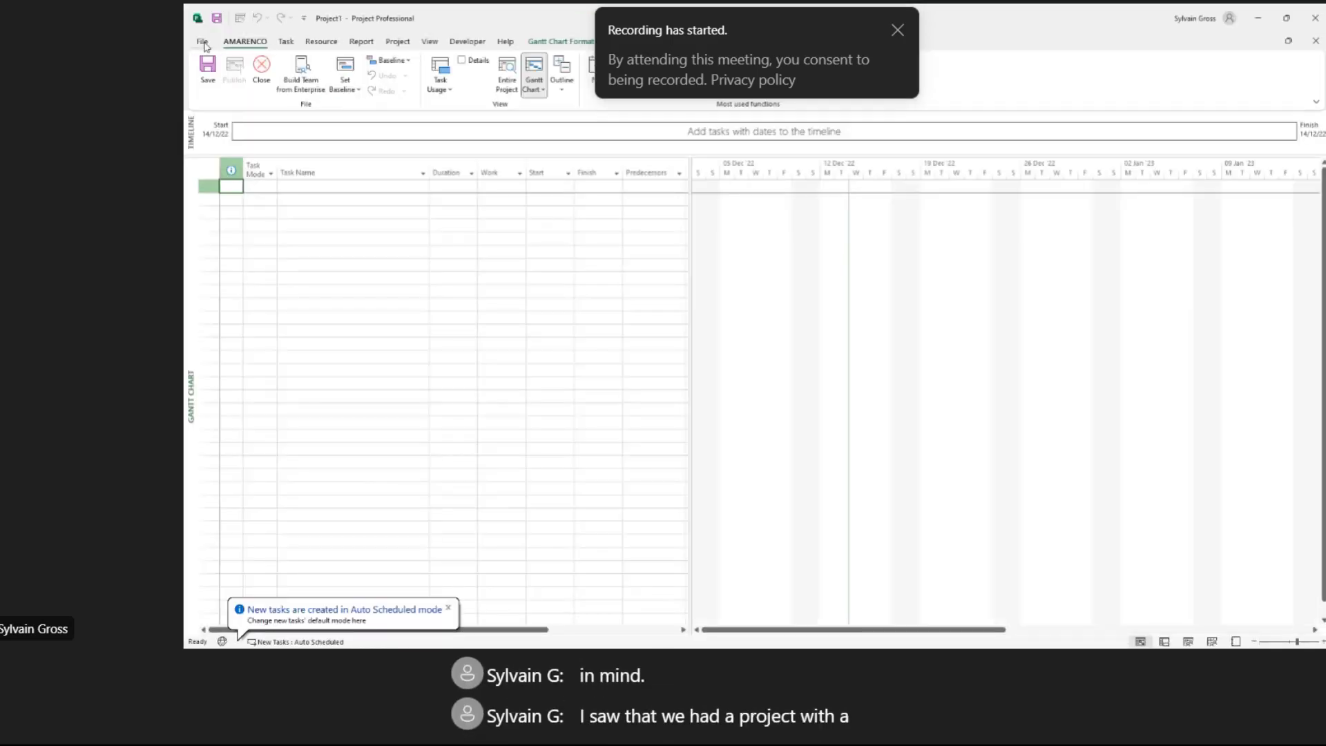
Step: Open "test project" in Read Only mode from the full enterprise project list of the Amarenco Prod Project Web App
left_click(203, 42)
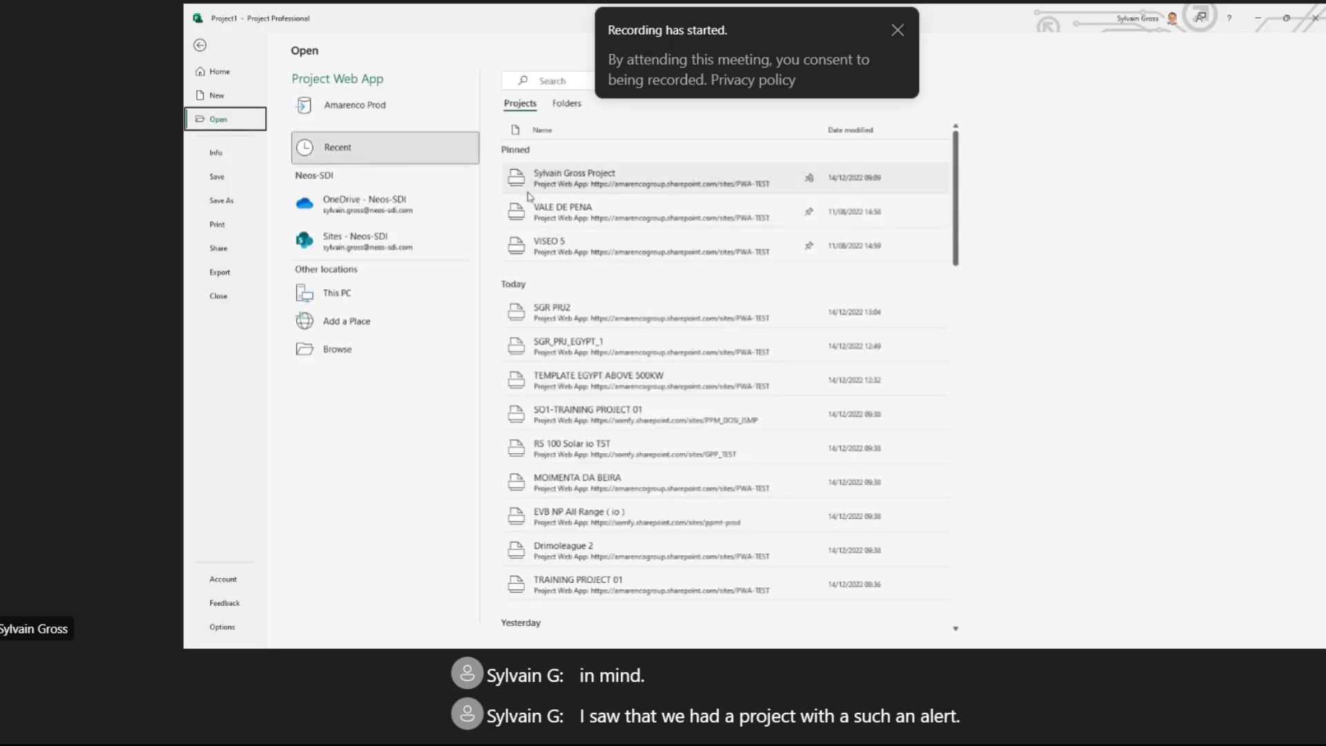
left_click(355, 105)
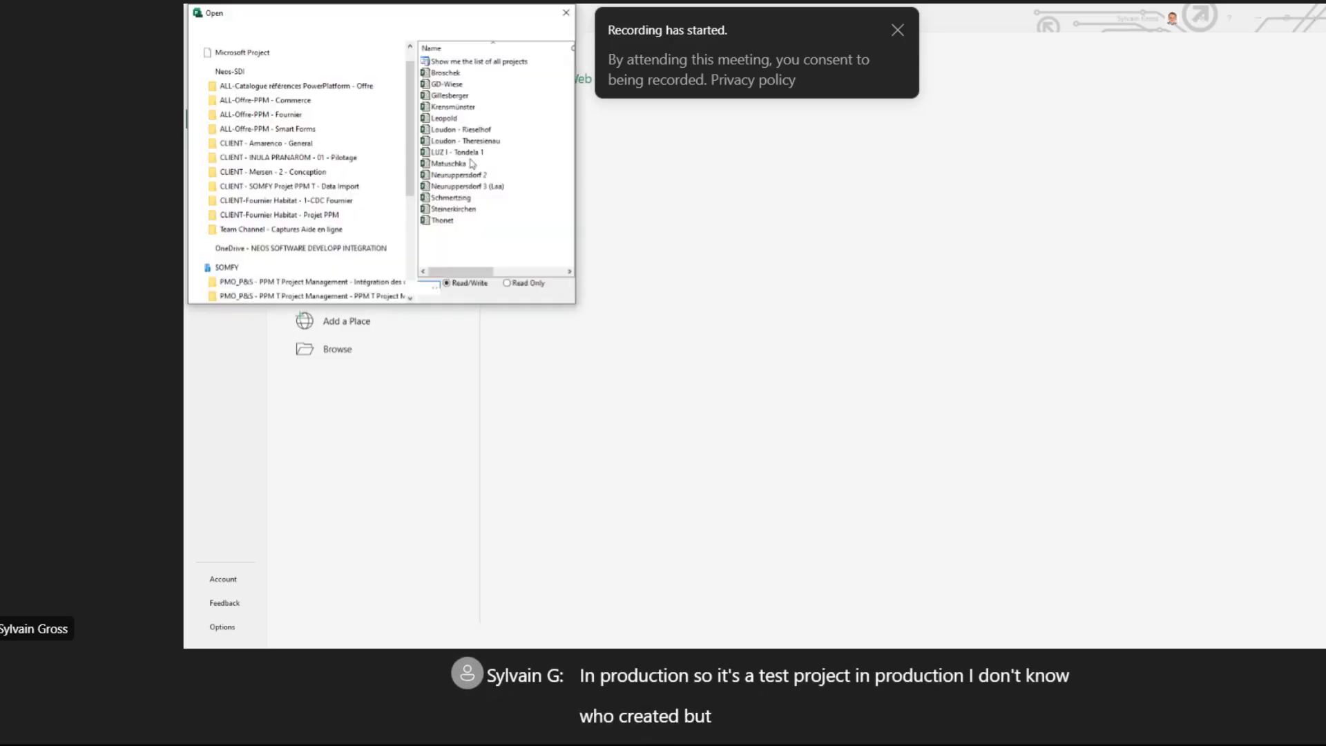
left_click(500, 373)
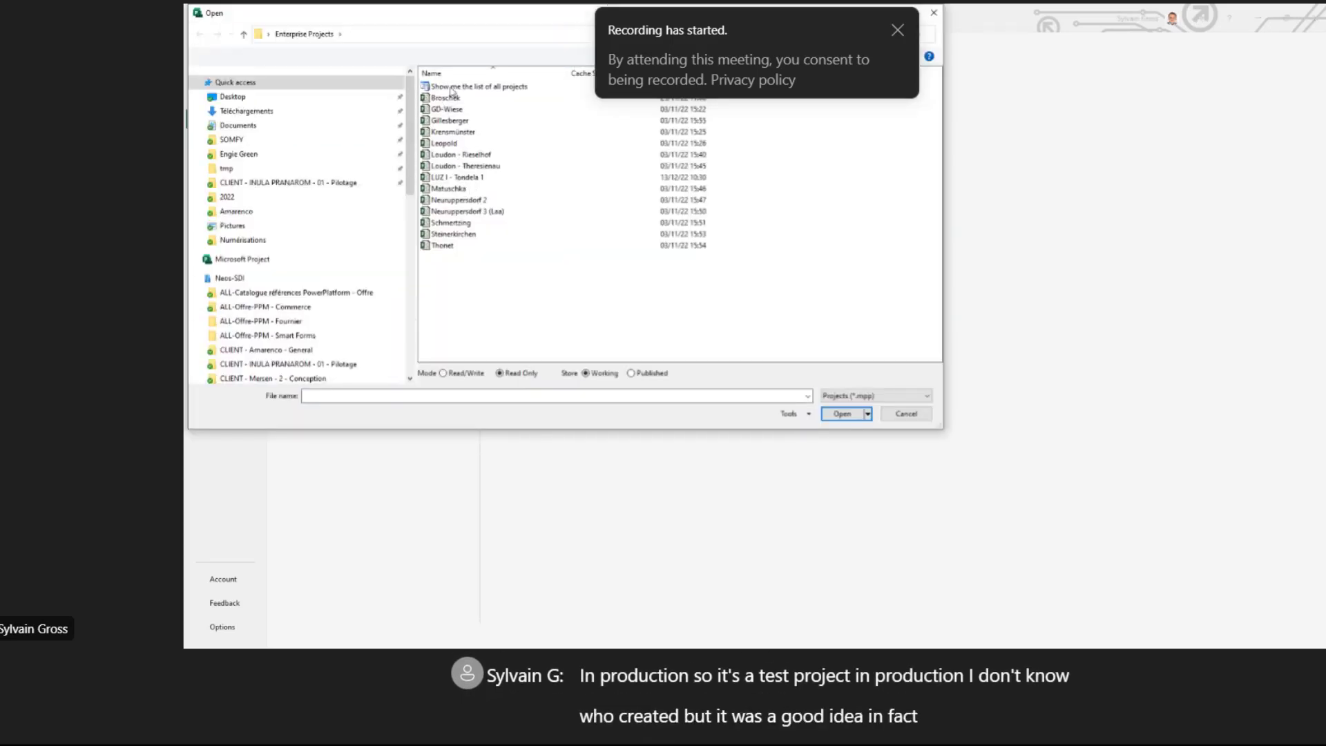
double_click(452, 88)
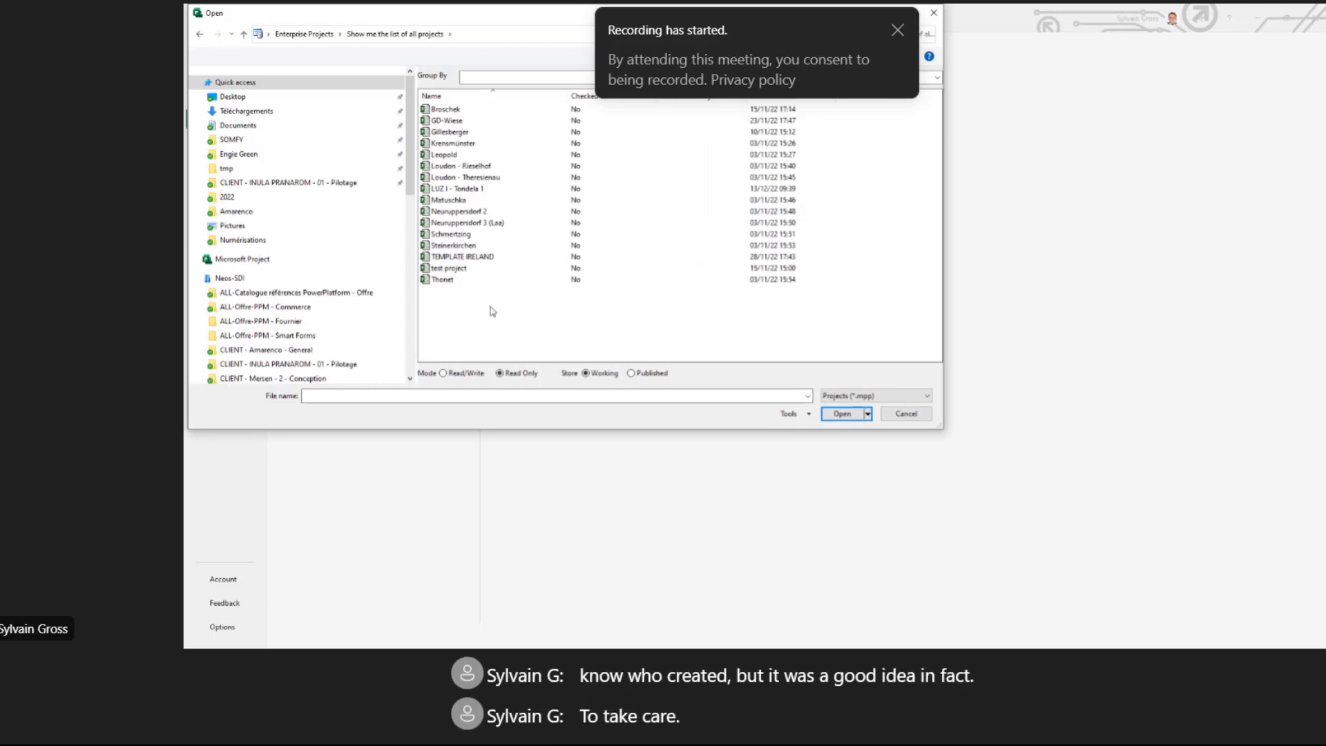
left_click(461, 268)
left_click(889, 414)
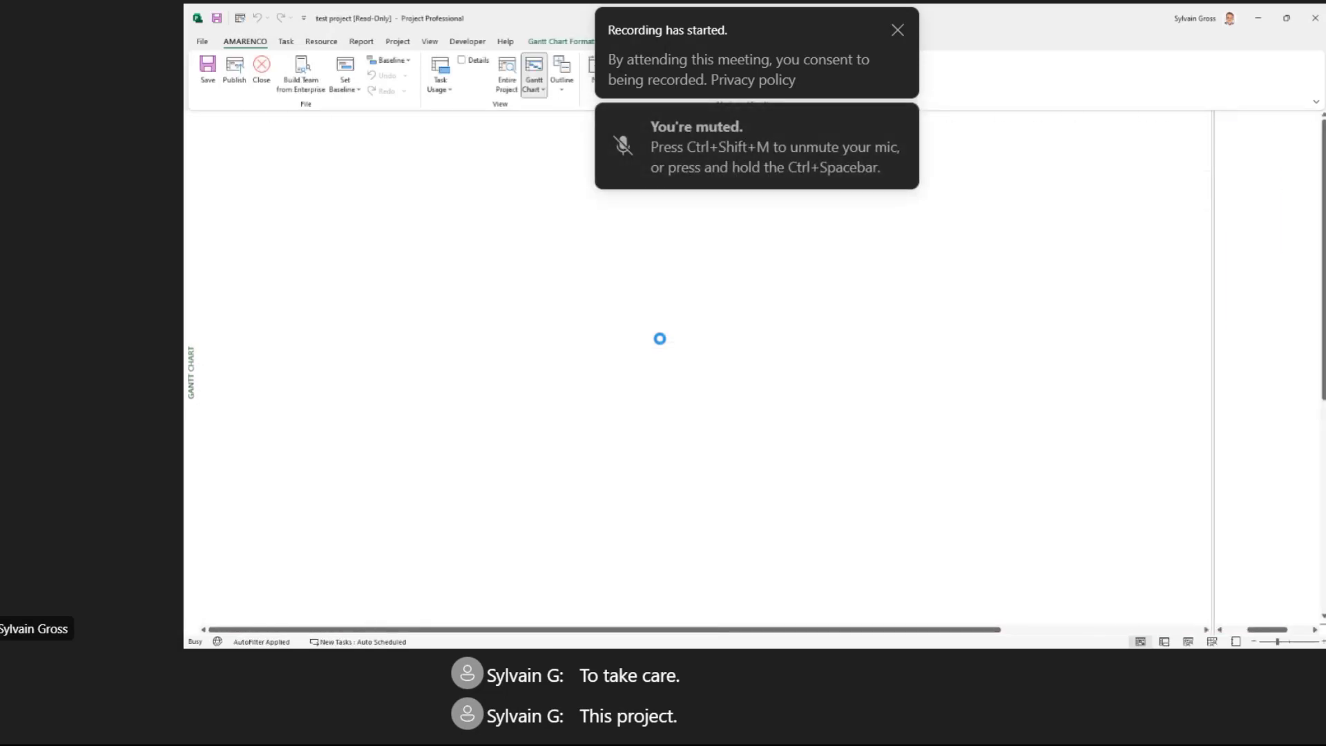
Step: Look through the project's task list and widen the INC column
scroll(440, 508, "down", 12)
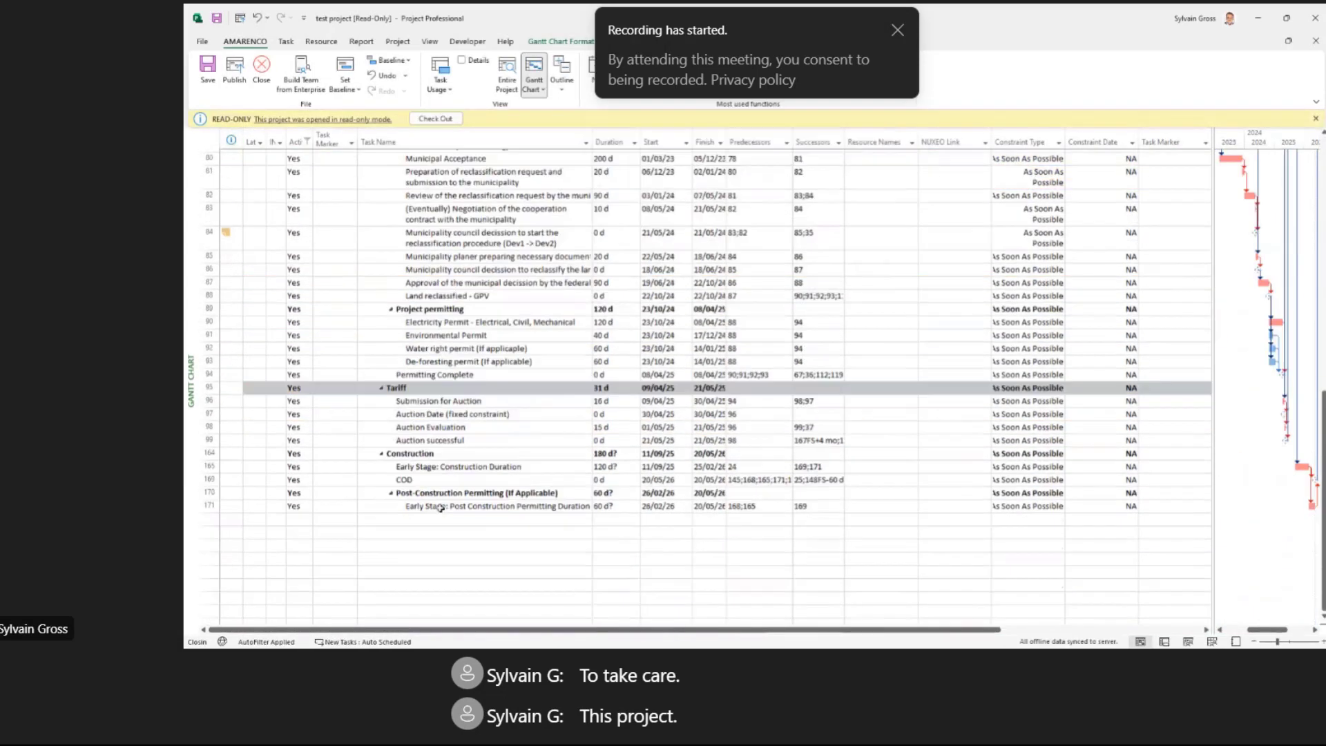
scroll(440, 507, "down", 6)
scroll(442, 506, "up", 6)
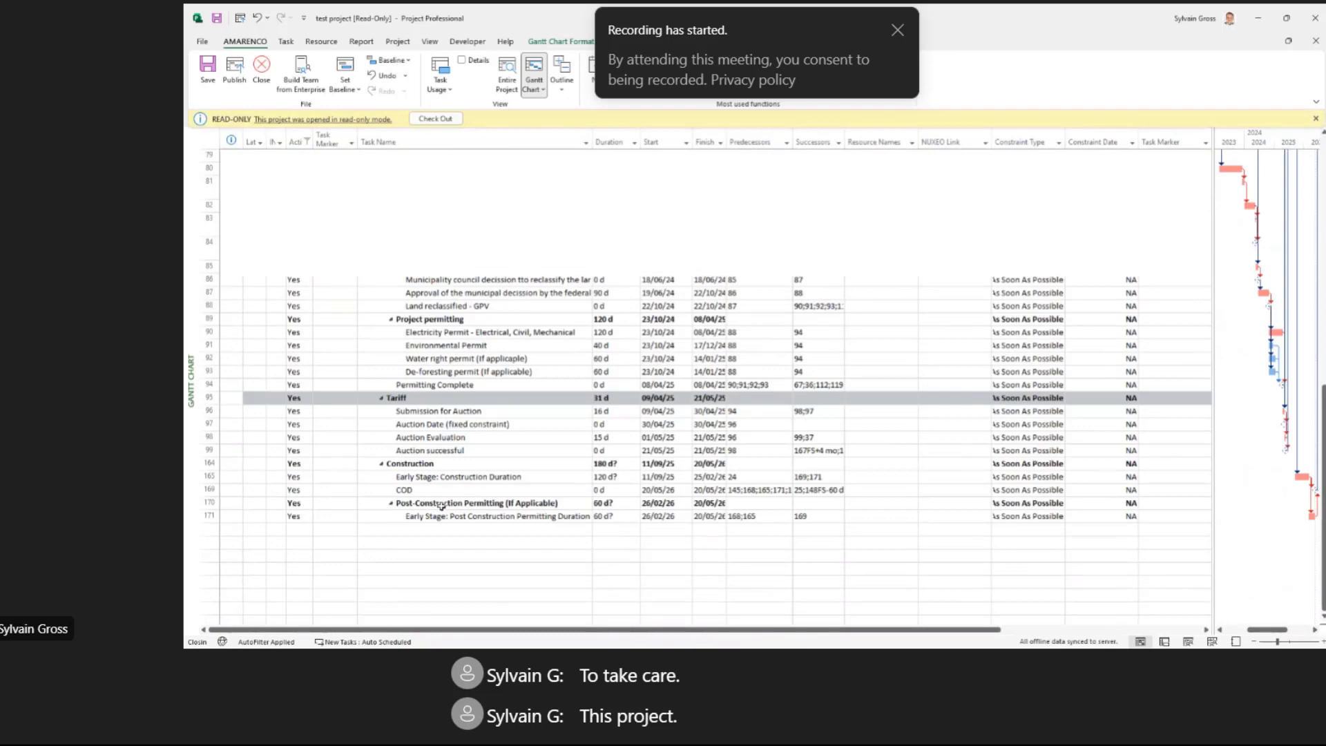
scroll(441, 506, "up", 15)
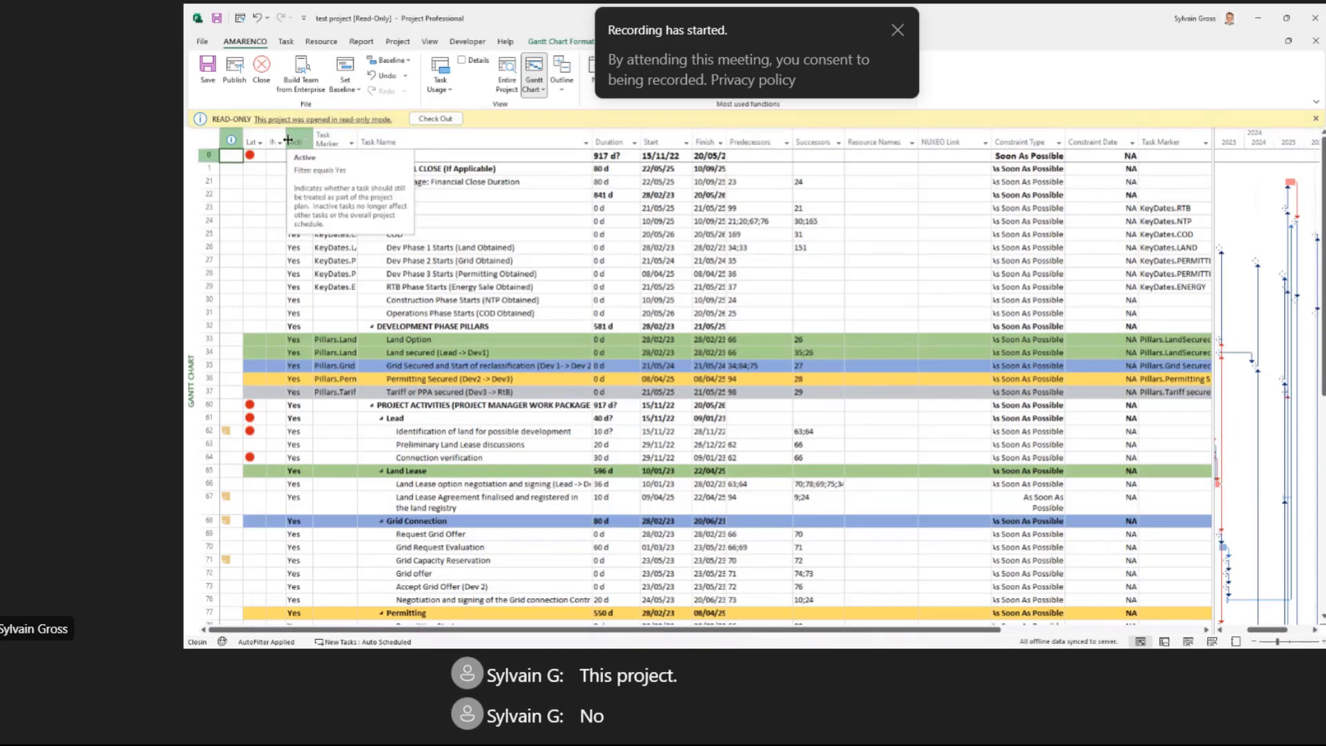
left_click_drag(312, 142, 349, 137)
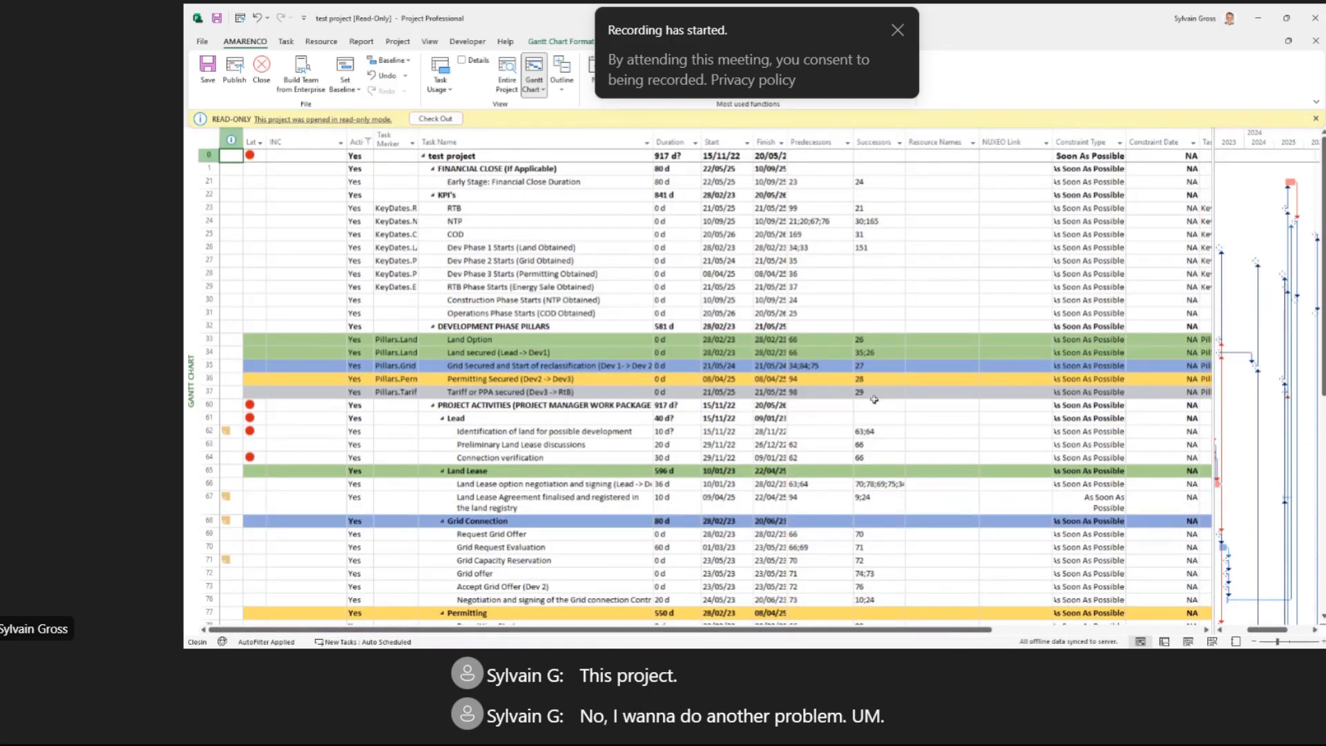
scroll(872, 411, "down", 20)
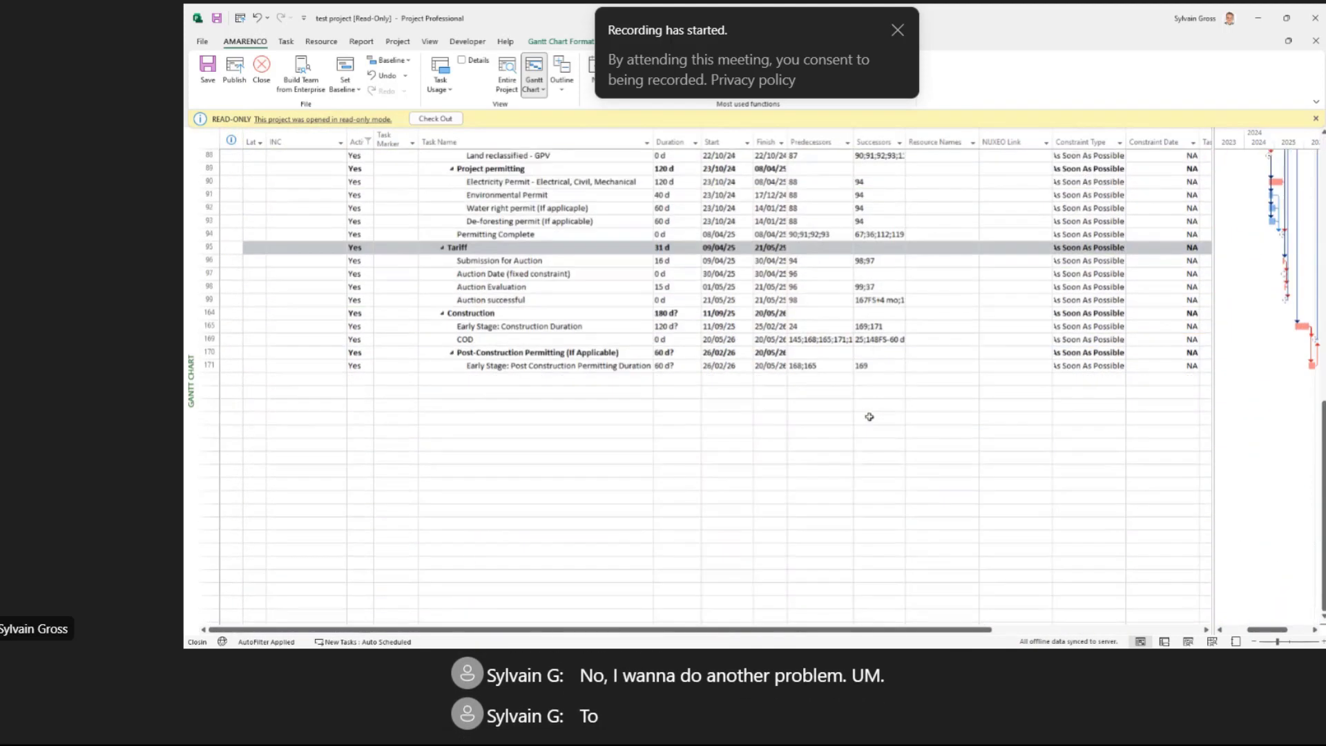
scroll(869, 417, "up", 4)
scroll(870, 417, "up", 15)
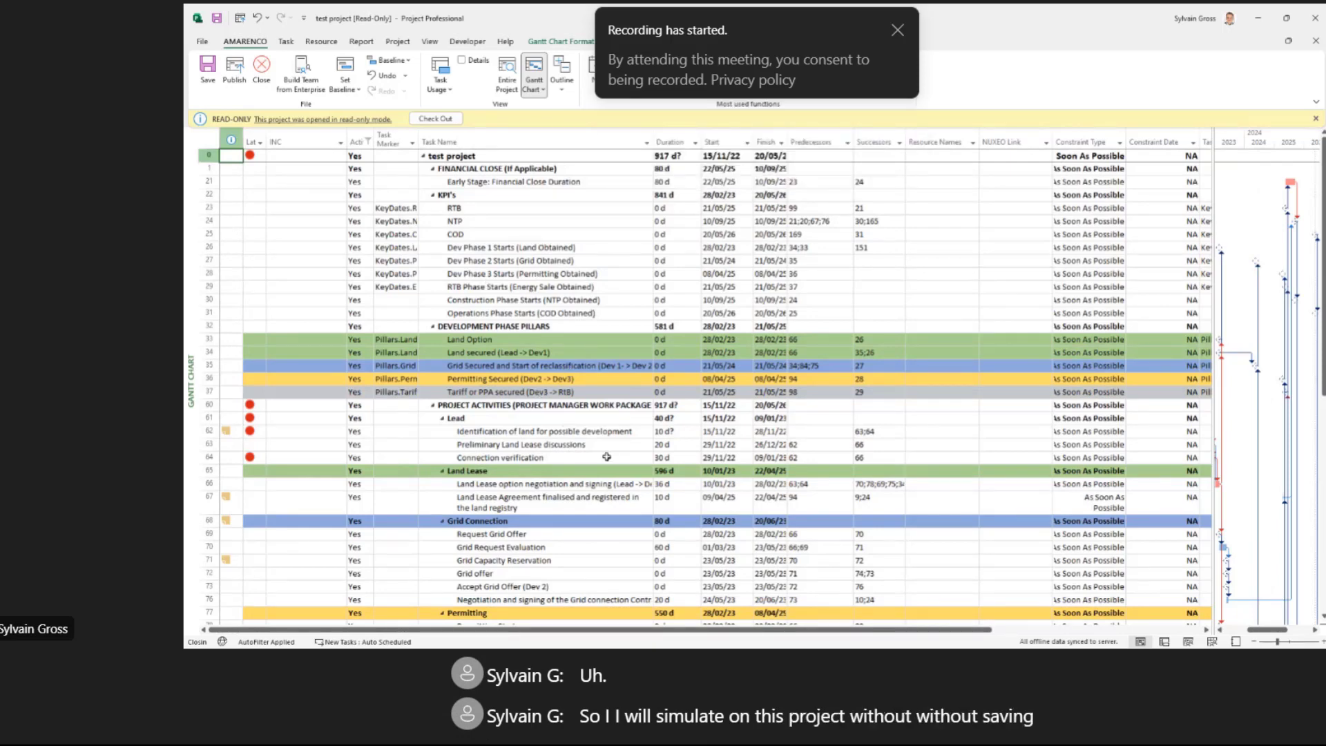
Step: Set the Connection verification task's constraint type to Must Finish On
left_click(545, 457)
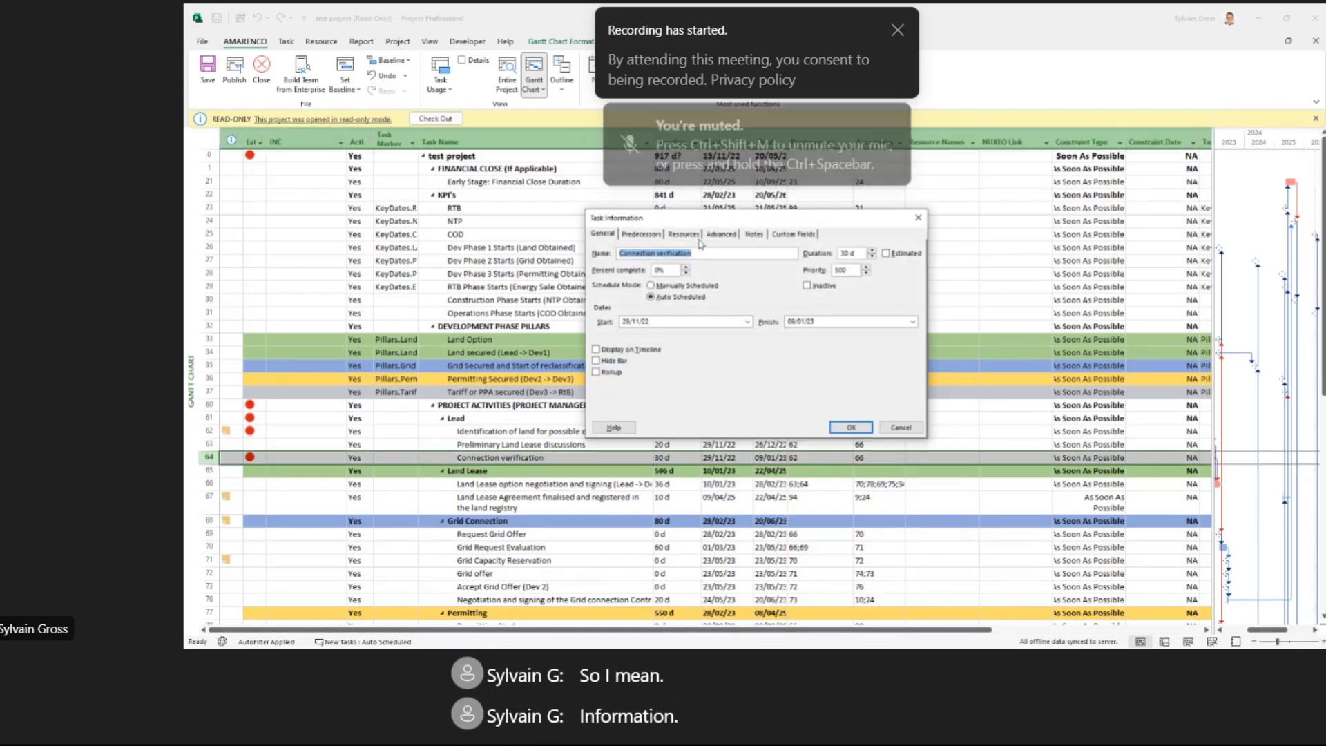
left_click(721, 234)
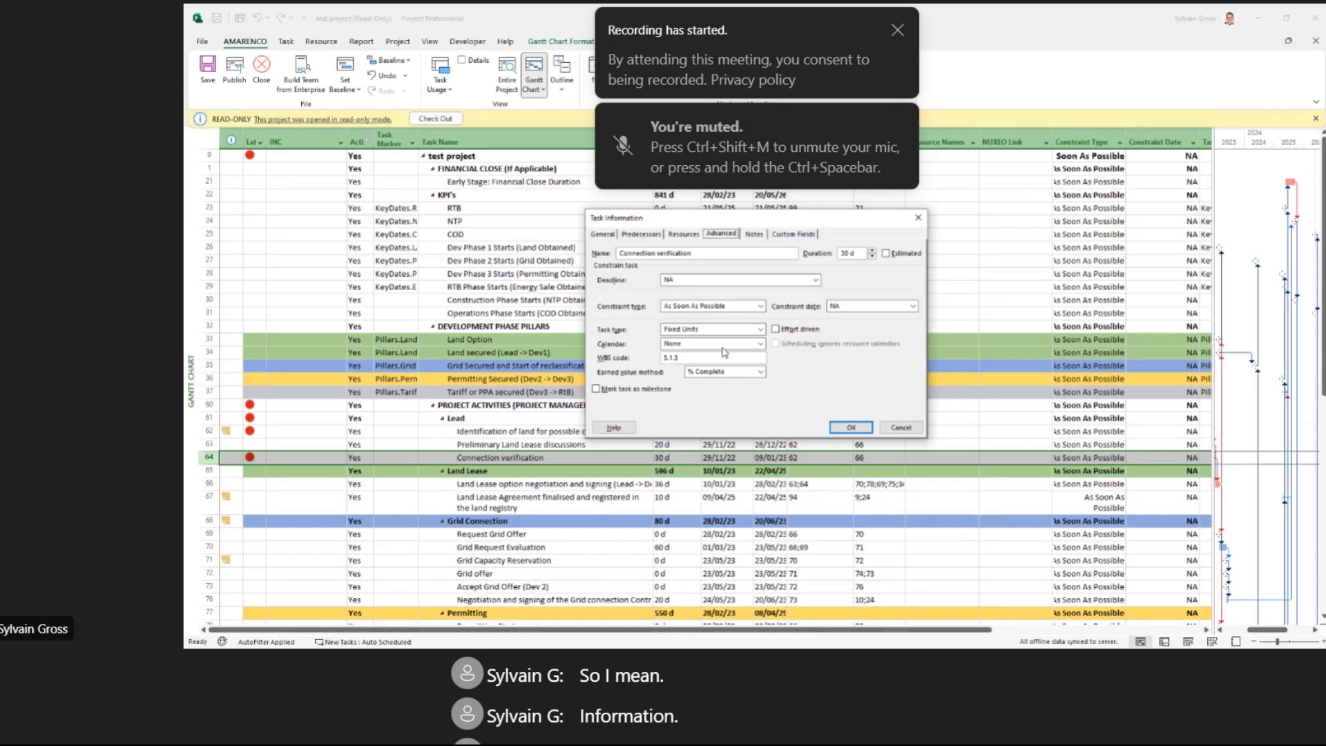
left_click(760, 306)
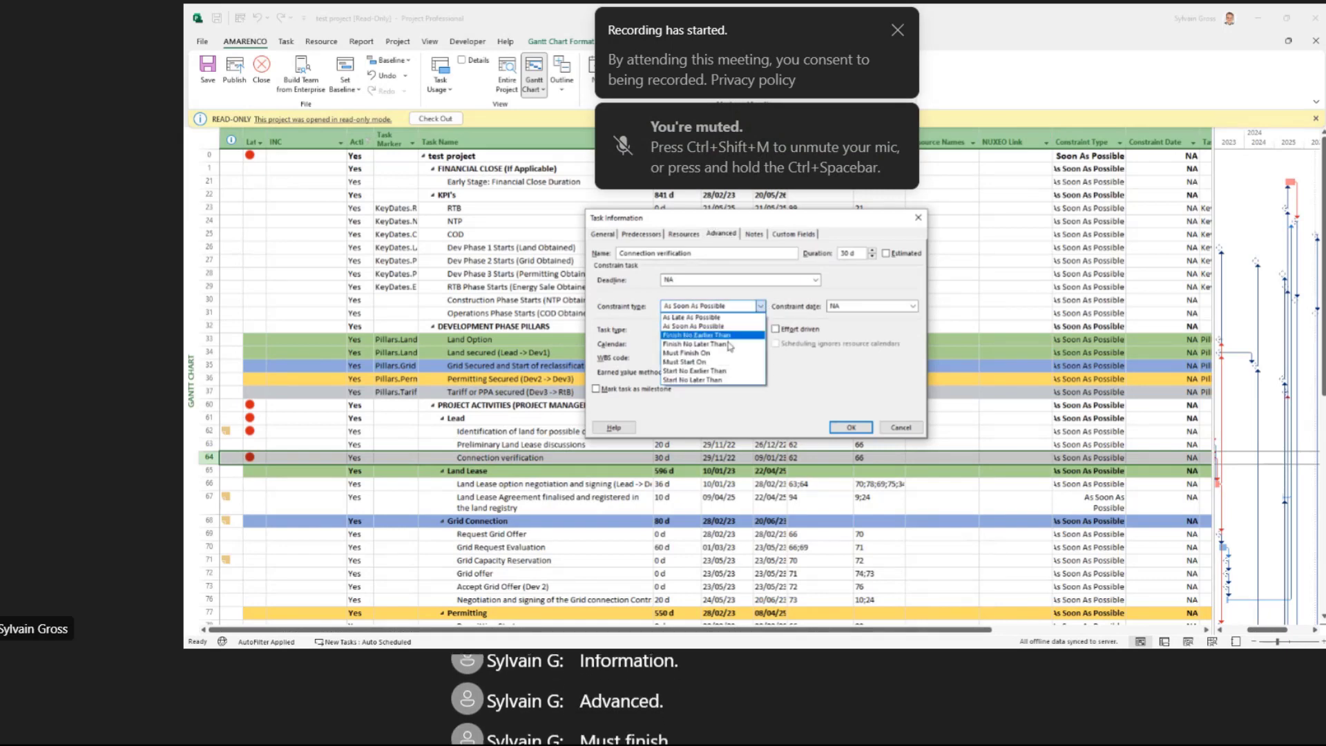
left_click(727, 354)
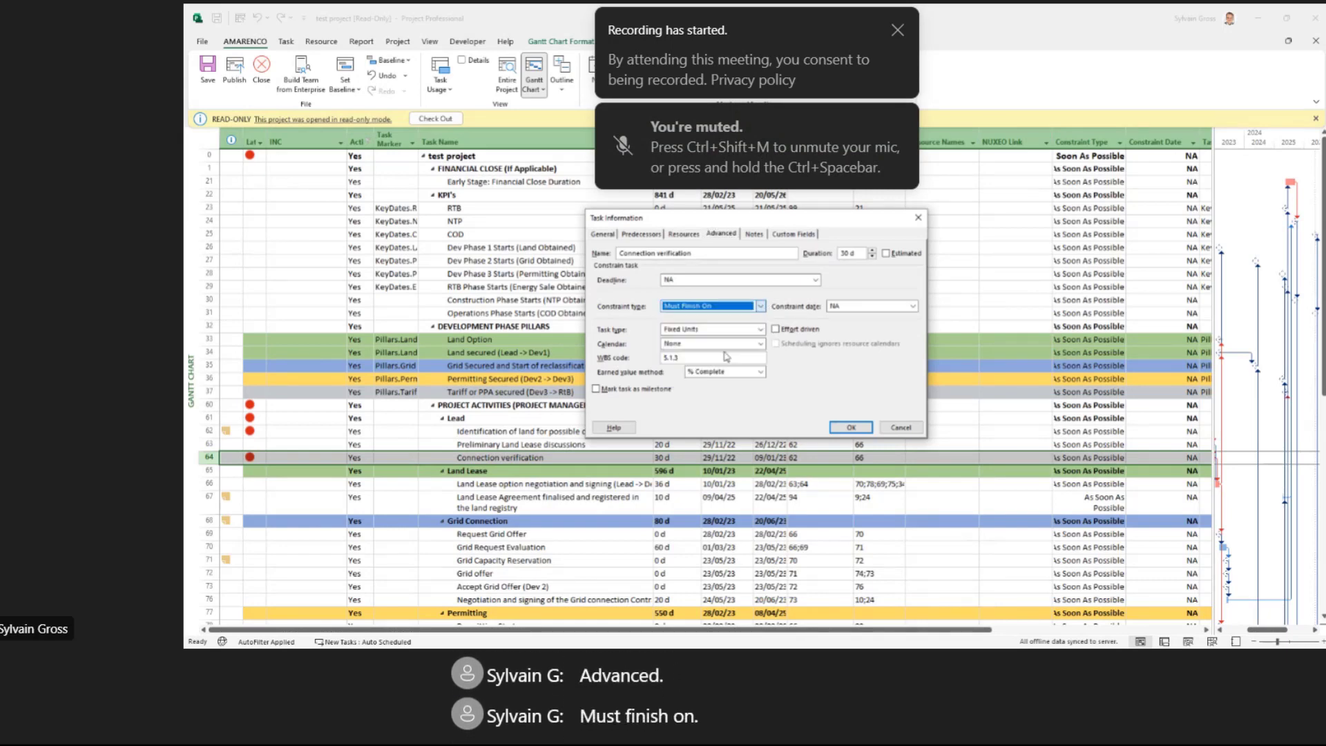
left_click(849, 428)
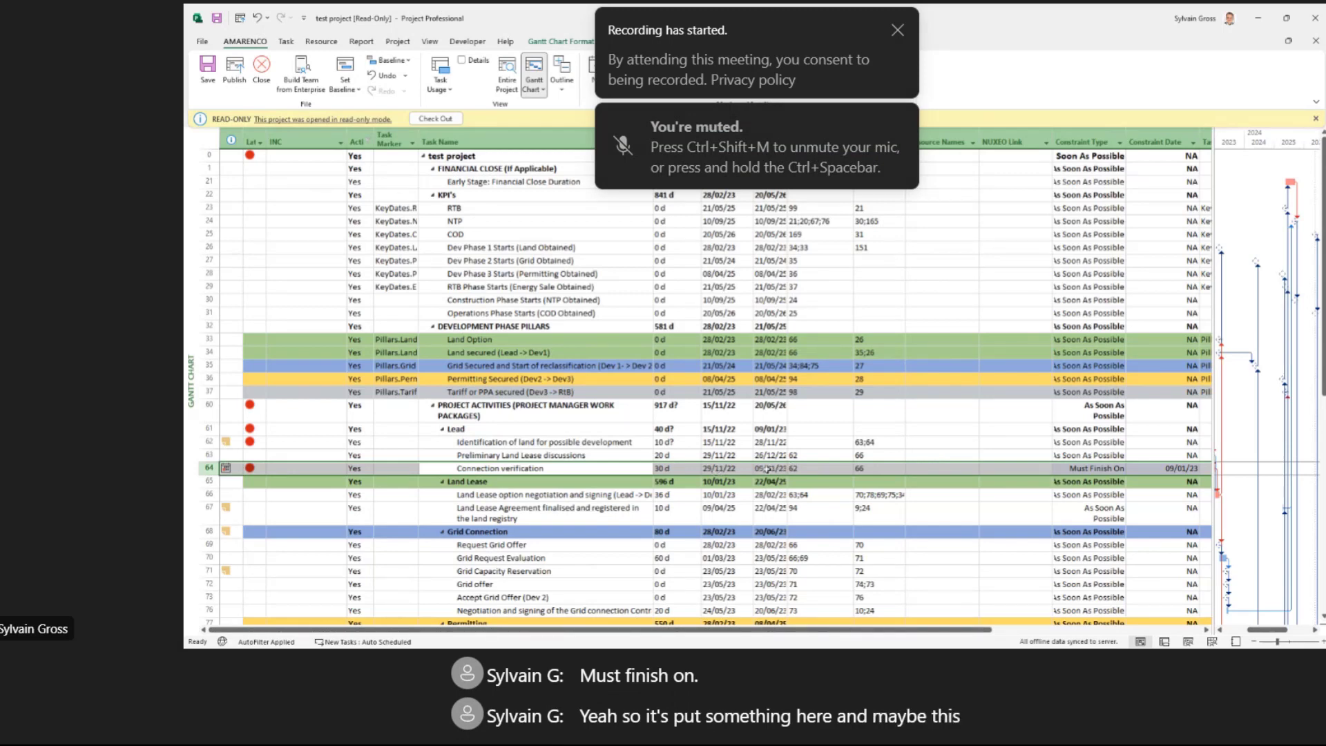
Step: Set the duration of the Identification of land for possible development task to 30 days
left_click(667, 443)
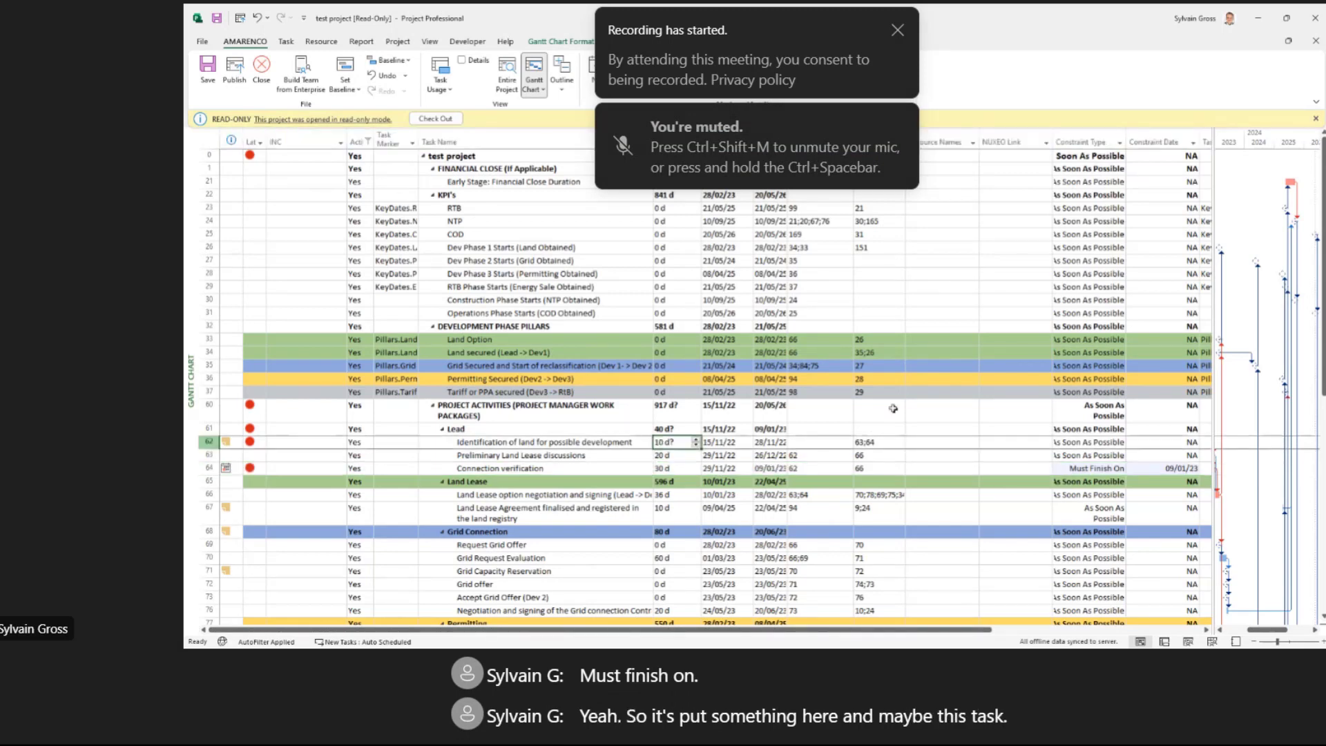
type("30")
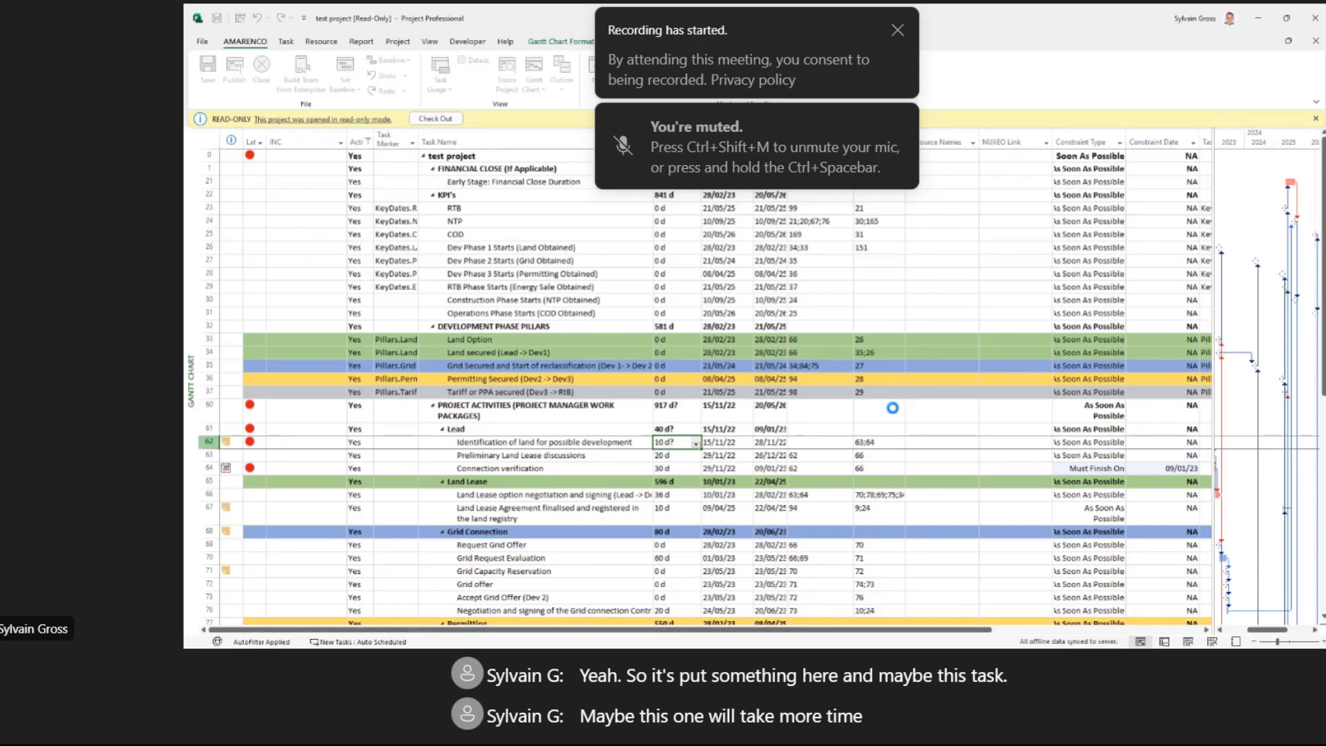
key("Return")
left_click(761, 406)
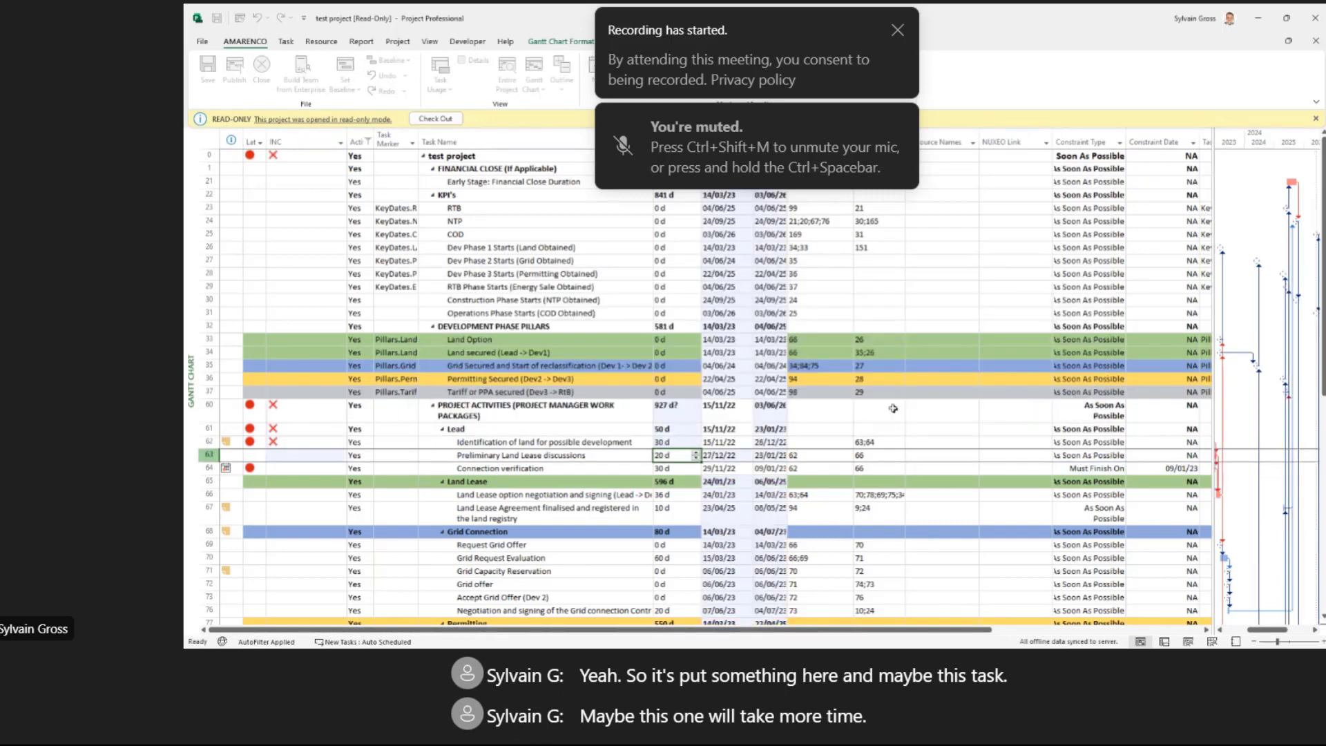
Step: Examine the INC alerts from the Identification of land for possible development task up through its summary tasks to the project summary
left_click_drag(290, 406, 290, 455)
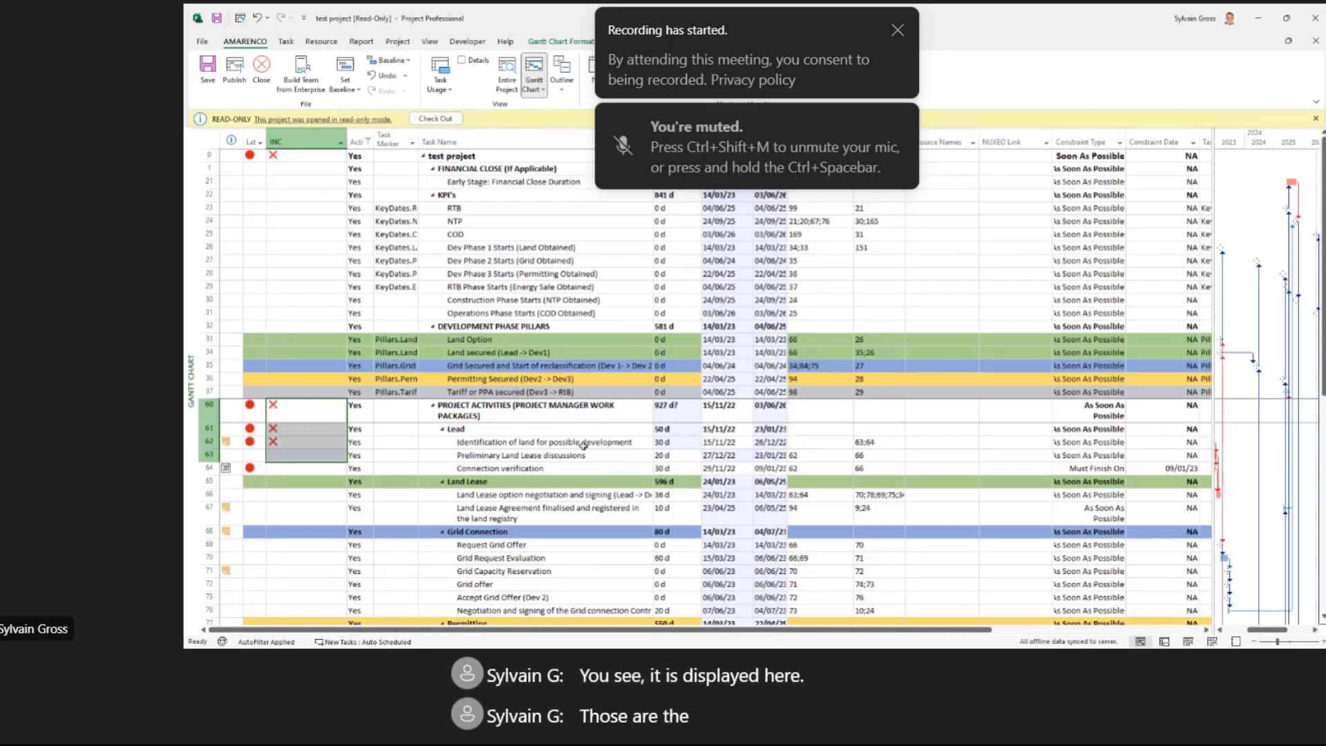
left_click(283, 440)
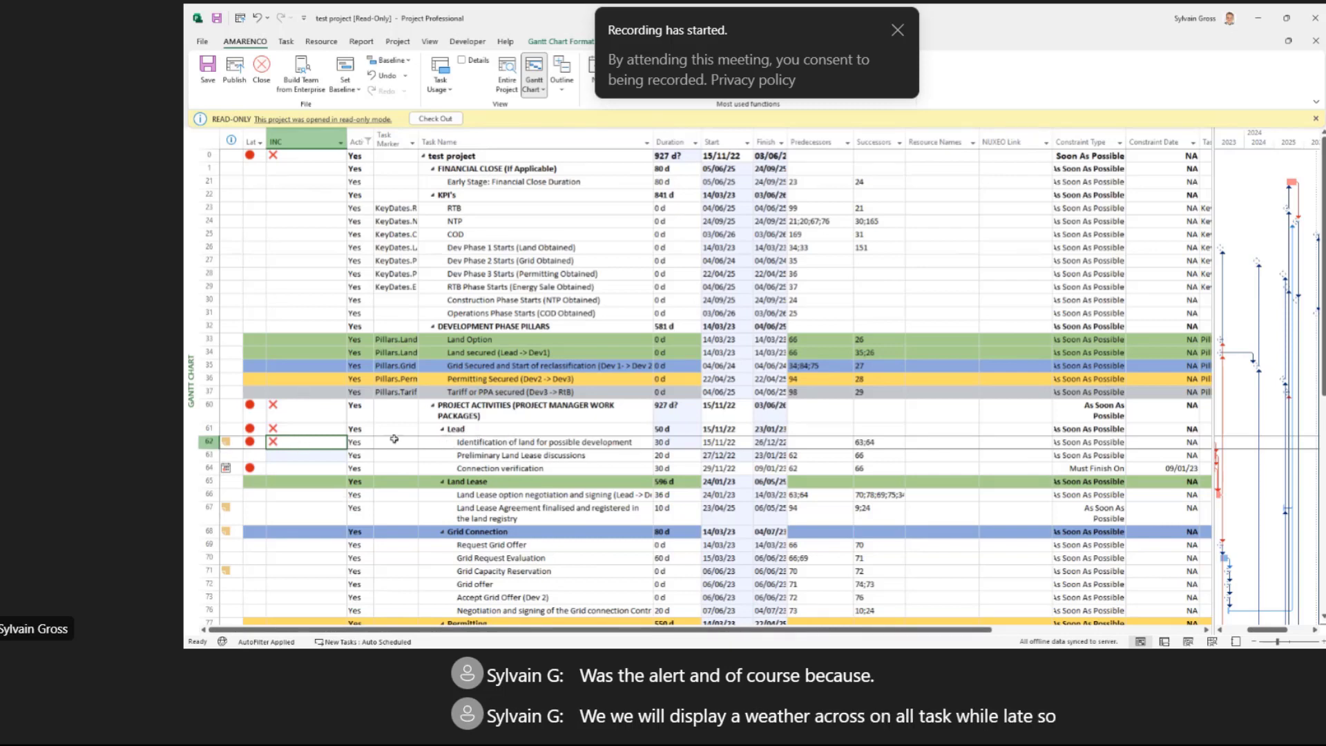
left_click(682, 440)
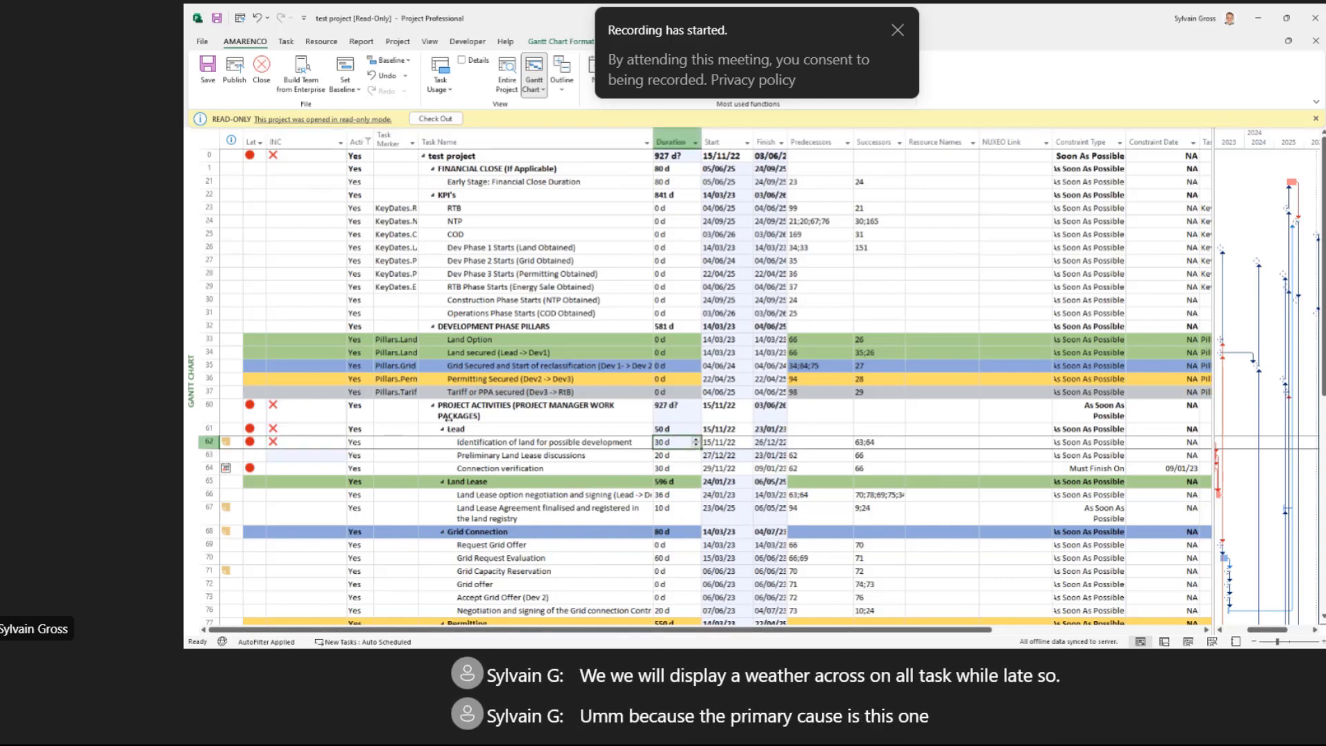
left_click(456, 429)
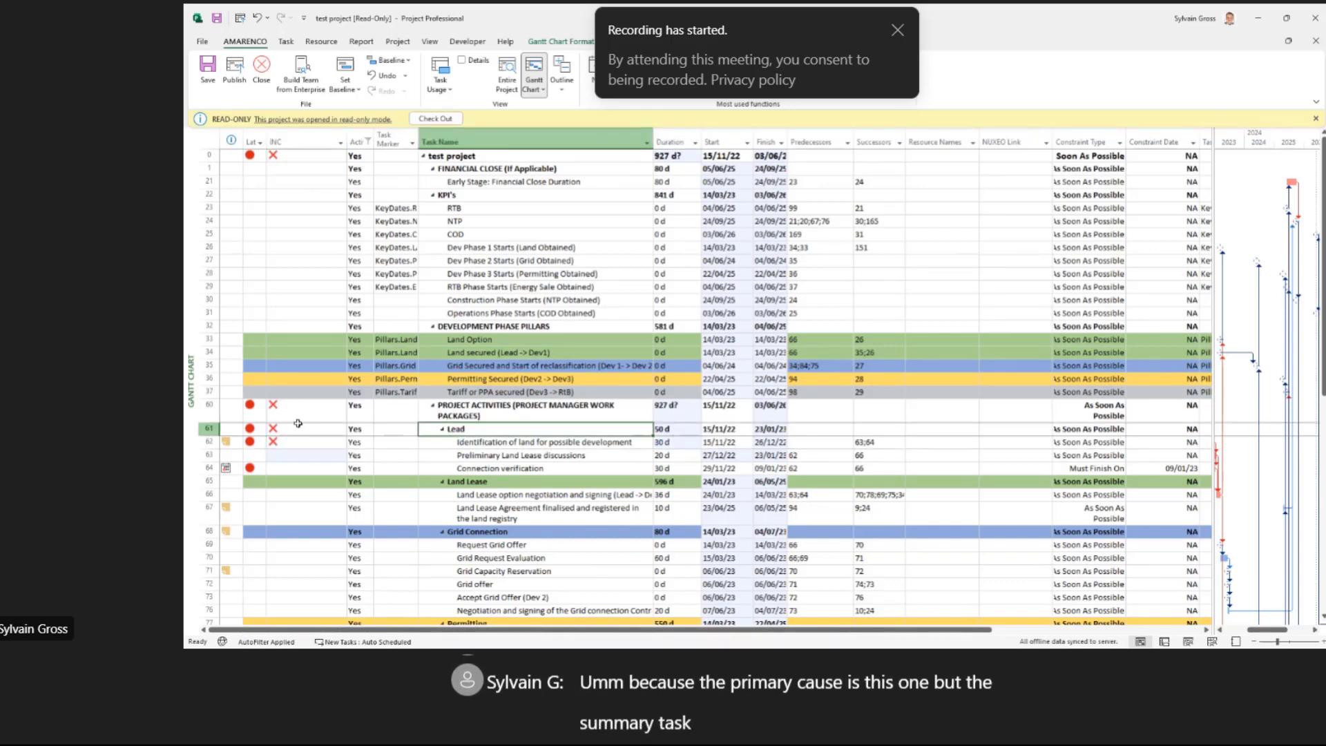
left_click(479, 408)
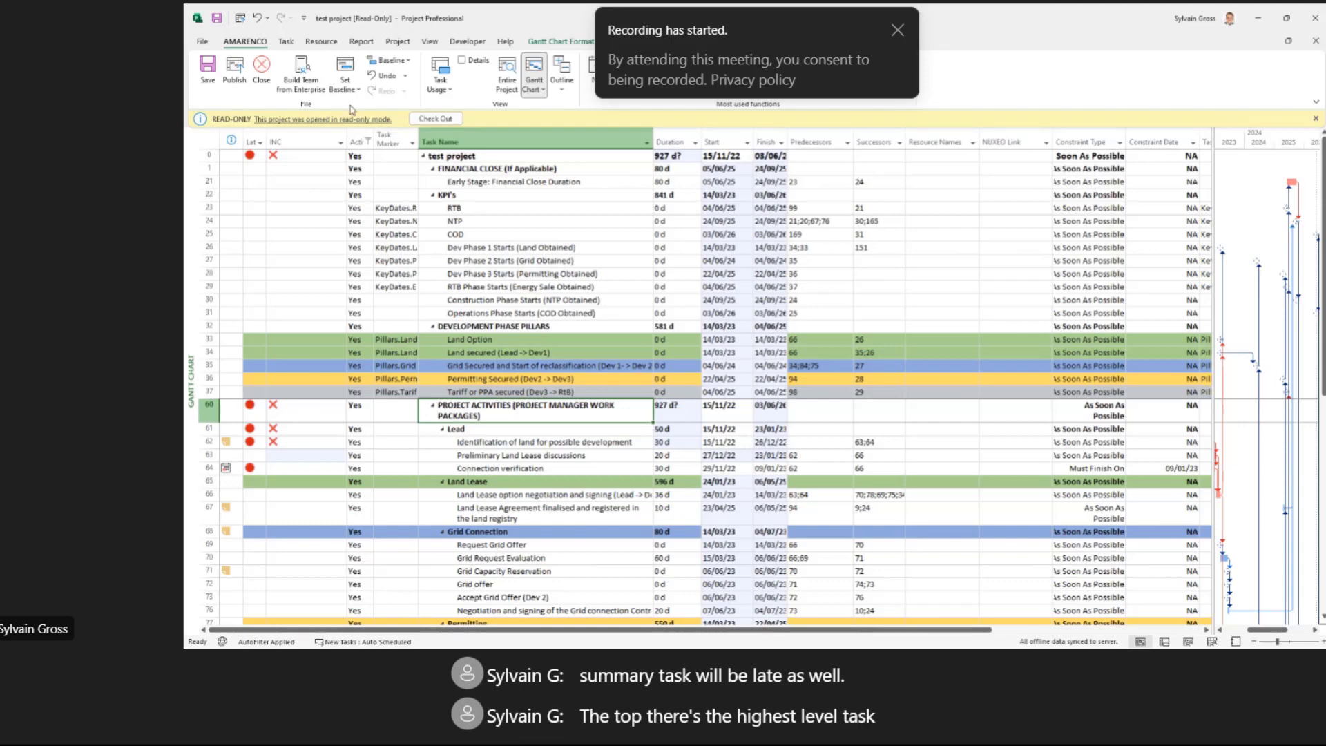
key("ctrl+Home")
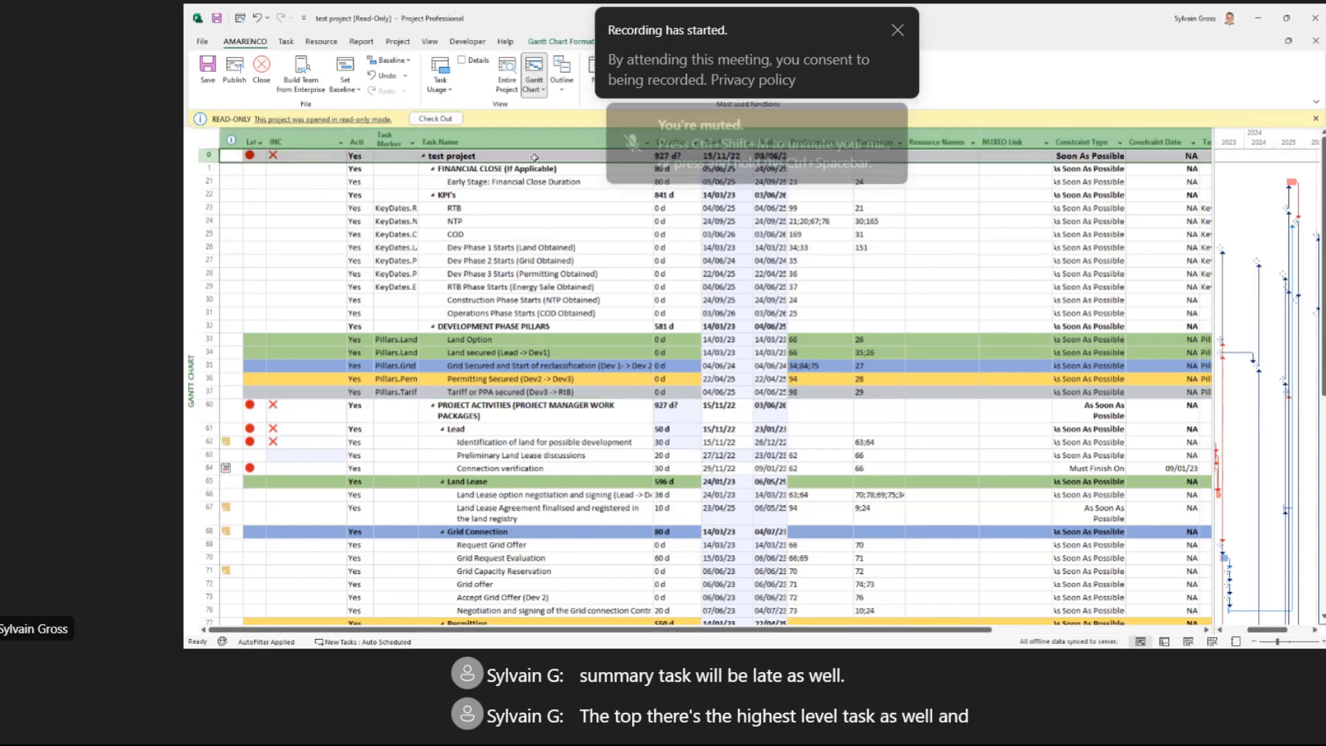
left_click(302, 157)
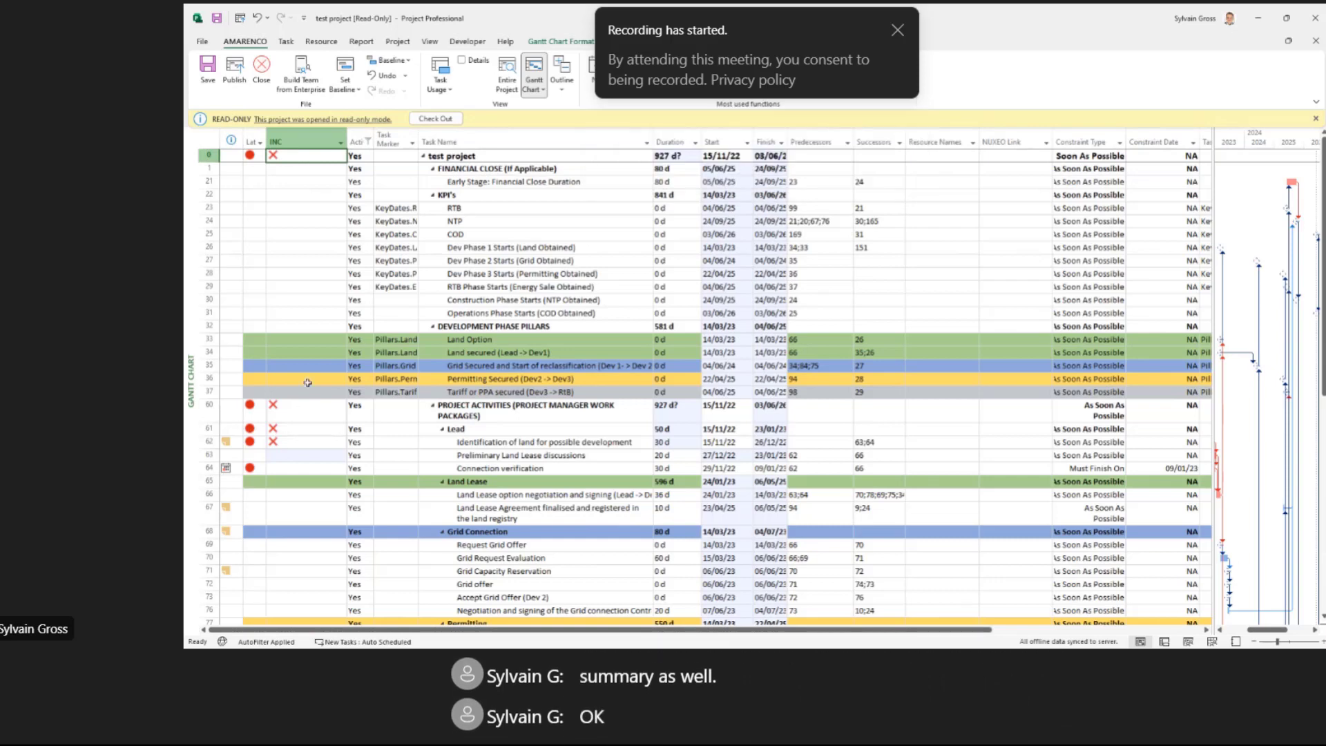
left_click_drag(301, 445, 303, 151)
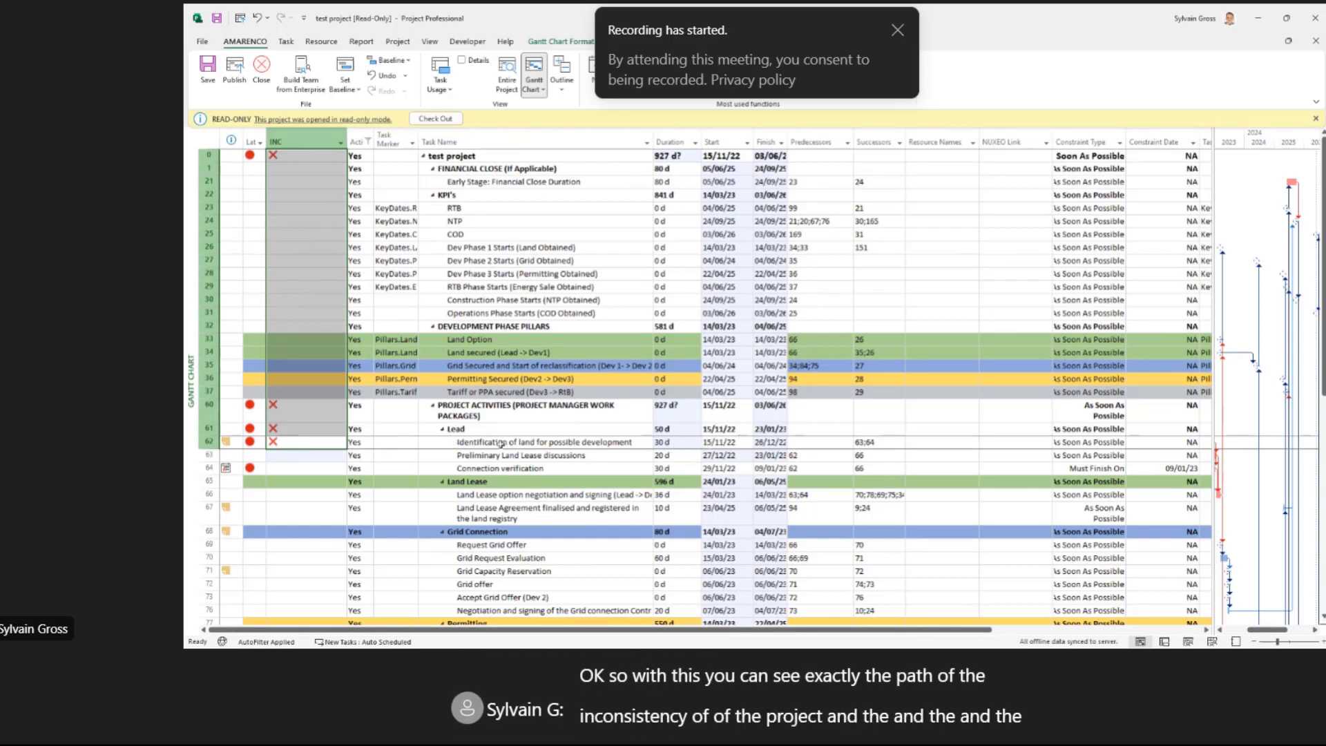
left_click(455, 443)
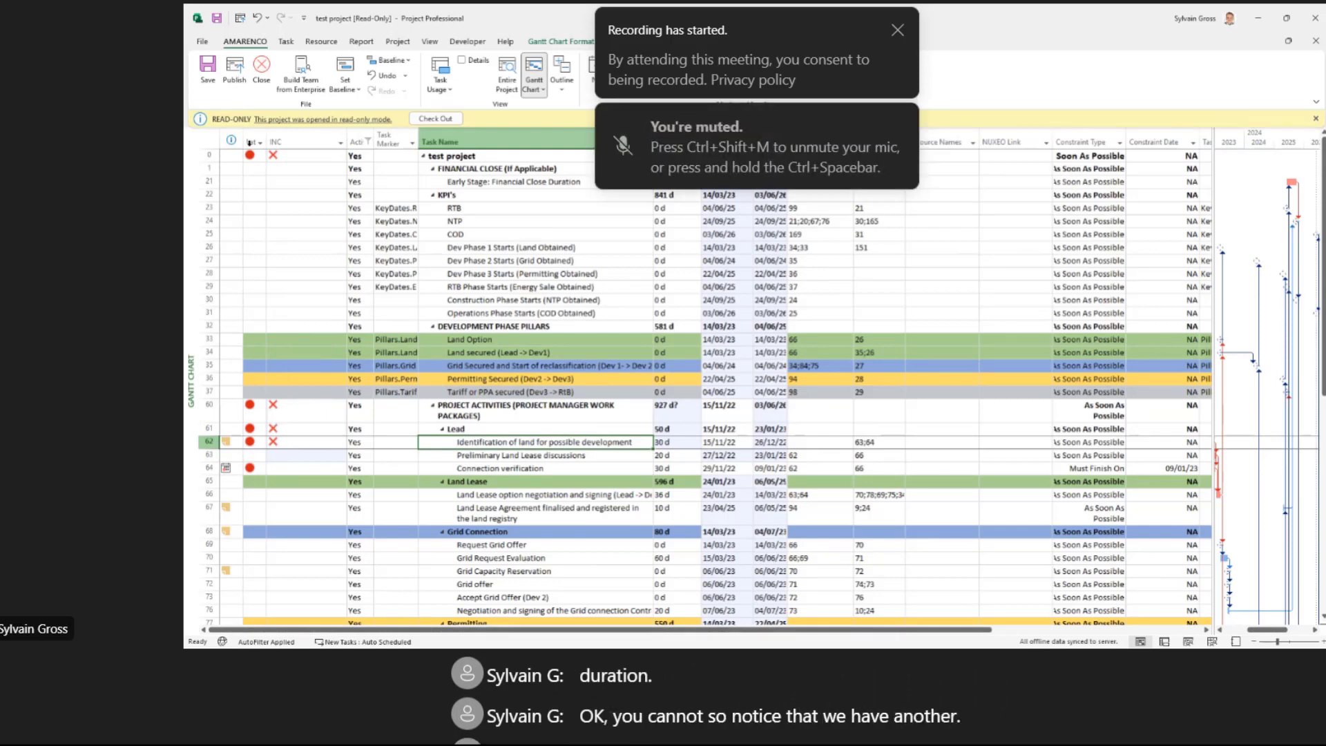
Step: Widen the Late column and set the Connection verification task's constraint type to As Soon As Possible
left_click_drag(345, 142, 302, 135)
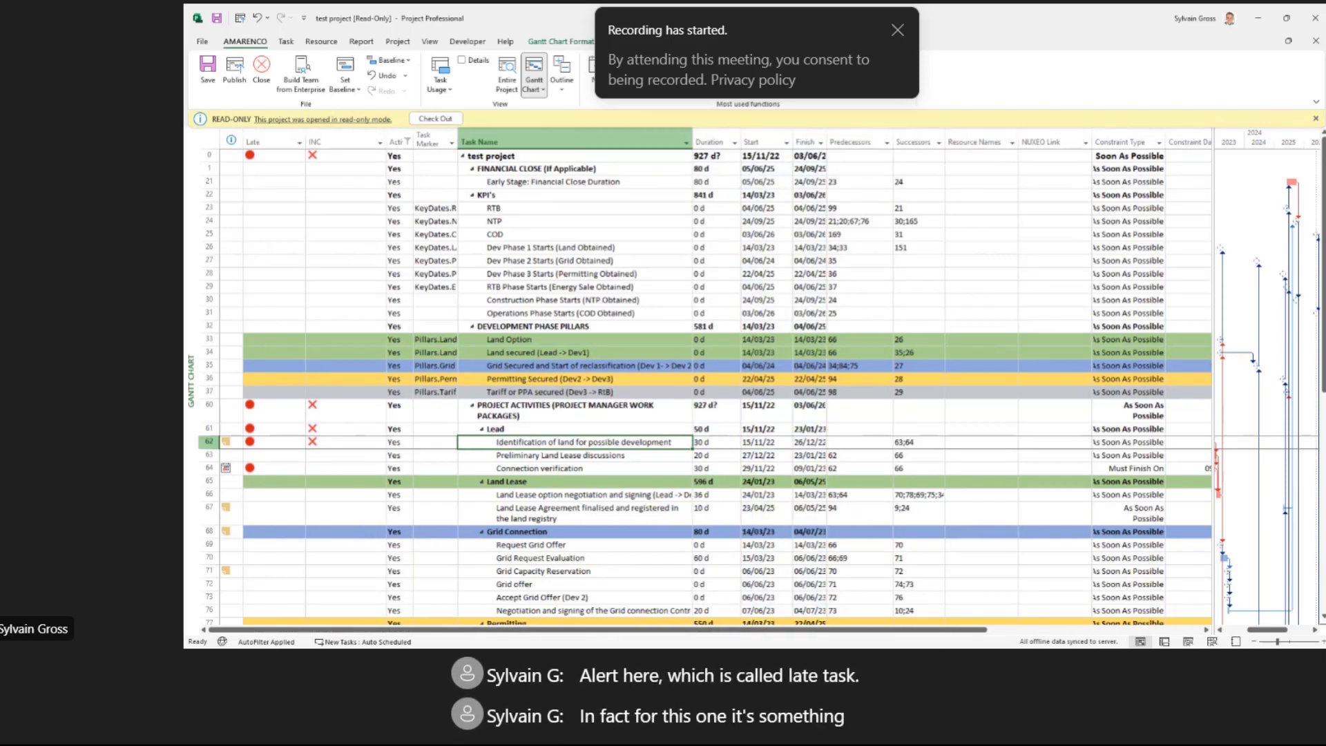
left_click(522, 471)
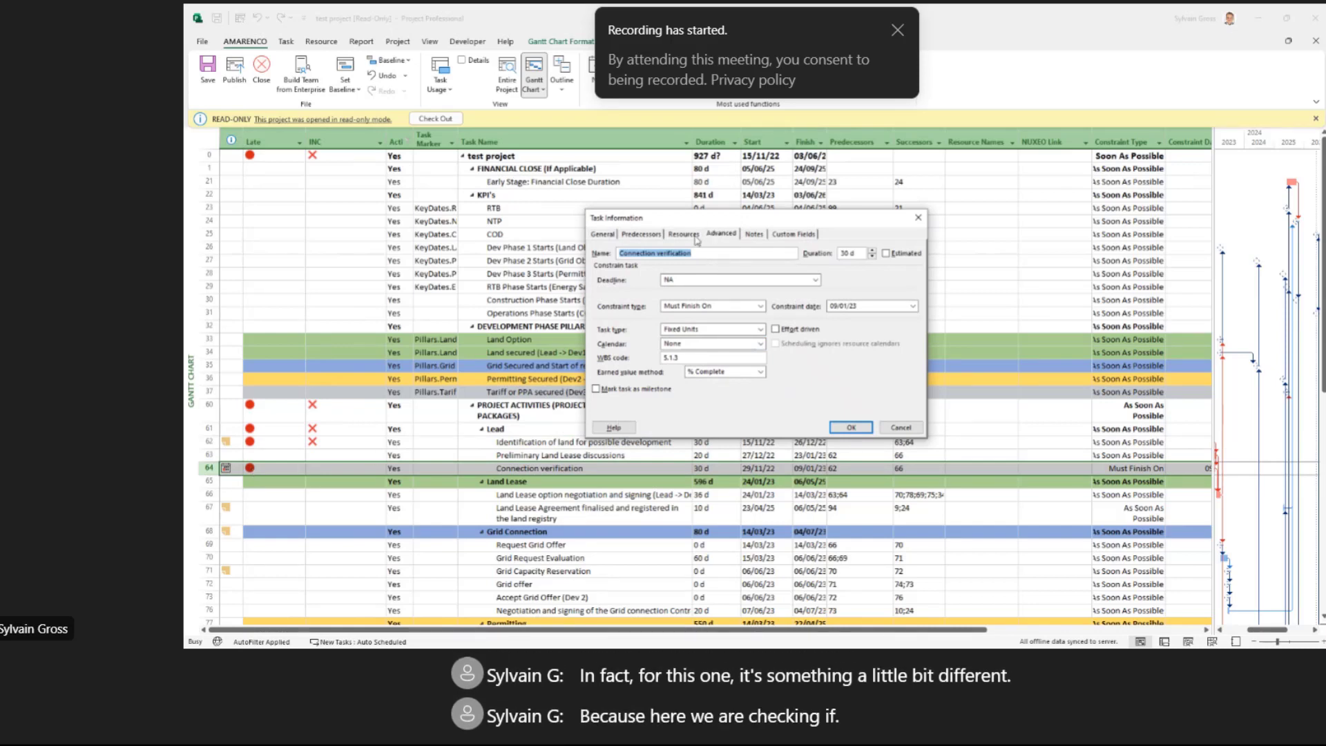
left_click(741, 307)
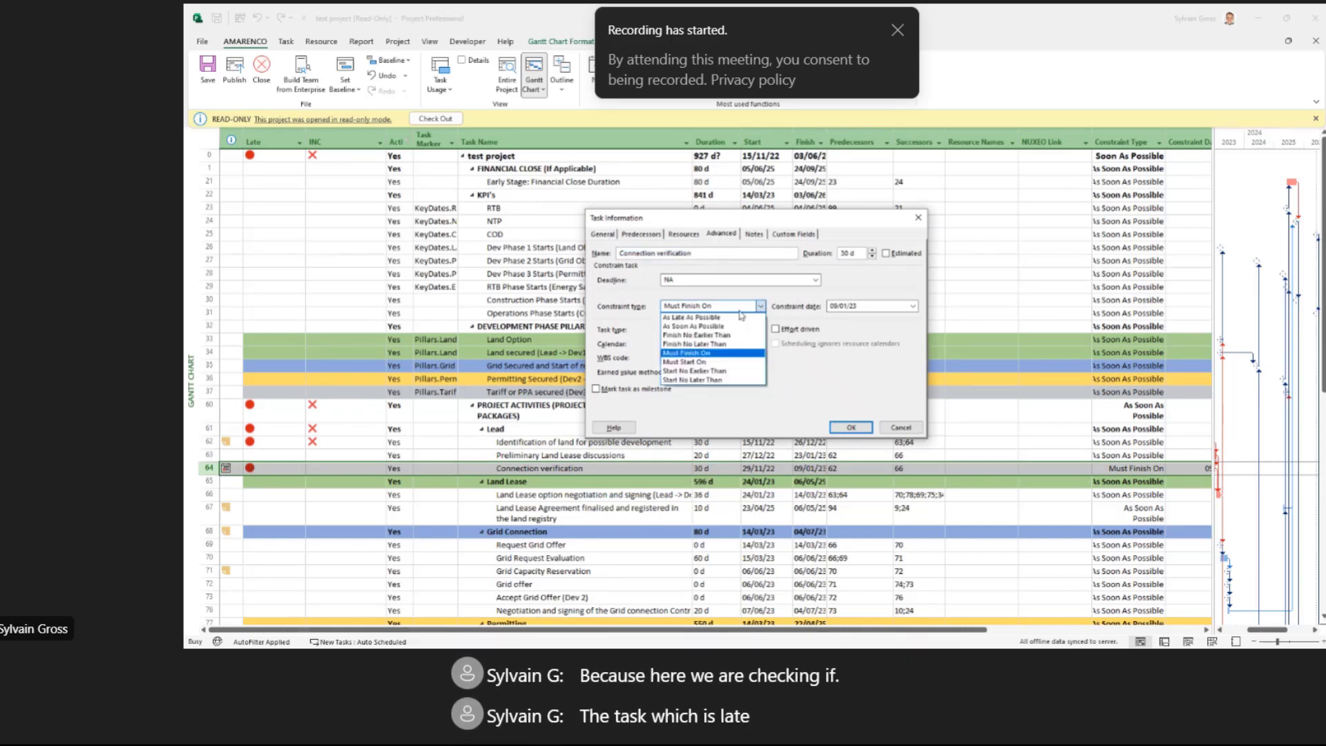
left_click(732, 326)
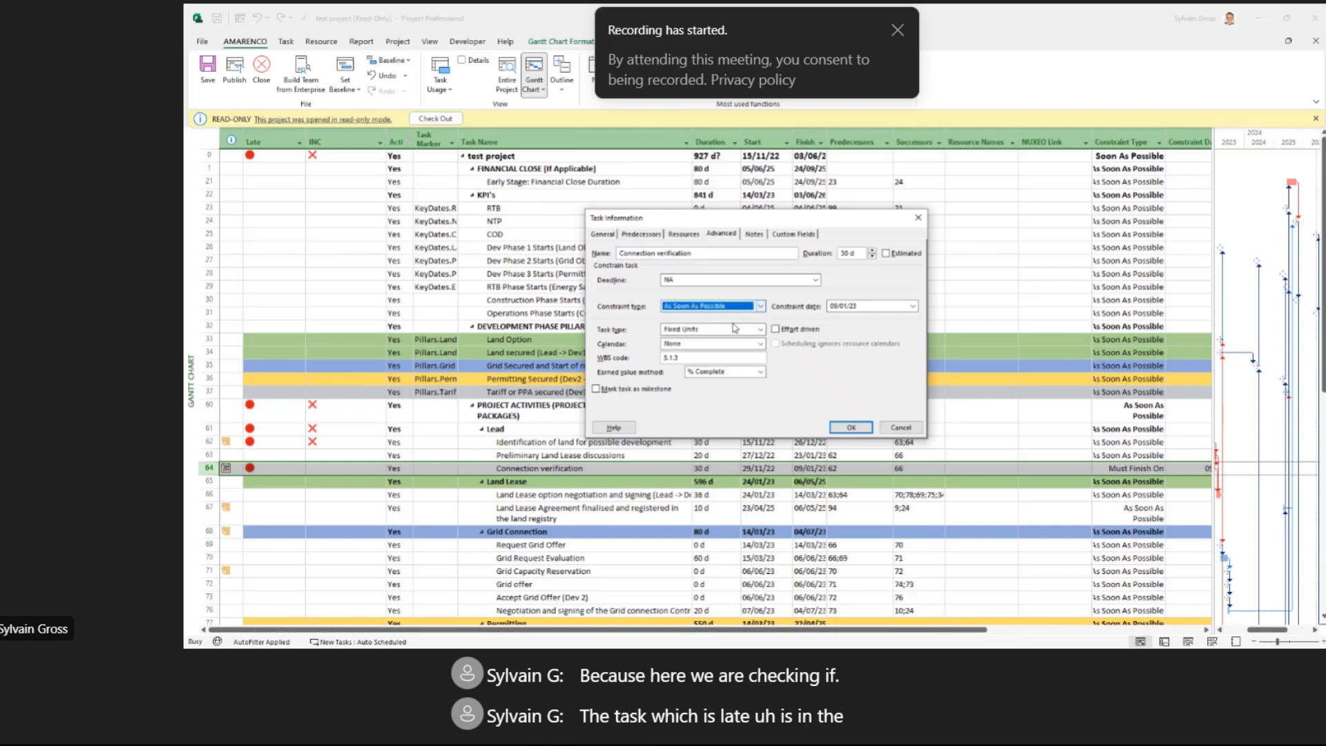
left_click(836, 432)
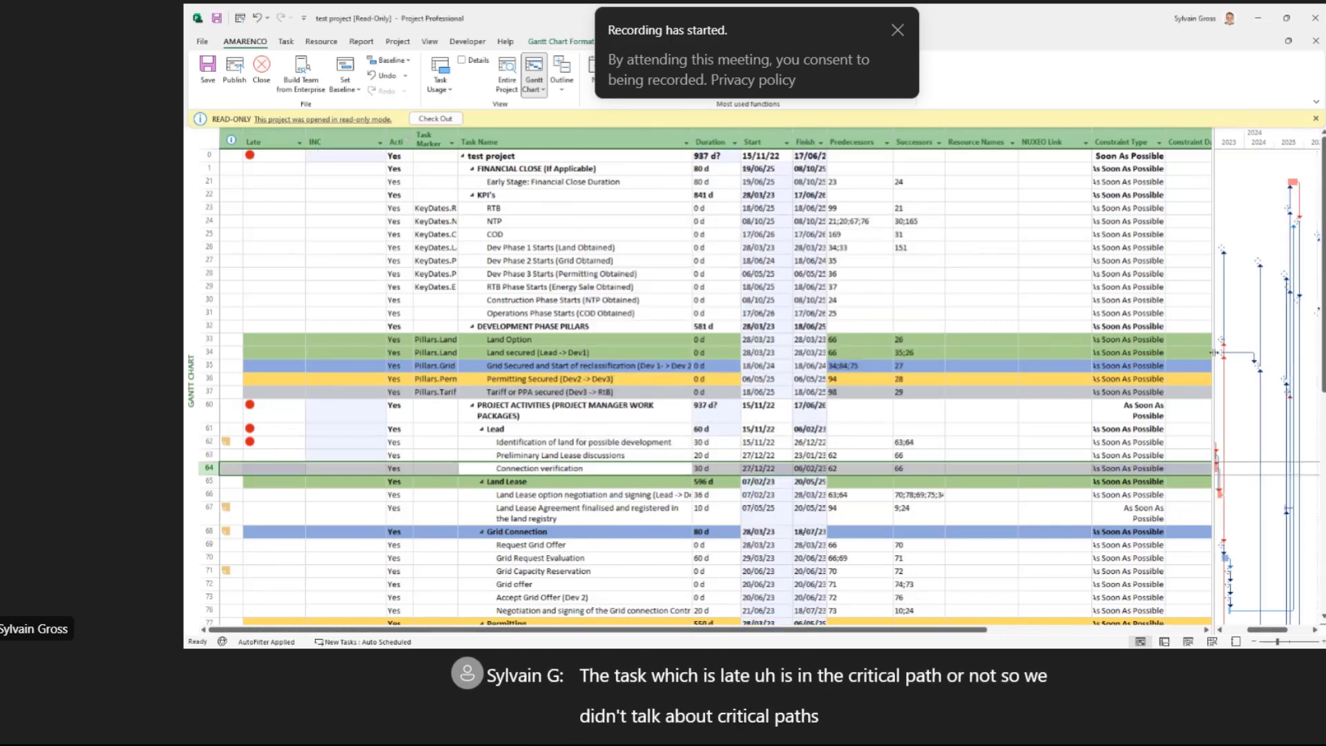
Step: Enlarge the Gantt chart area and zoom its timescale in to the period from December 2022 to April 2023
left_click_drag(1214, 428, 736, 531)
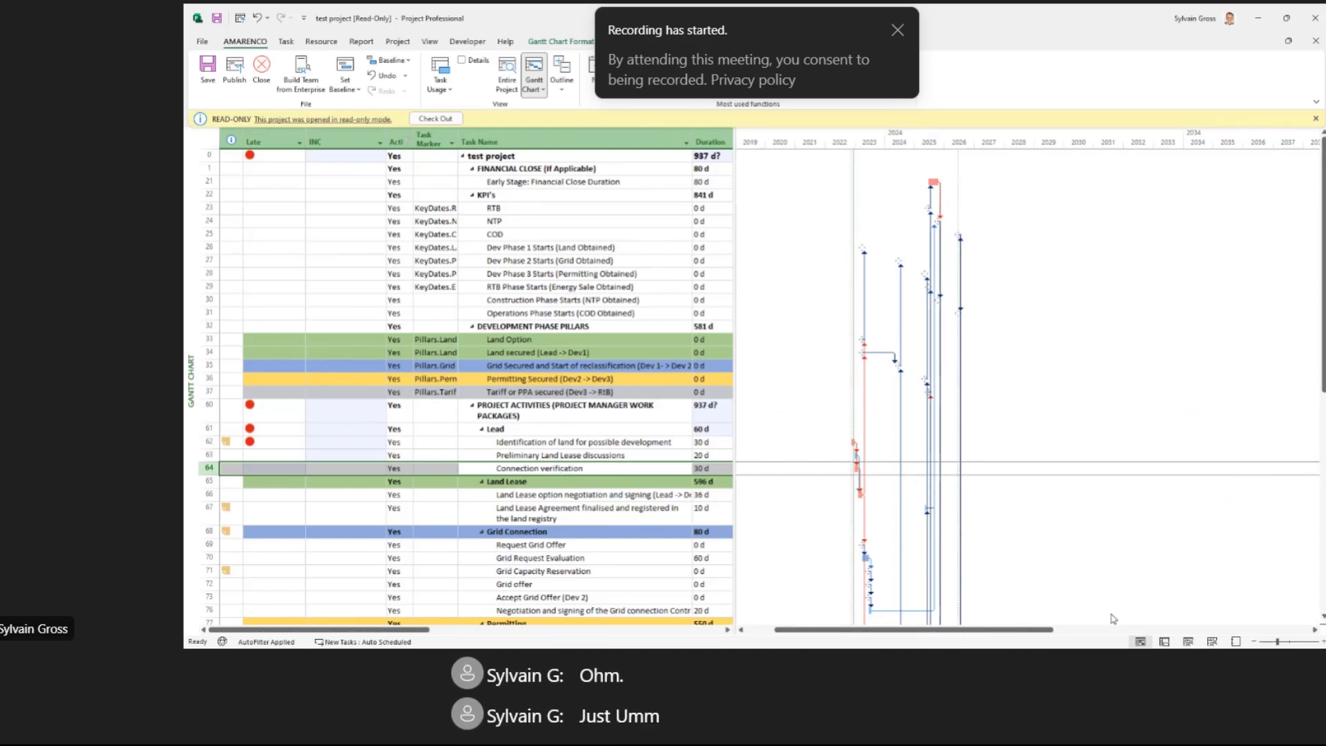
left_click(1323, 644)
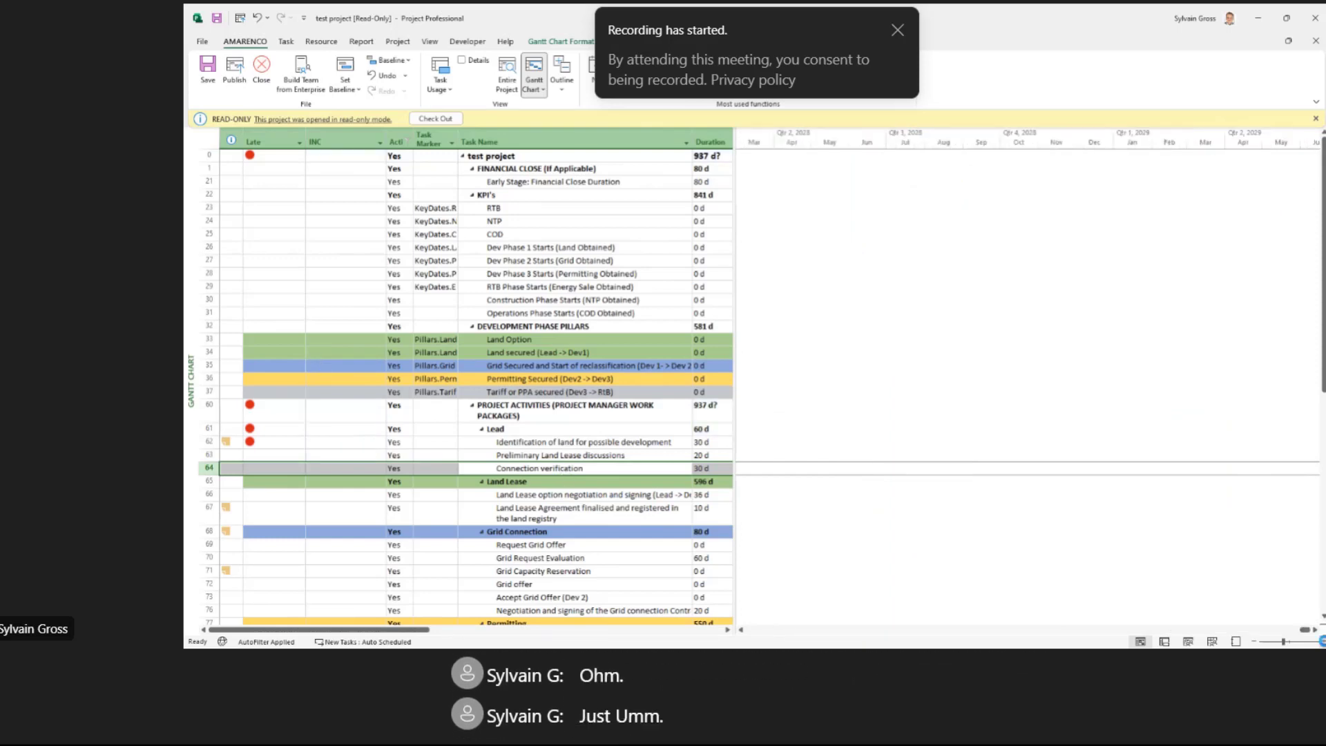
left_click_drag(1306, 630, 769, 630)
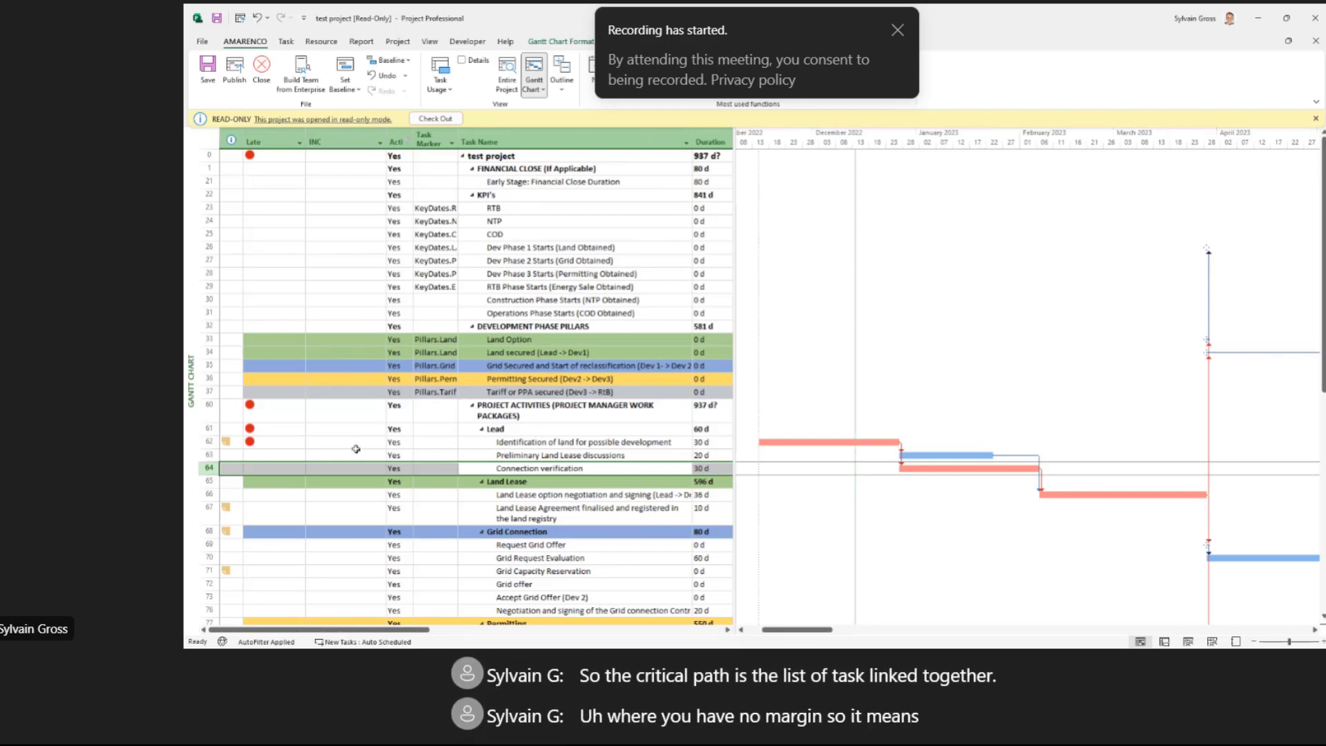
Step: Set the duration of the Identification of land for possible development task to 32 days and check the test project's overall duration
left_click(577, 444)
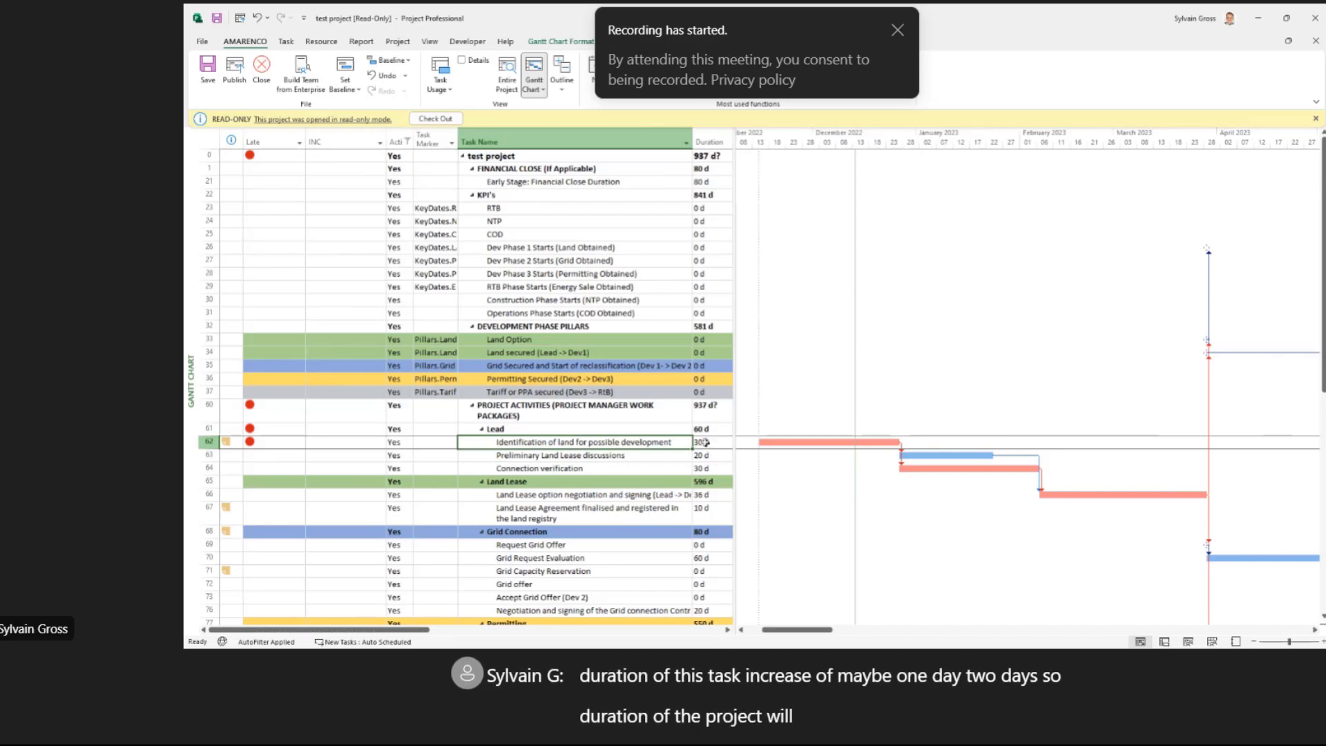
key("Right")
type("32")
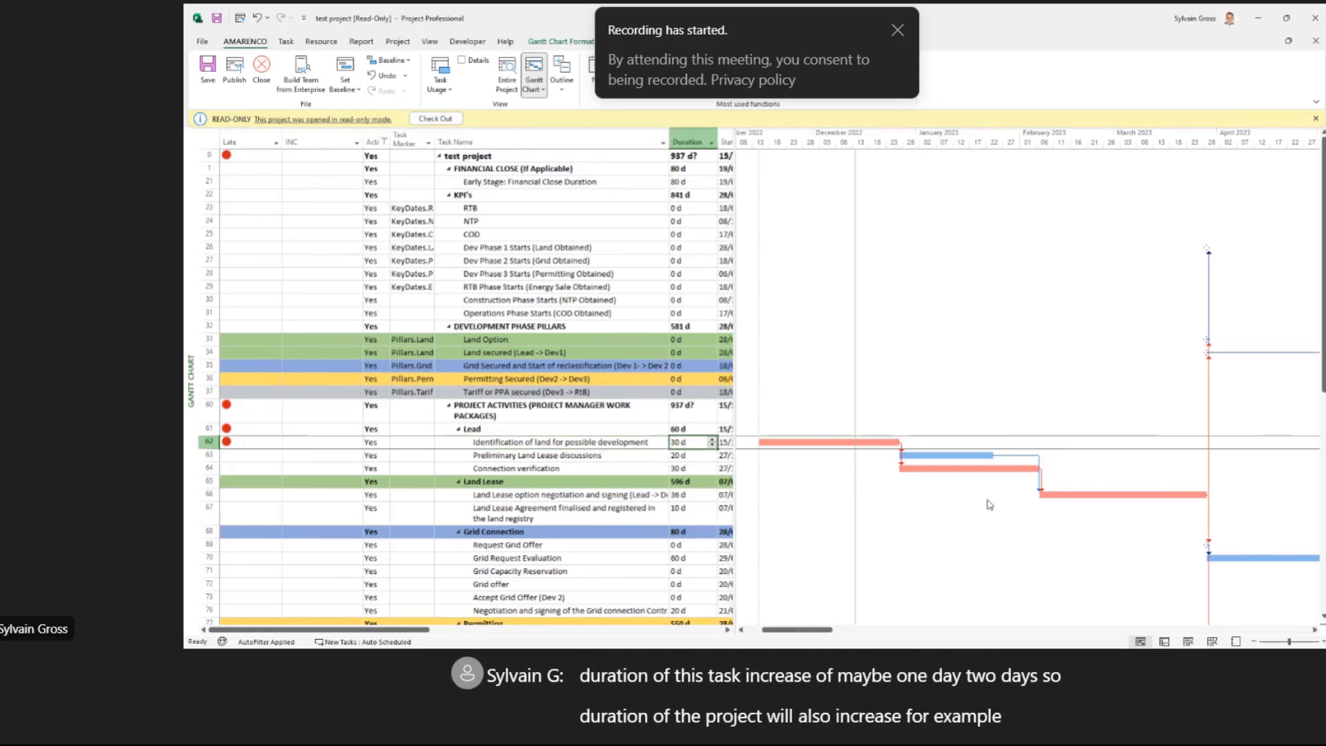
key("Return")
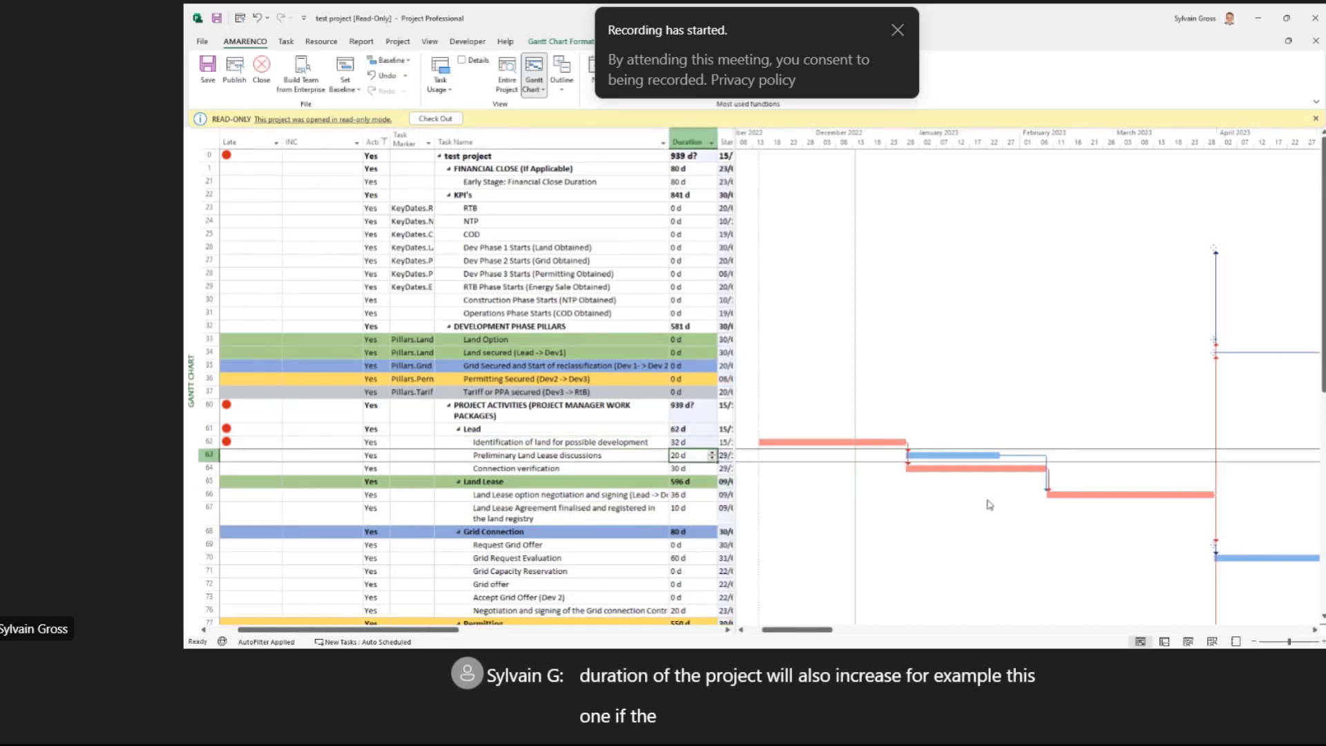
left_click(677, 442)
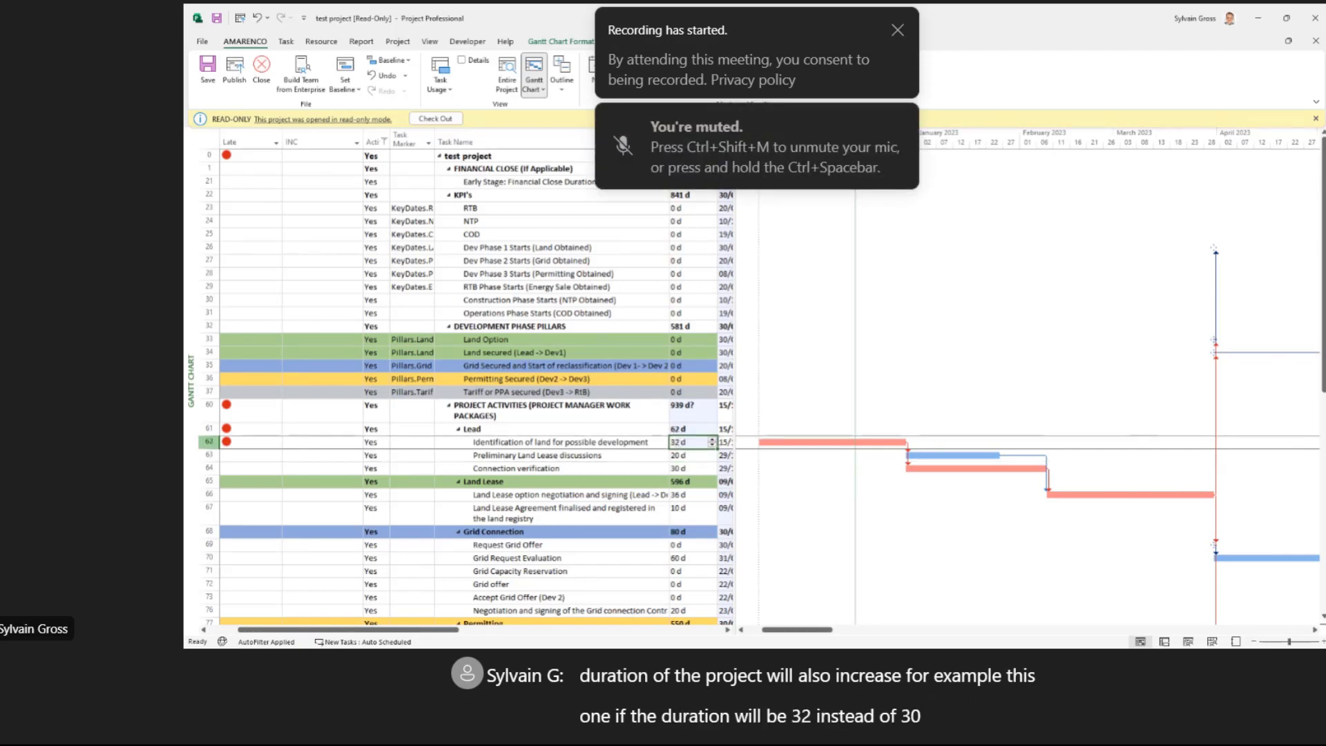
left_click(689, 157)
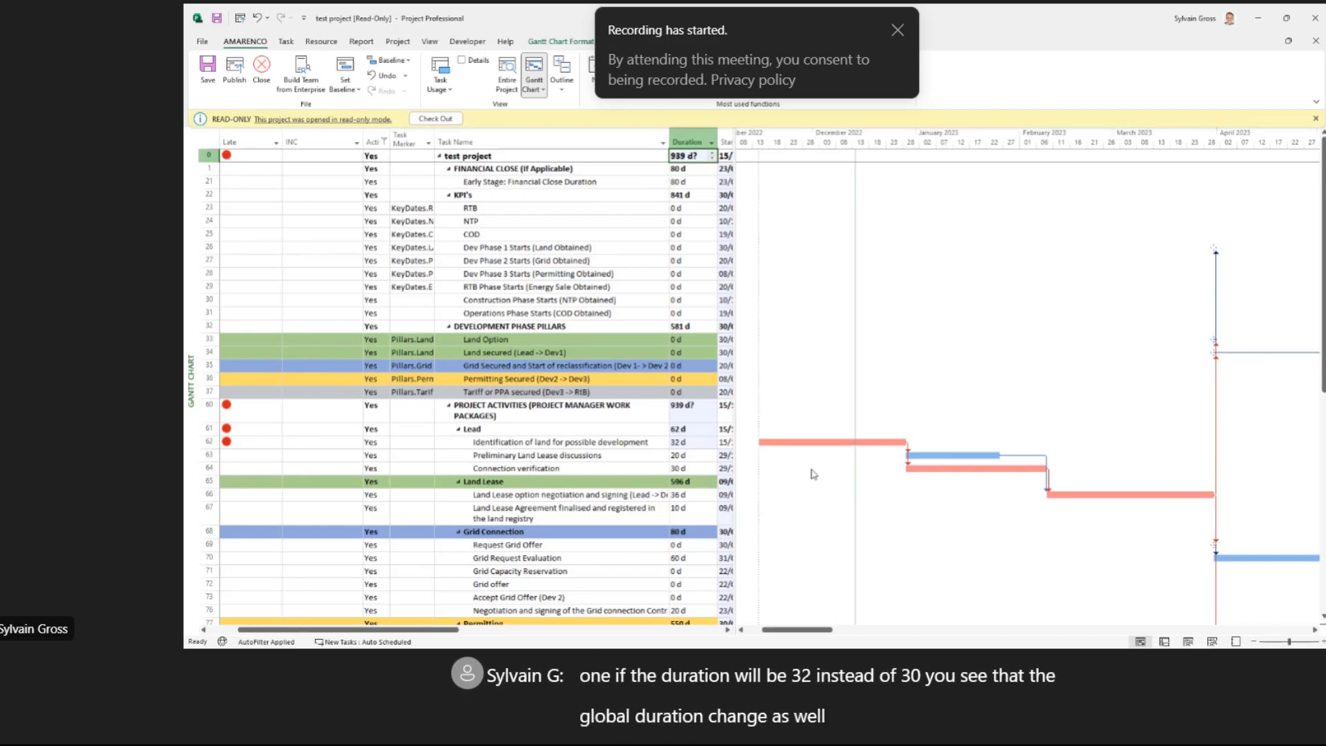
Step: Return the duration of the Identification of land for possible development task to 30 days
left_click(703, 443)
type("30")
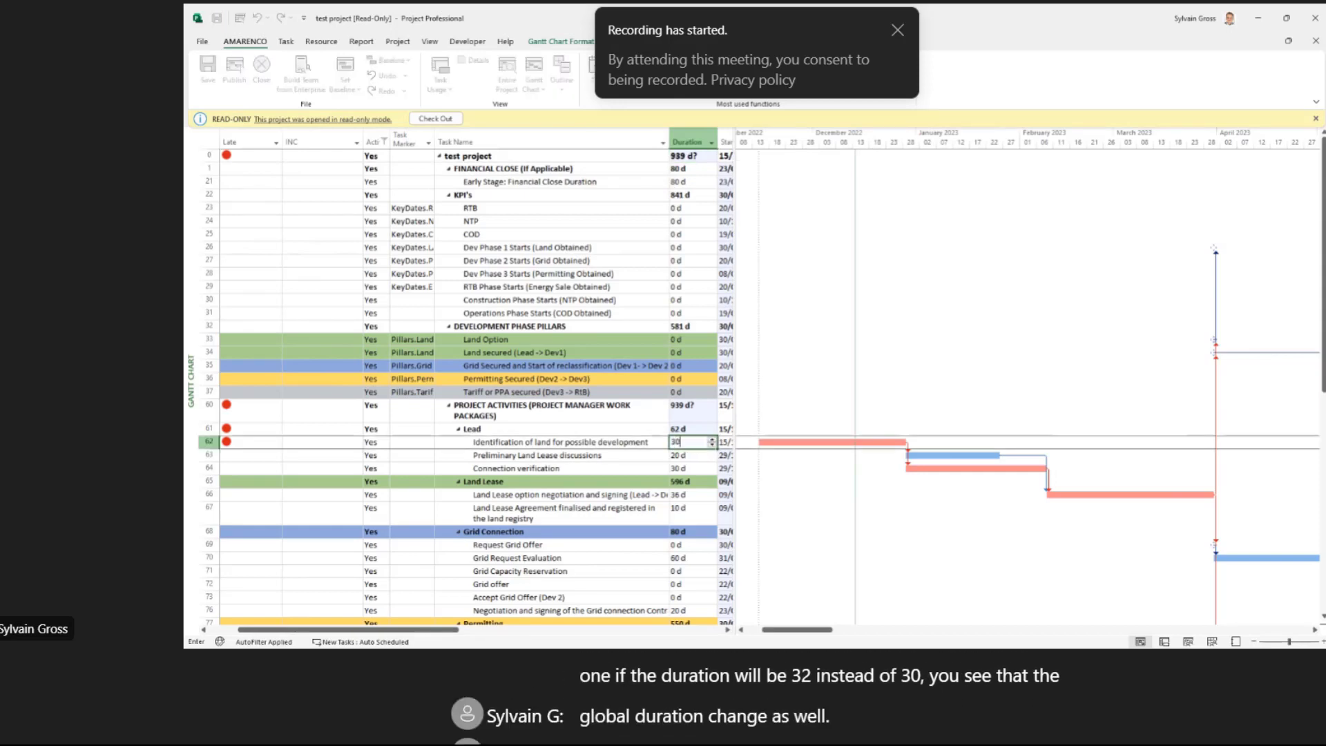
key("Return")
key("Up")
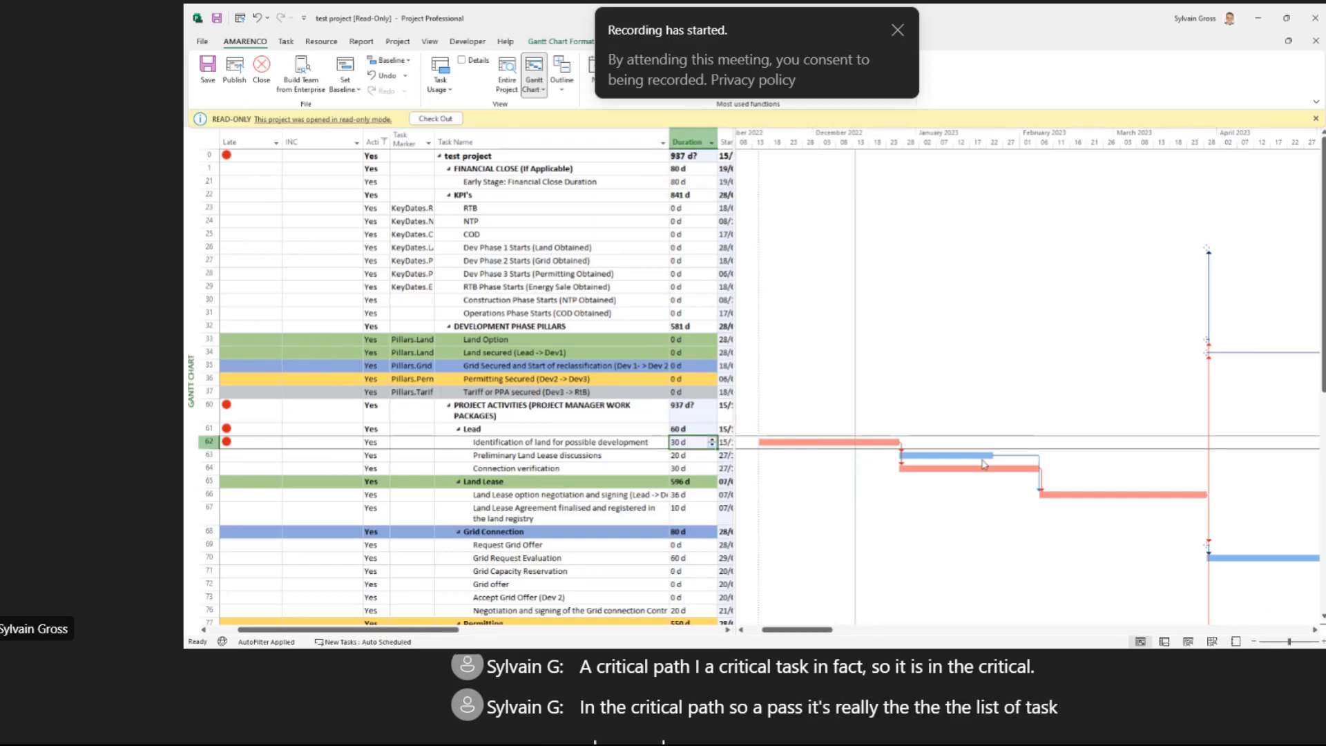
Step: Try a duration of 21 days for the Preliminary Land Lease discussions task and return it to 20 days
left_click(556, 455)
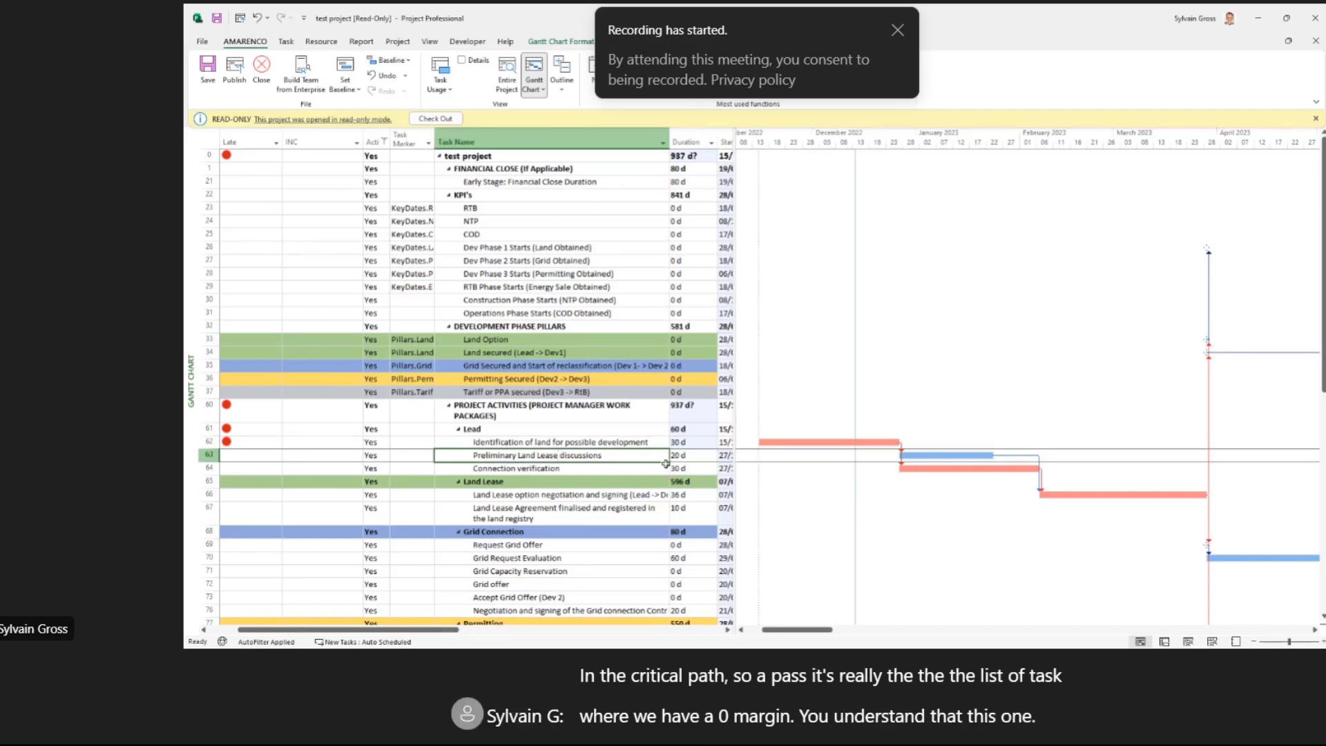
left_click(691, 455)
type("21")
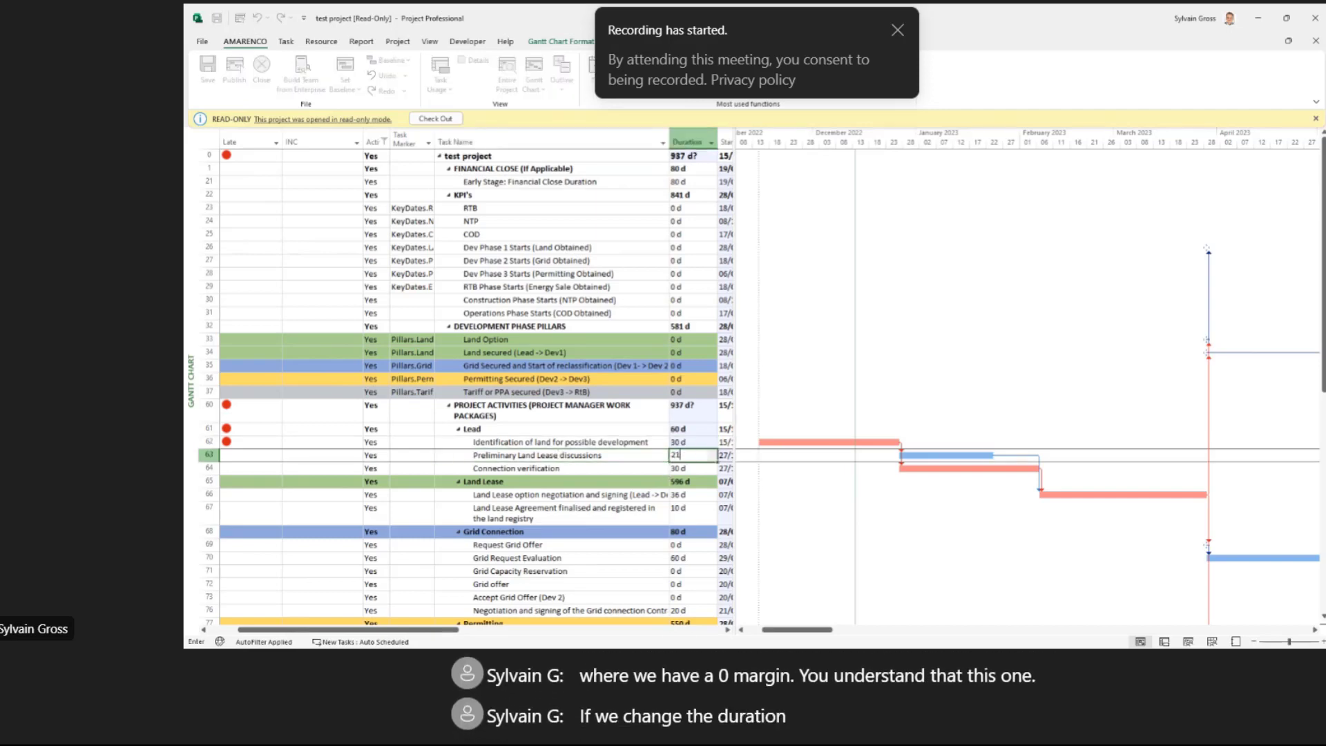
key("Return")
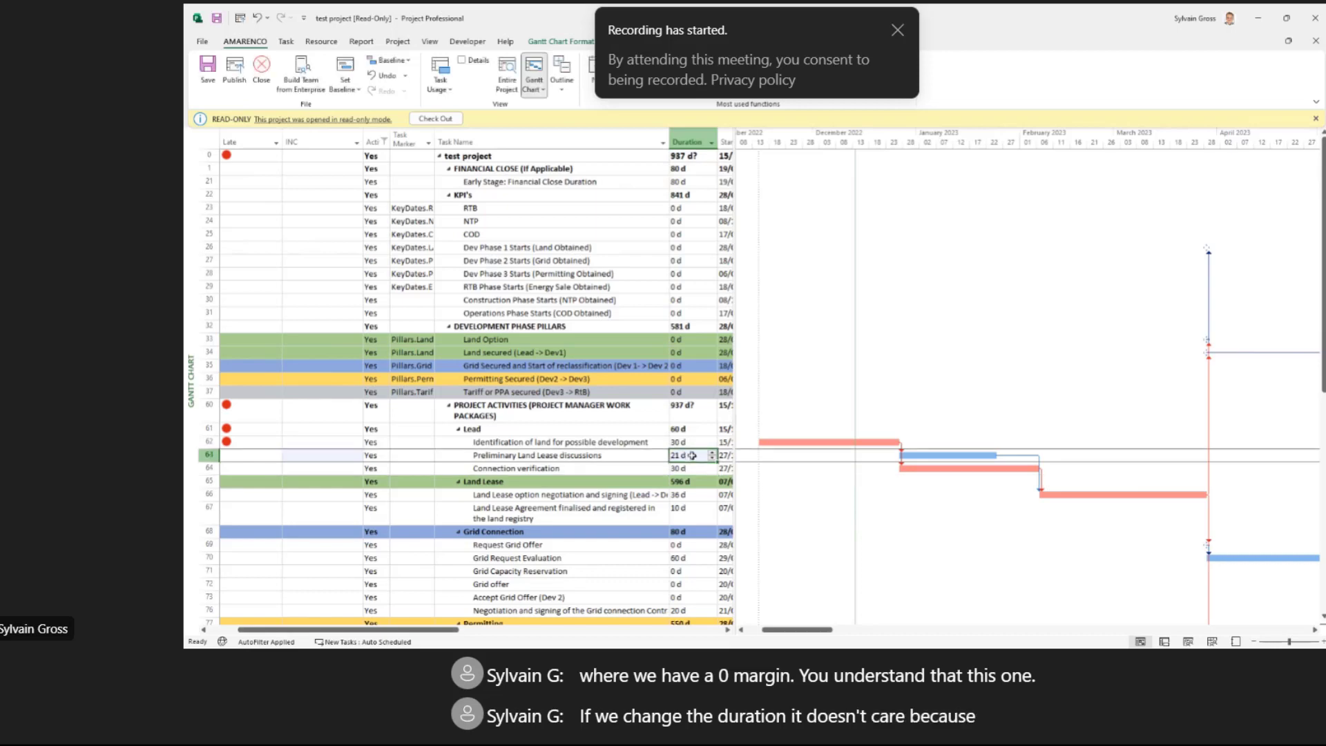
type("20")
key("Return")
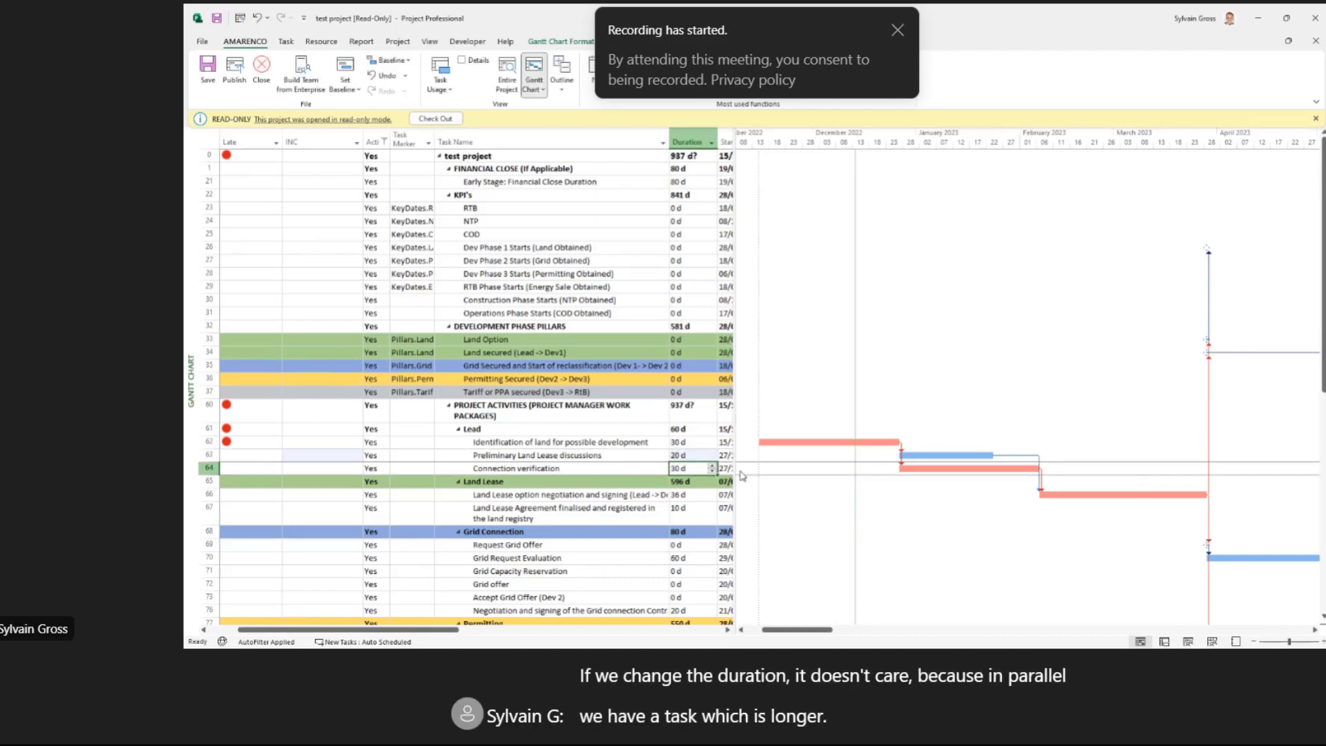
Step: Try a duration of 31 days for the Connection verification task, replace it with 10 days, and select Preliminary Land Lease discussions
type("31")
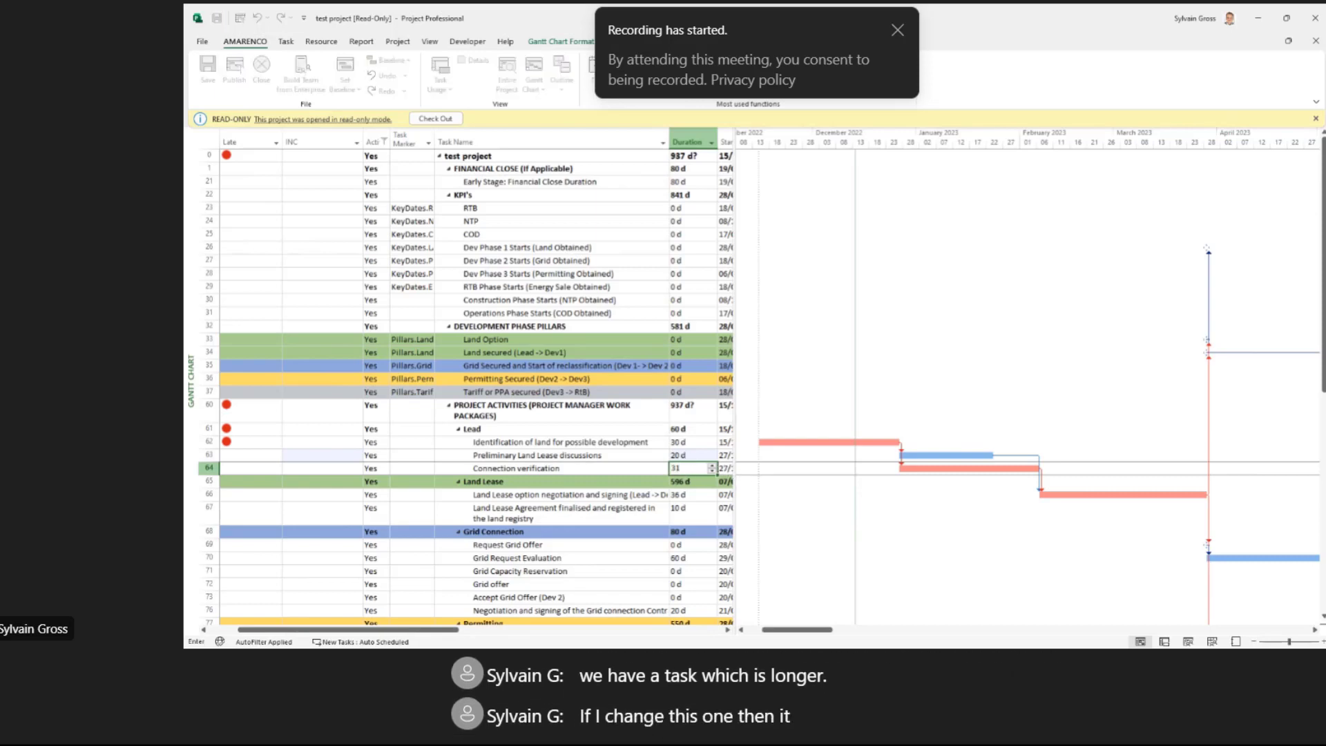
key("Return")
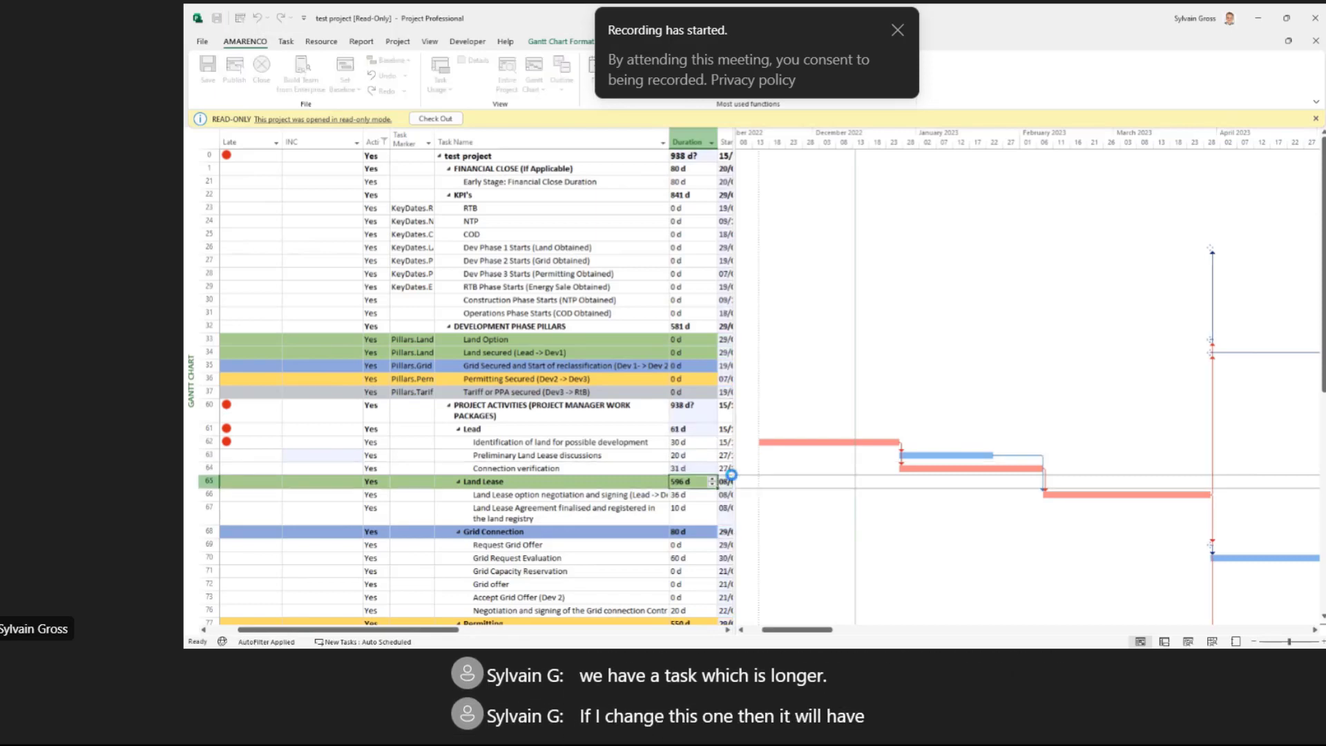
key("Up")
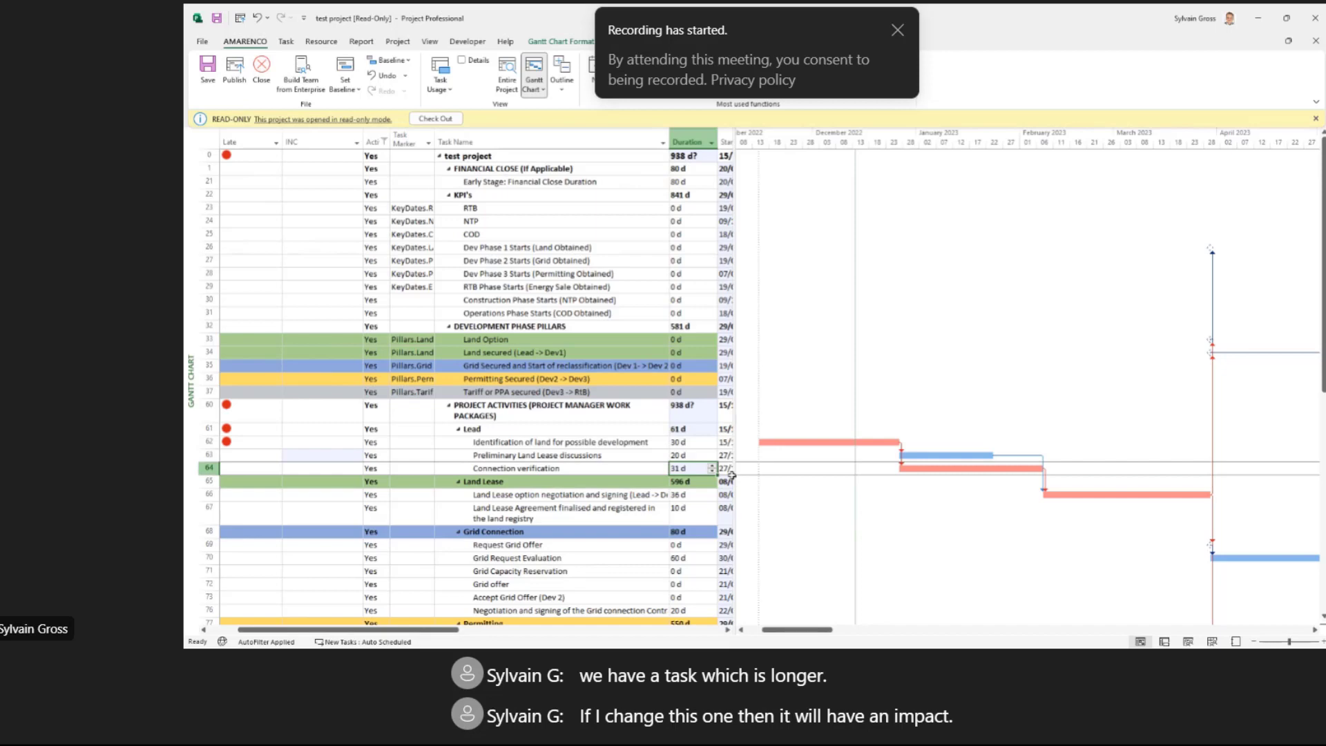
type("10")
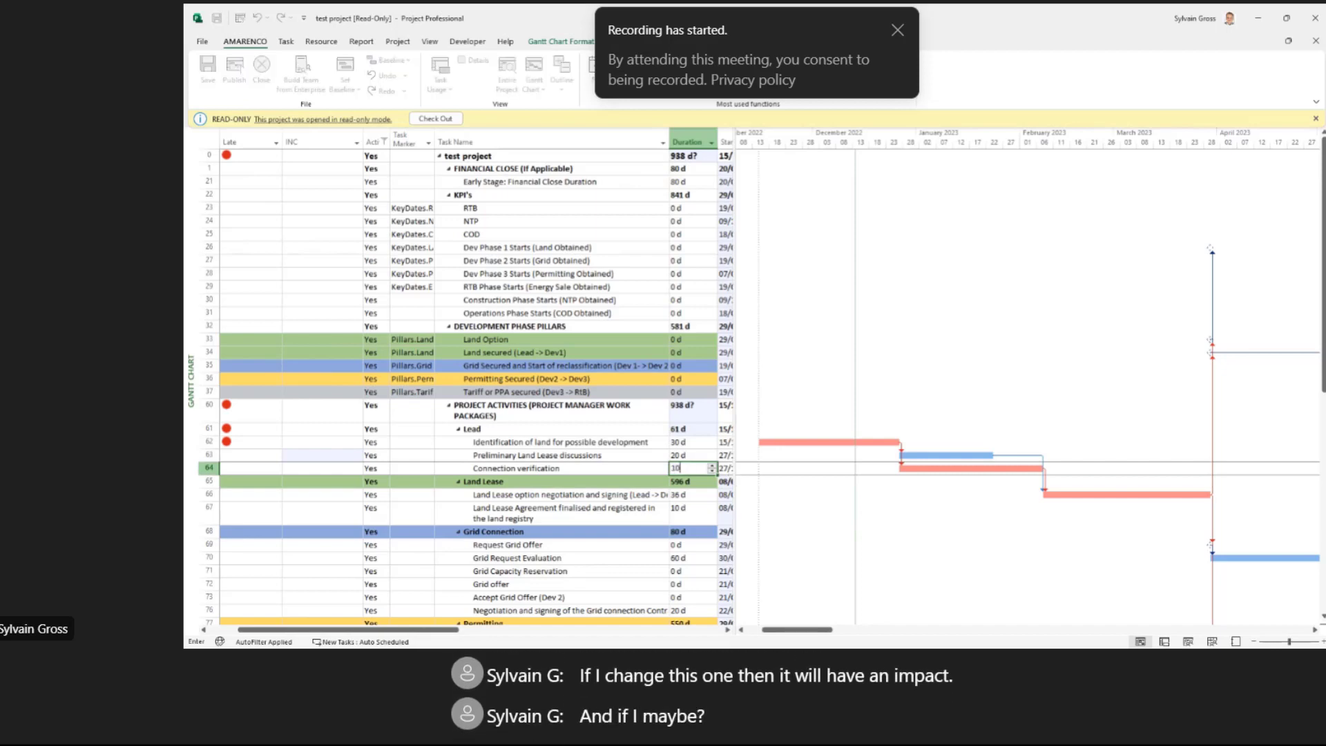
key("Return")
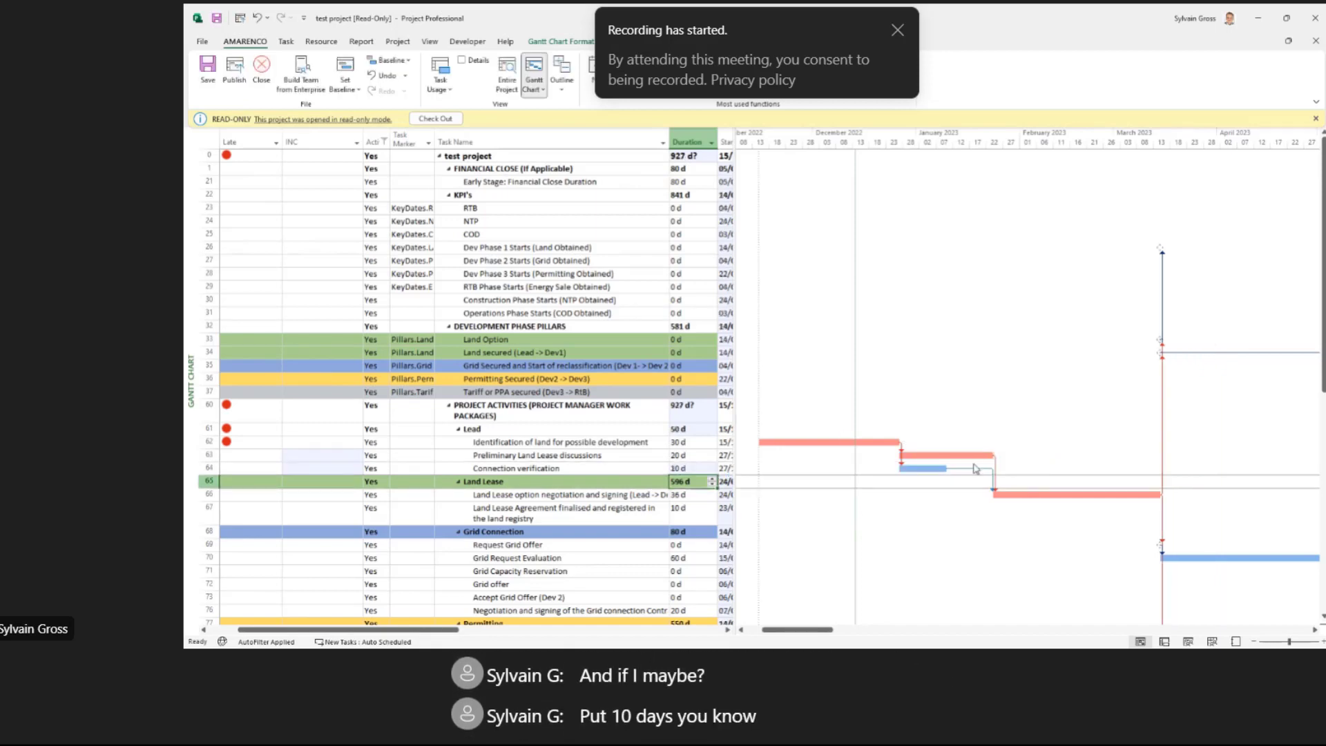
left_click(557, 457)
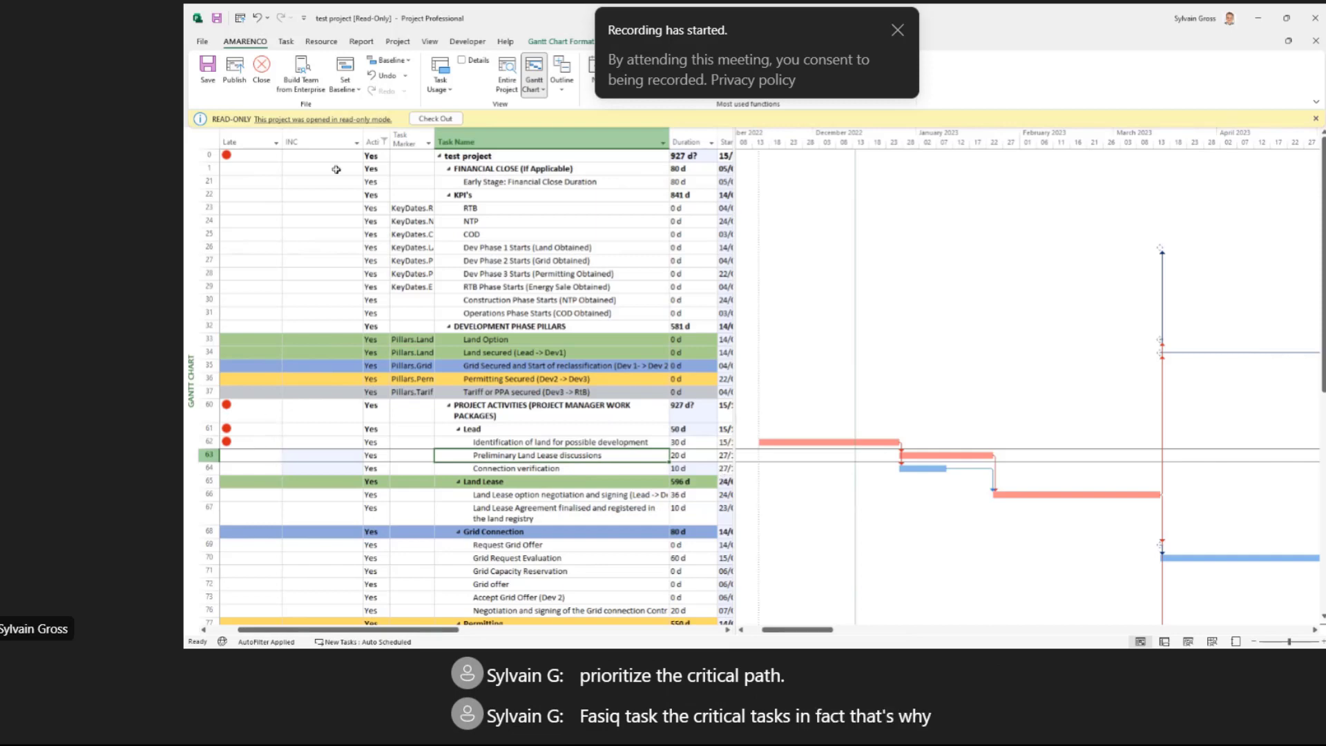
Step: Insert a Status Indicator column between the Late and INC columns
left_click(323, 143)
key("Insert")
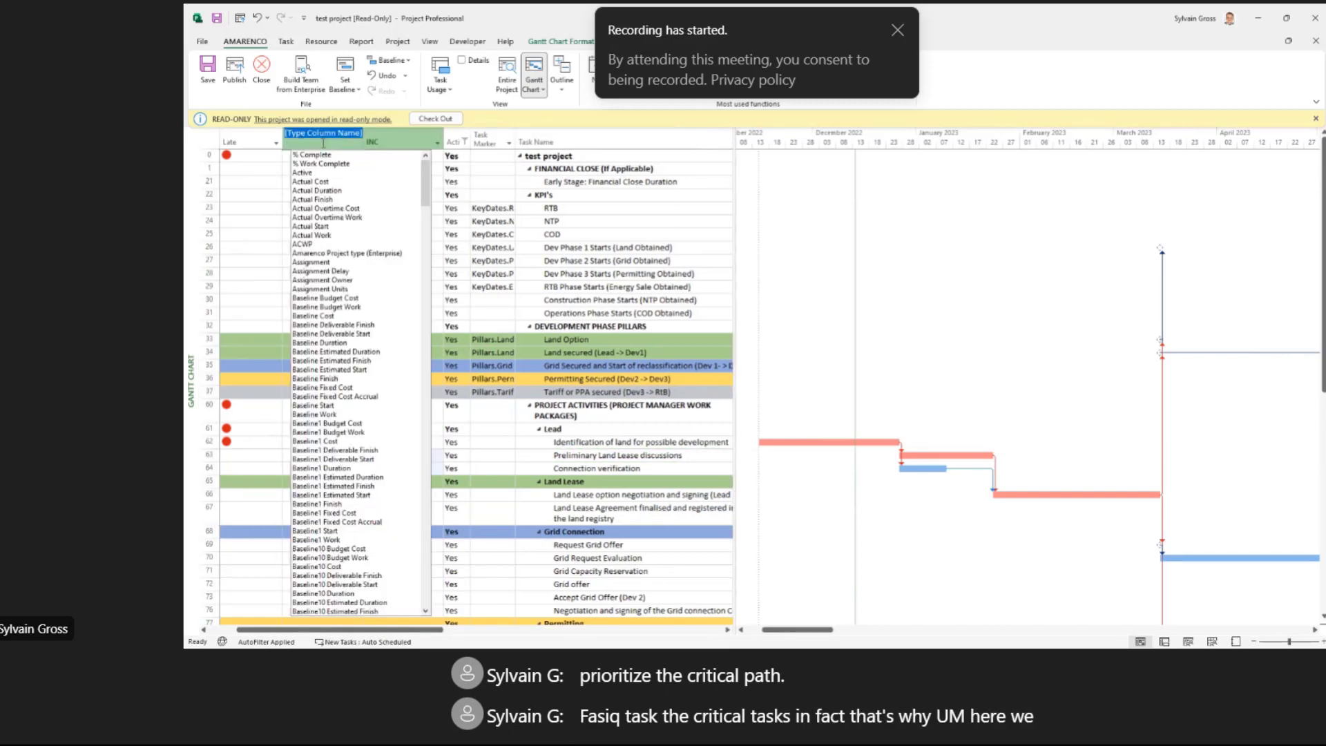
type("Status")
key("Down")
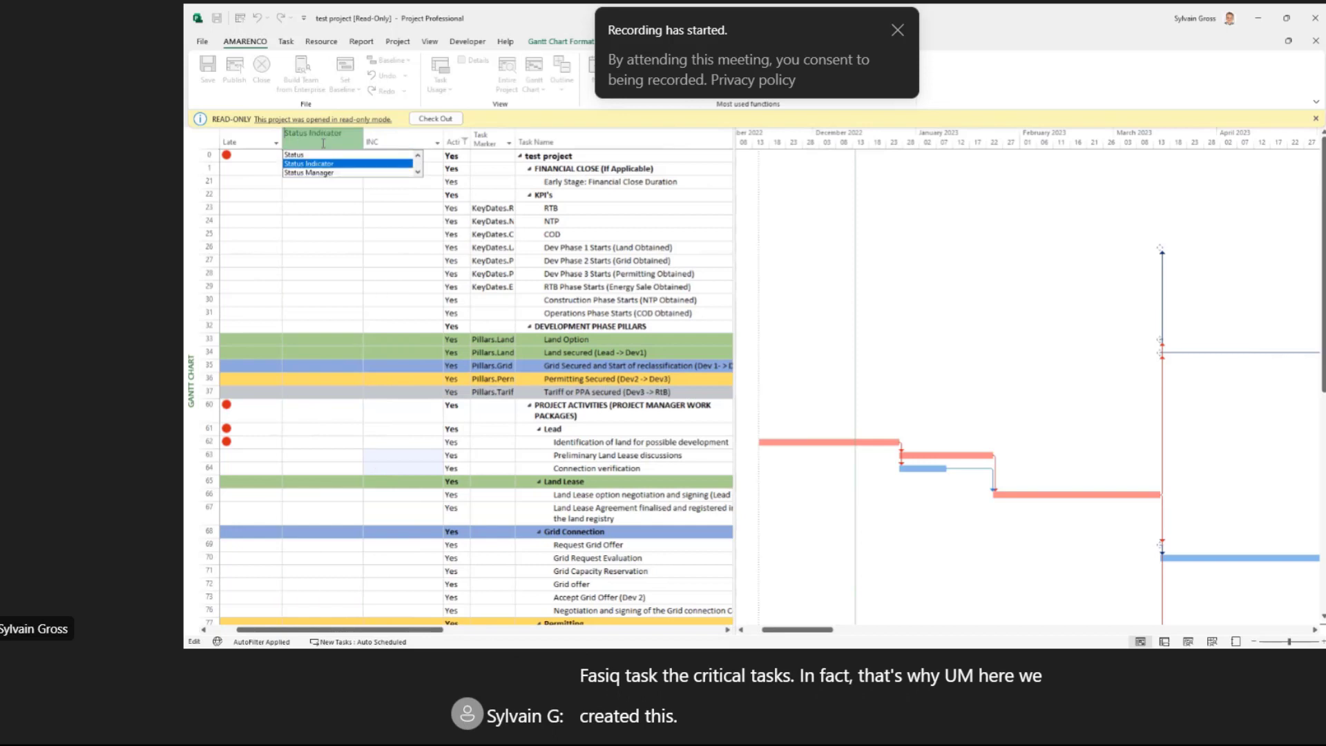
key("Return")
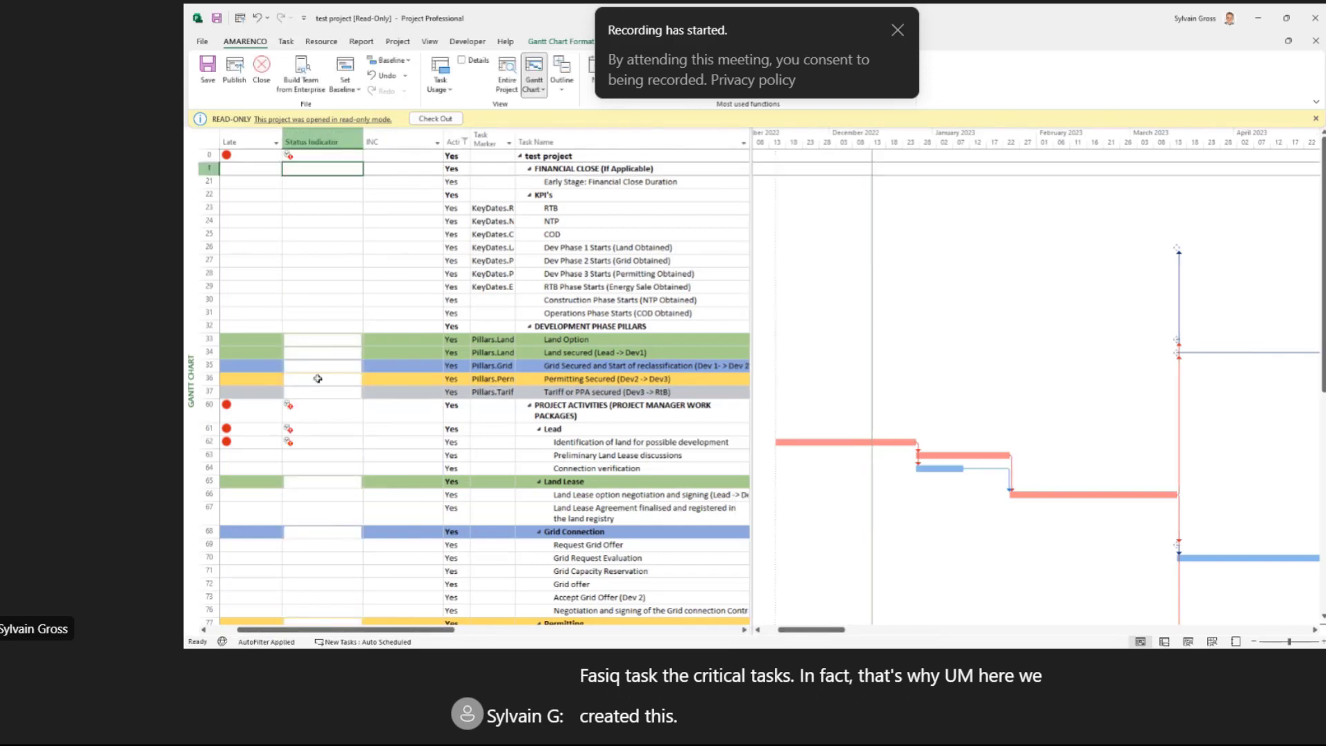
Step: Compare the Late and Status Indicator alerts on the project activities summary, the land identification task and the Connection verification task
left_click(309, 405)
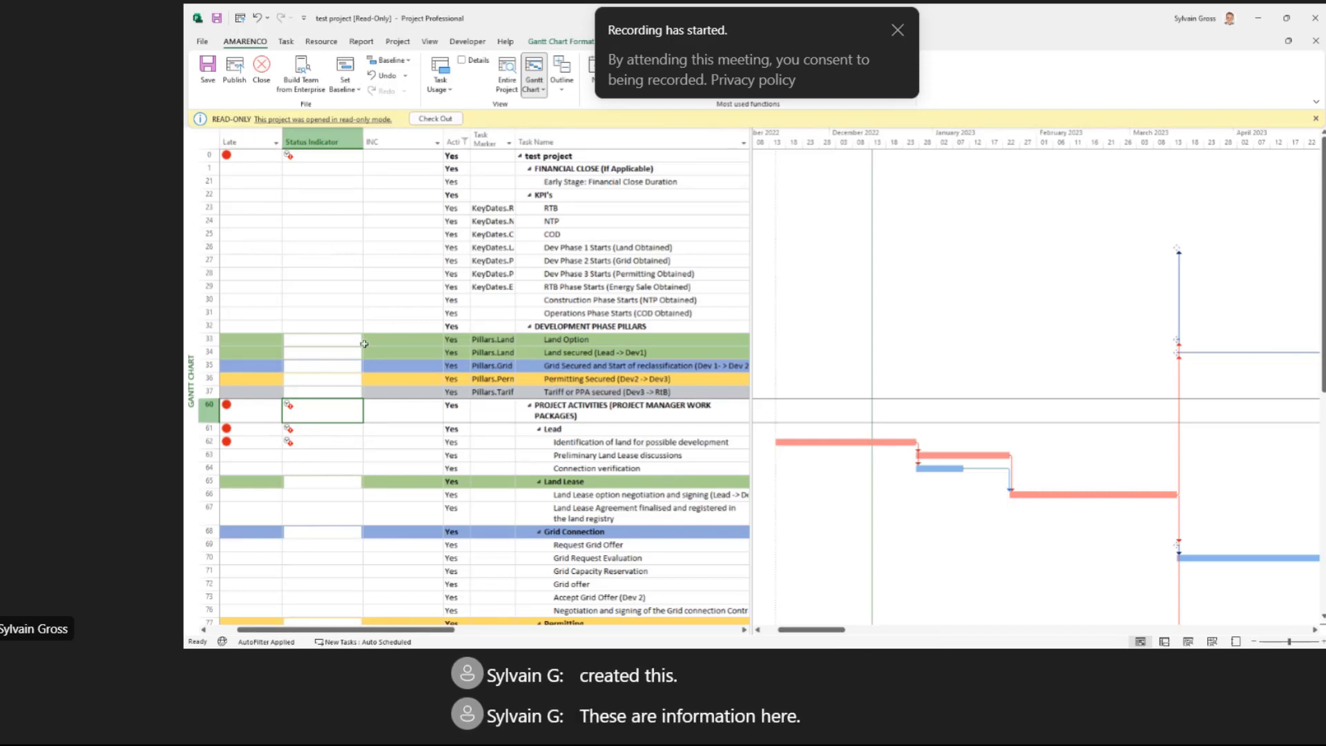
scroll(363, 346, "down", 5)
scroll(361, 341, "up", 5)
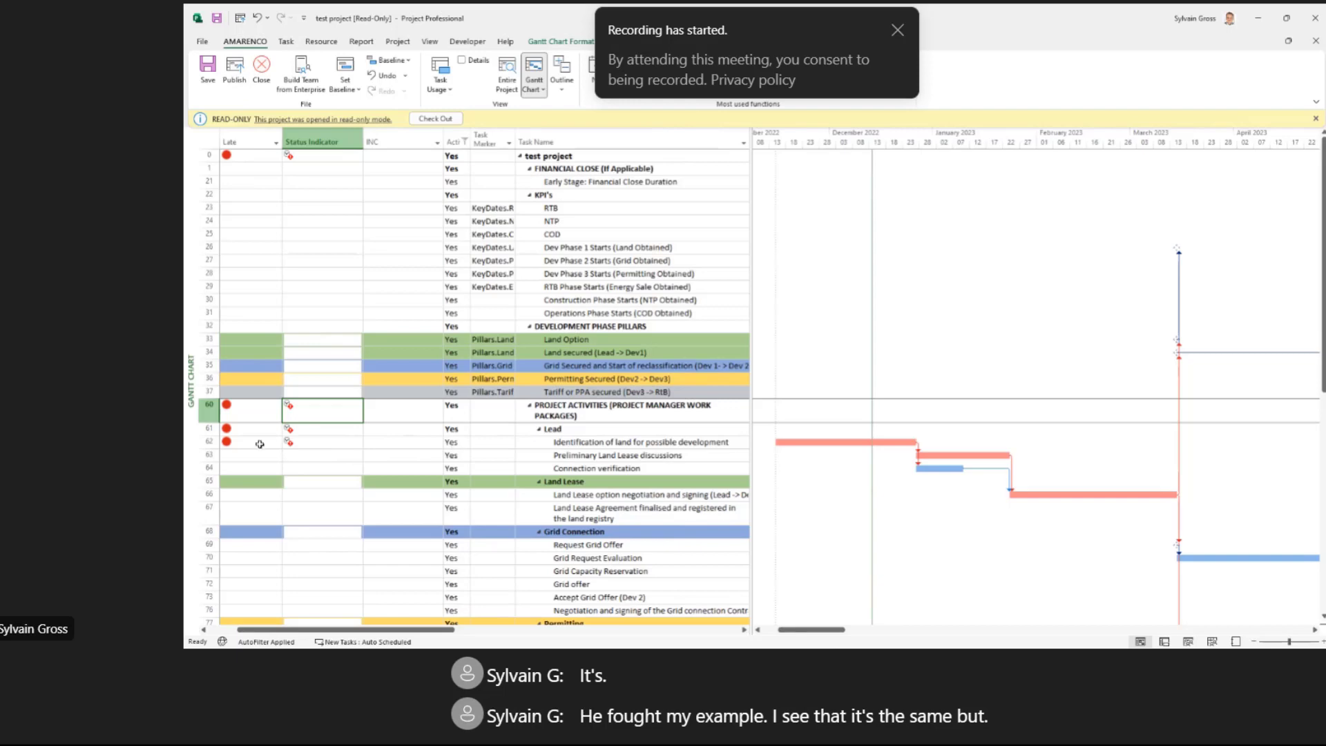
left_click(316, 442)
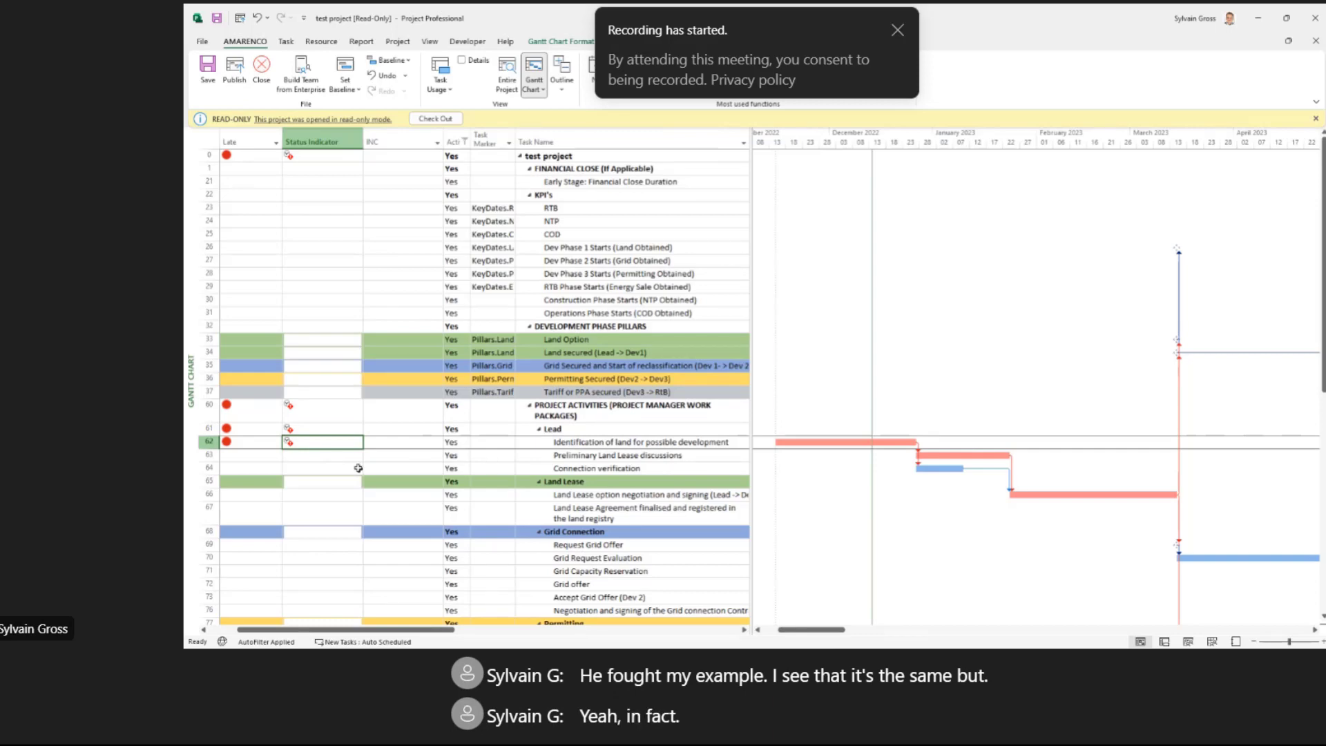
left_click(320, 412)
left_click(241, 415)
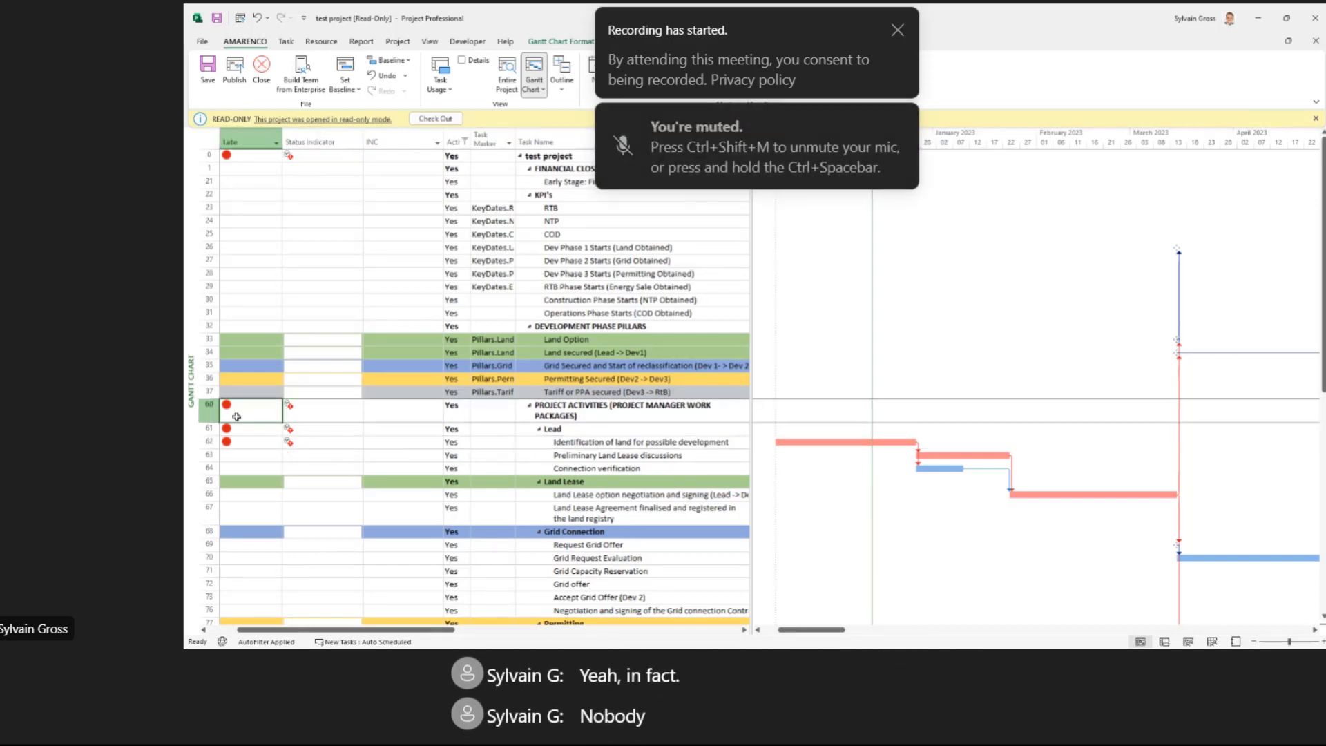
left_click(322, 415)
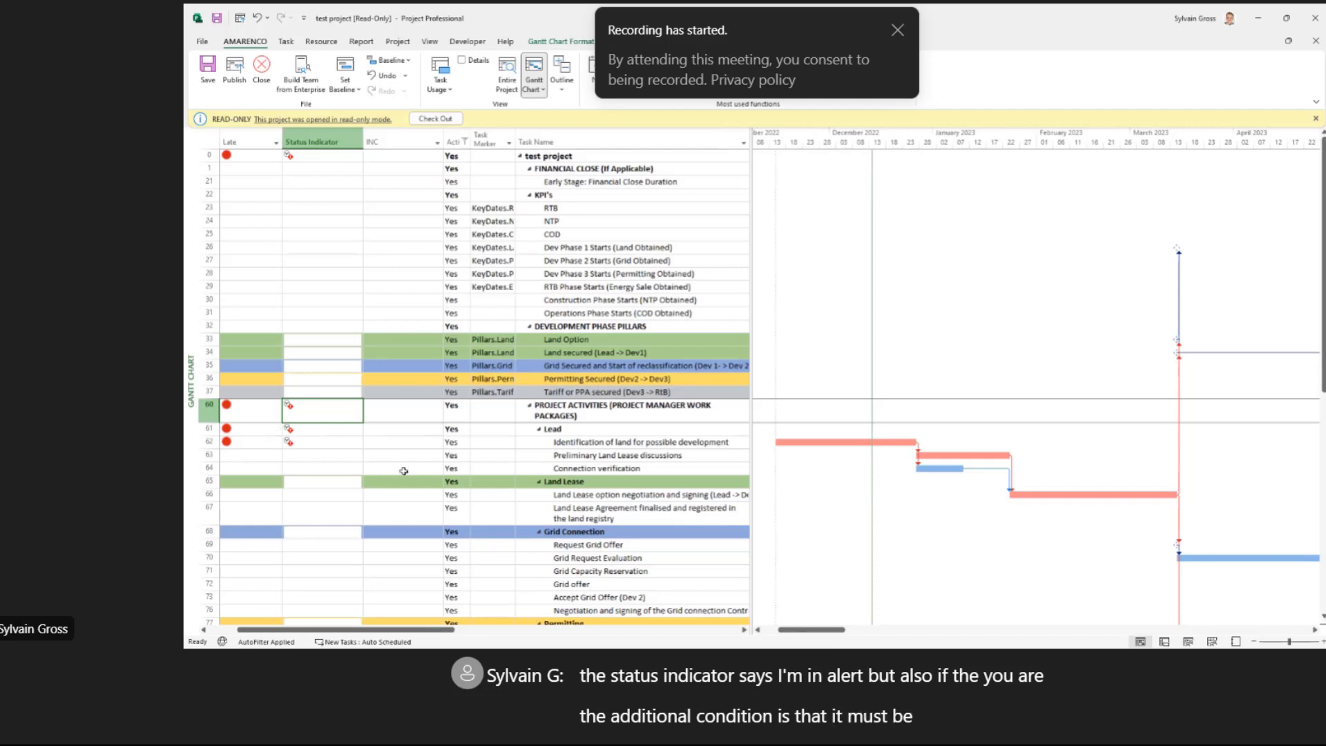
left_click(589, 468)
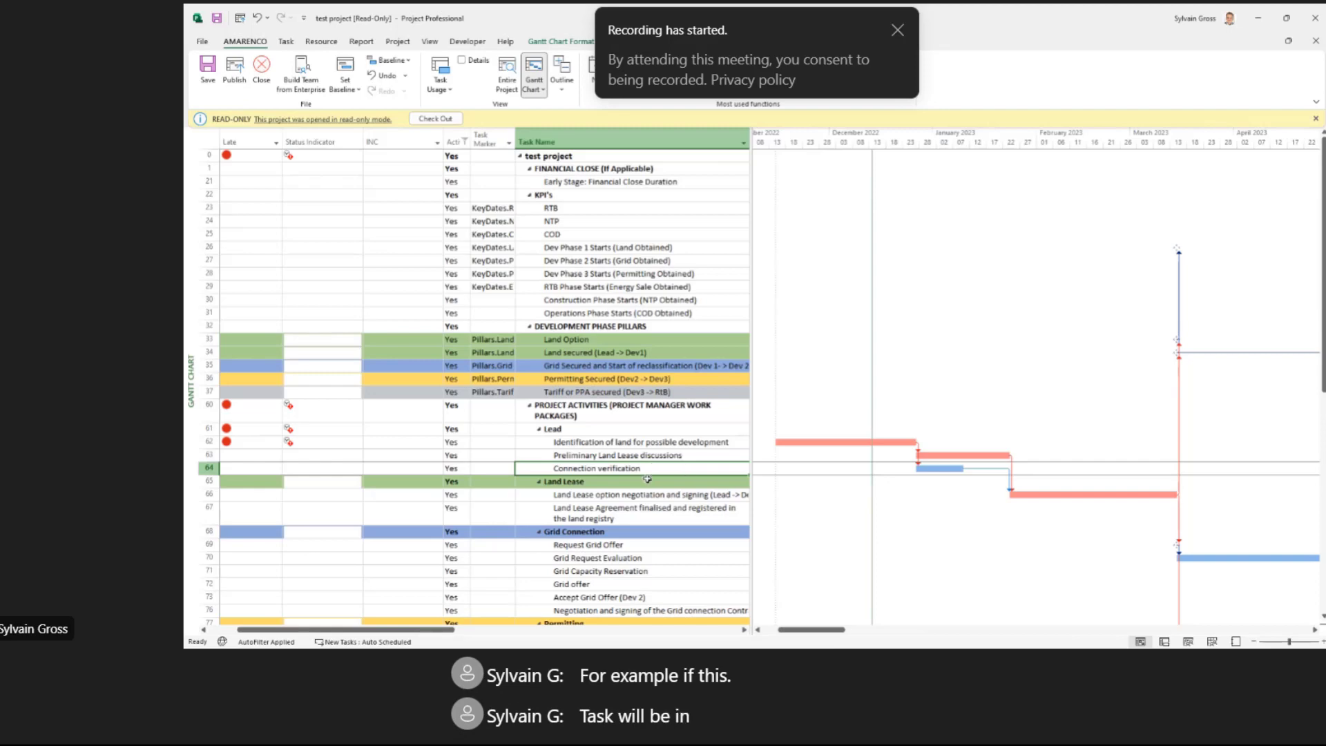
left_click(315, 440)
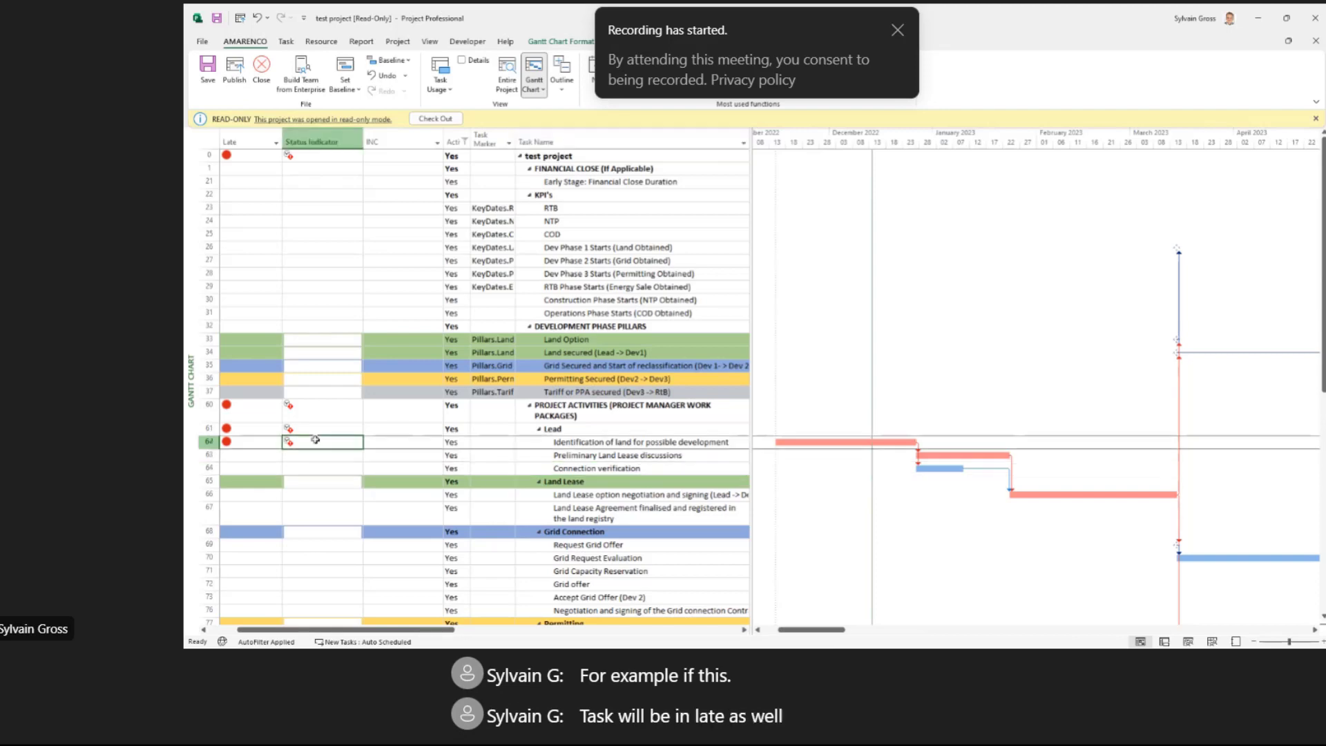
left_click(235, 471)
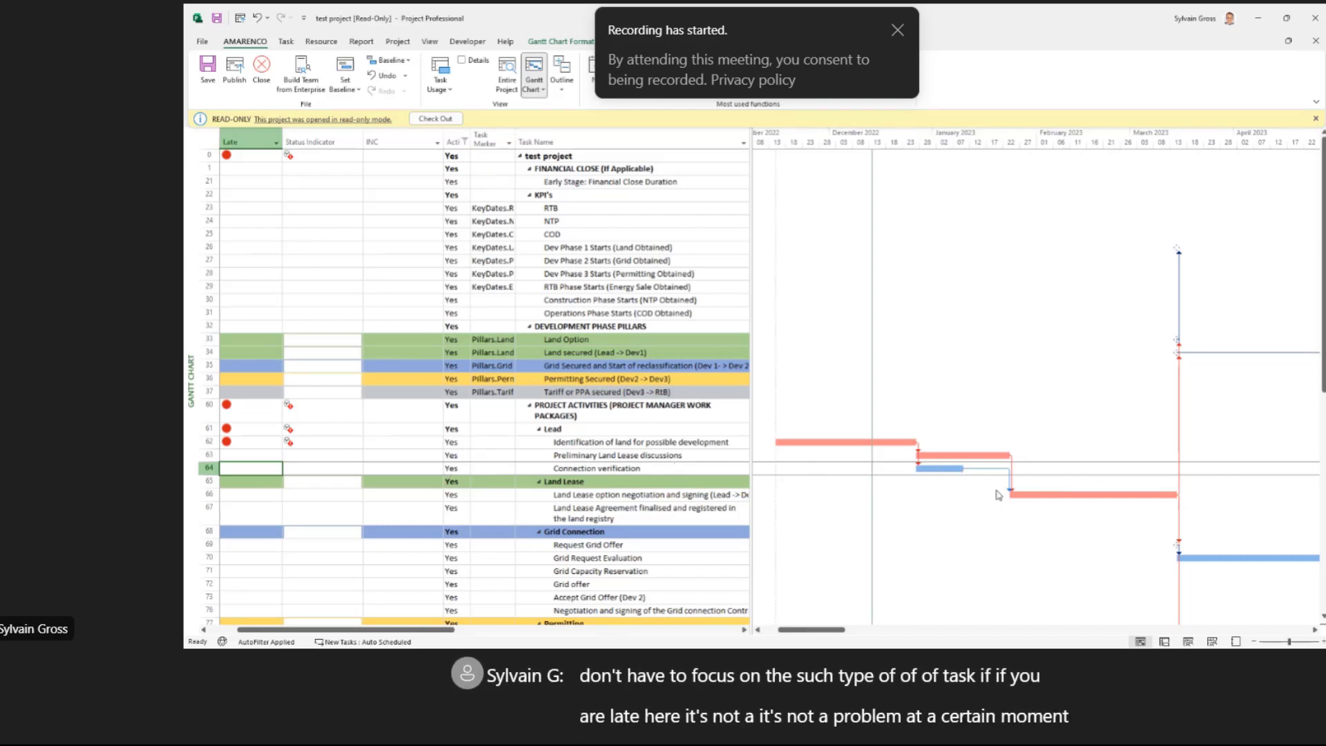
Step: Review the duration, start and finish dates of the Preliminary Land Lease discussions task
left_click(706, 455)
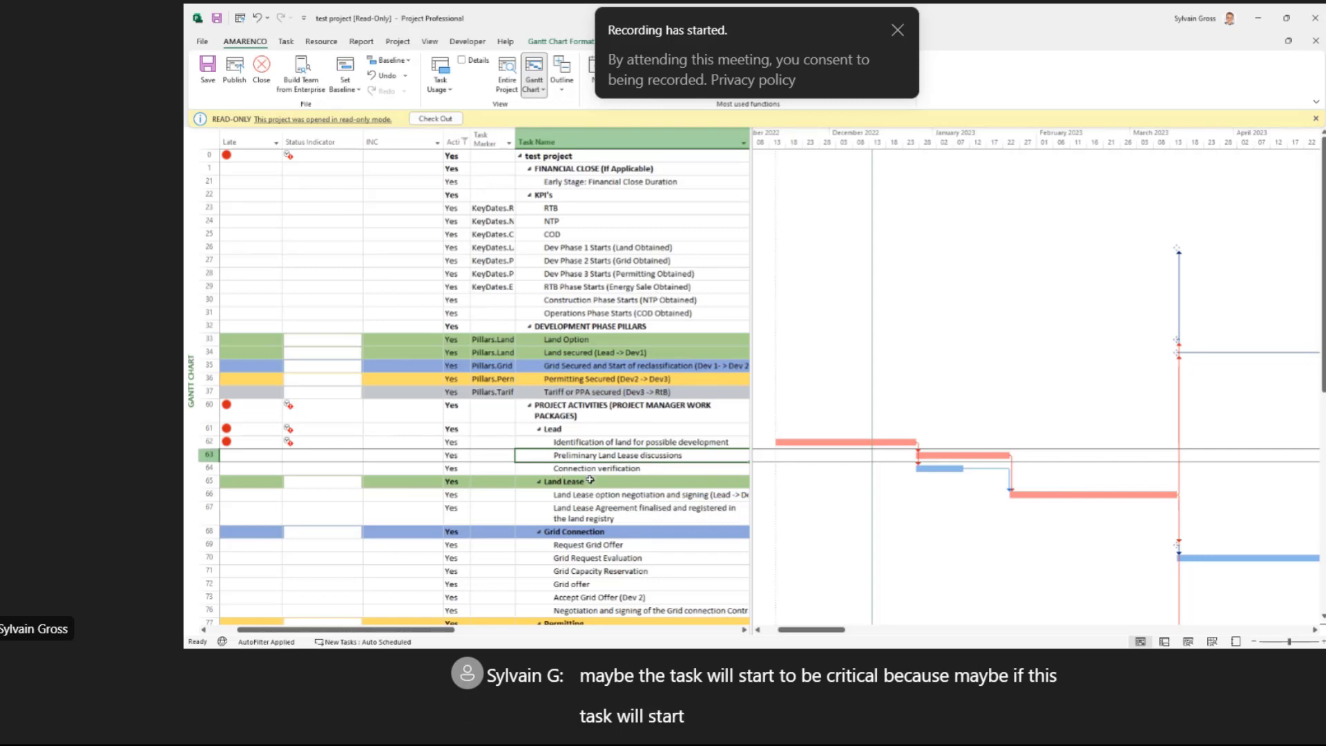
scroll(591, 480, "right", 5)
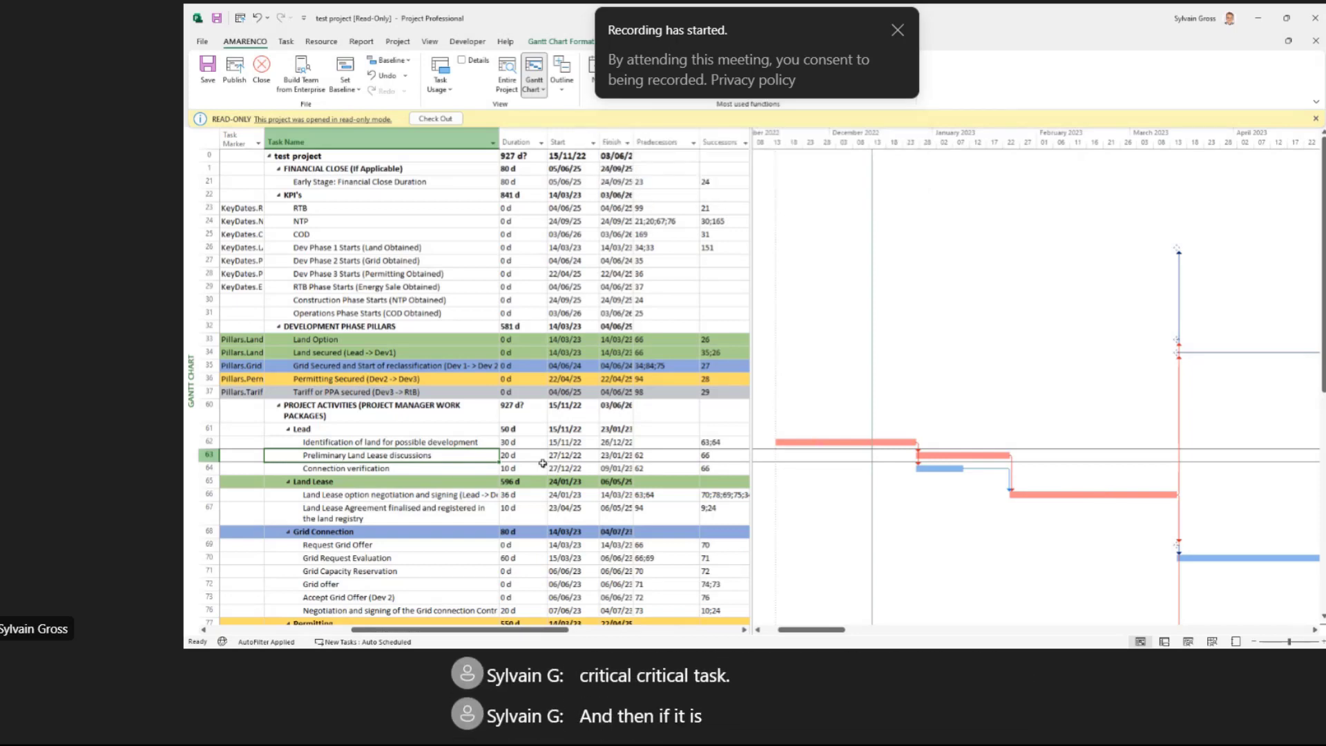
scroll(561, 443, "left", 5)
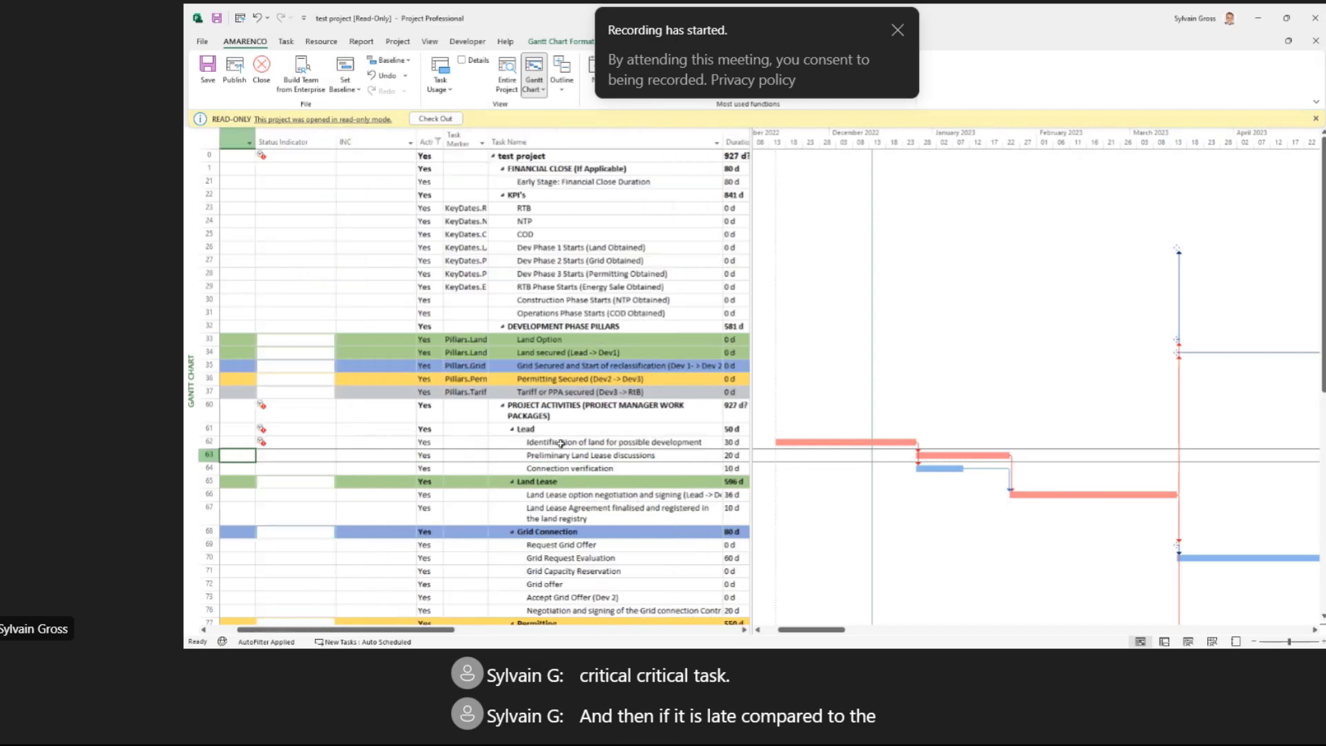
scroll(560, 443, "right", 5)
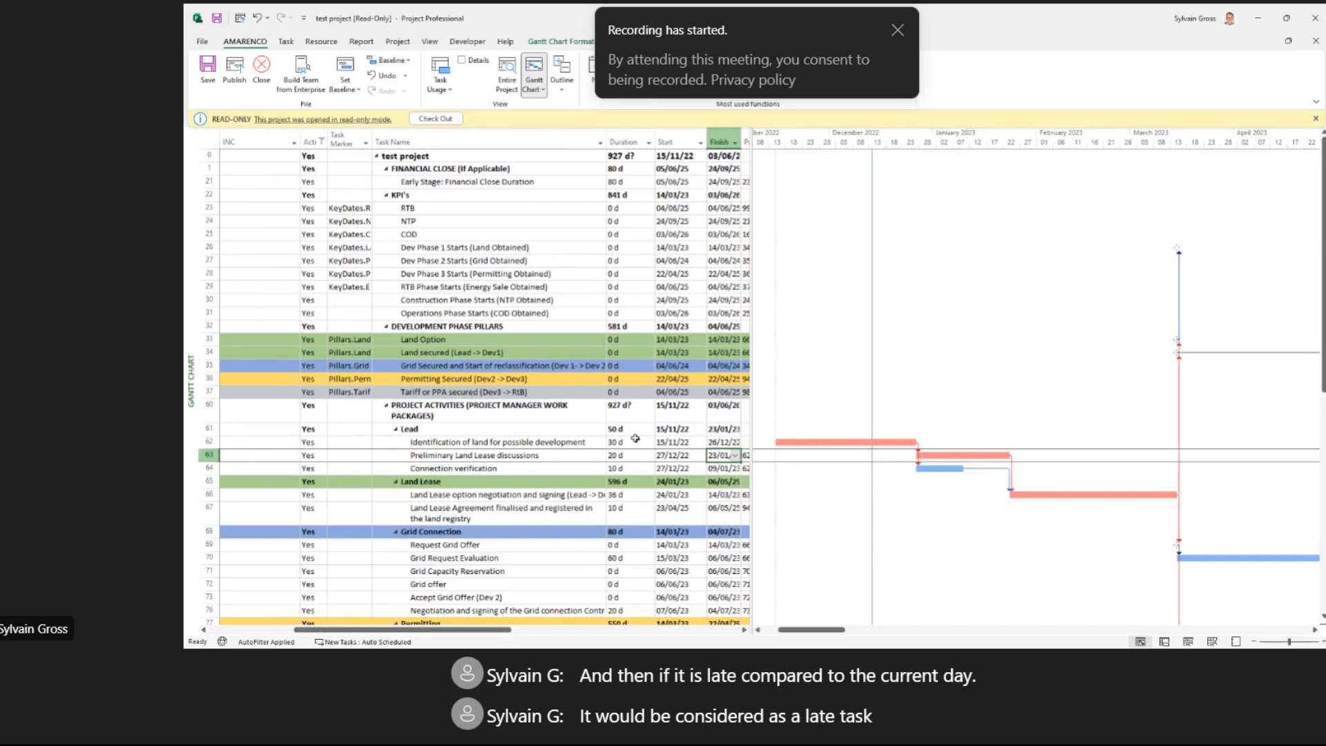
Step: Check the Late and Status Indicator alerts of the Identification of land for possible development task
scroll(635, 439, "left", 5)
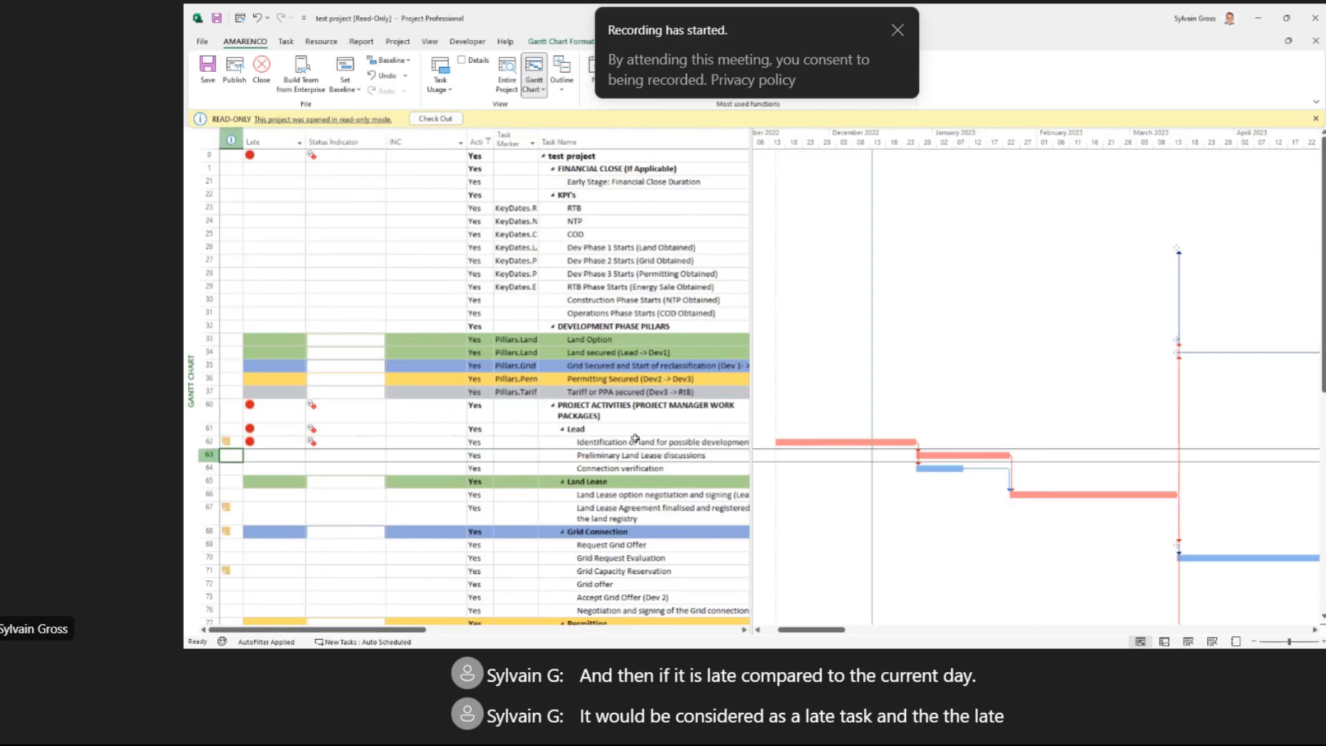
key("Up")
key("Right")
key("Right")
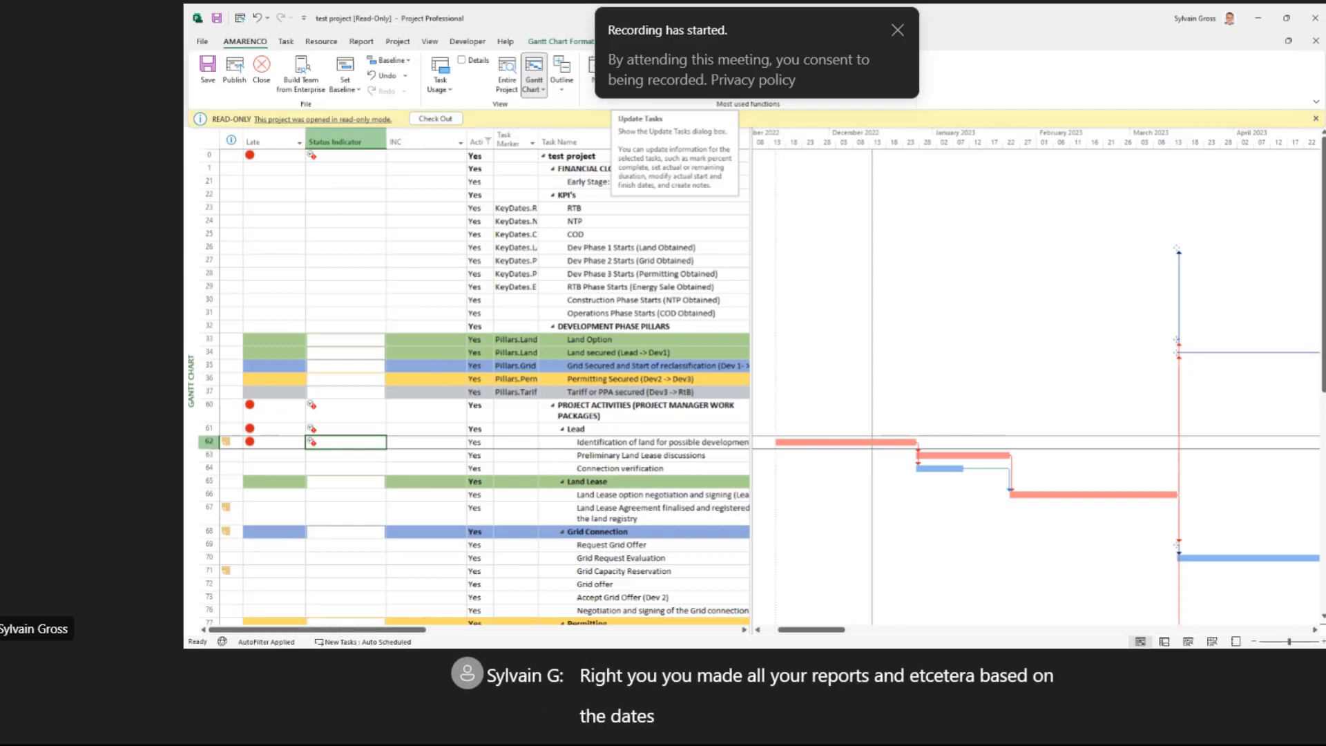
Step: Set the project status date to 09/12/2022
left_click(650, 74)
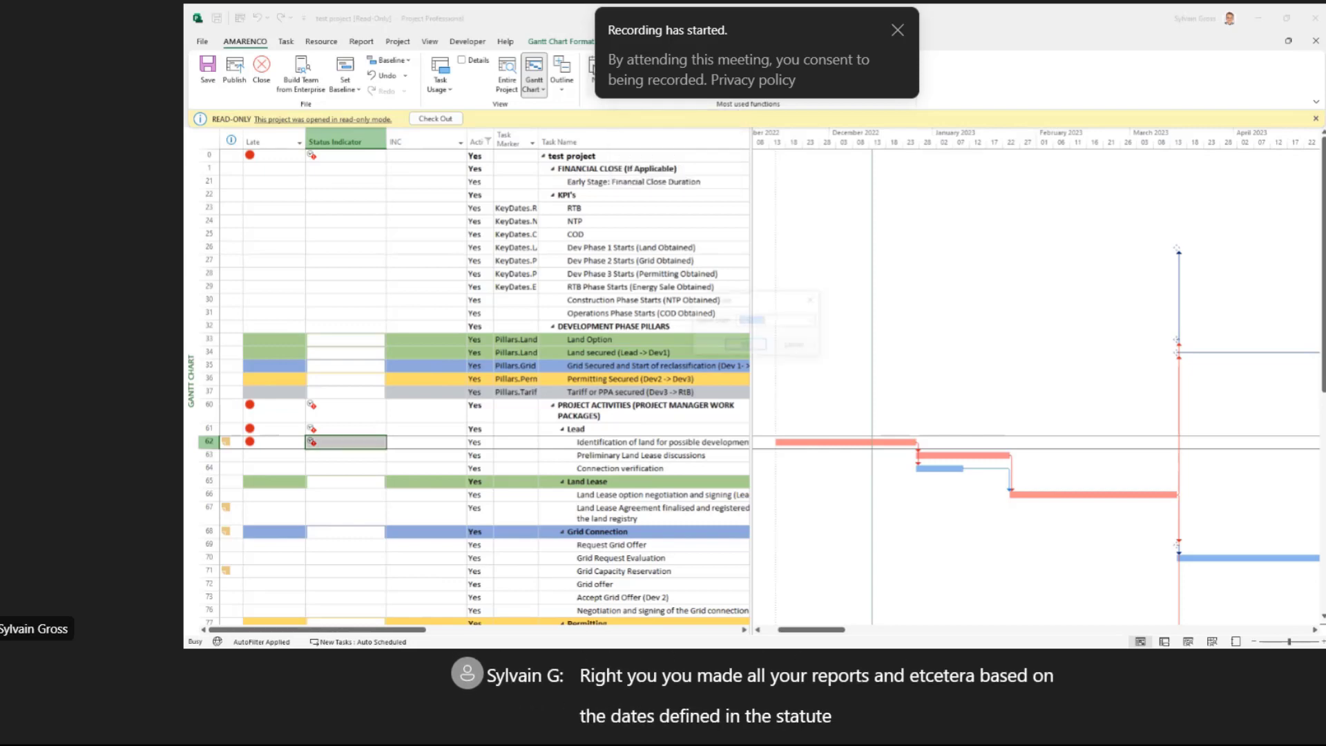
left_click(813, 320)
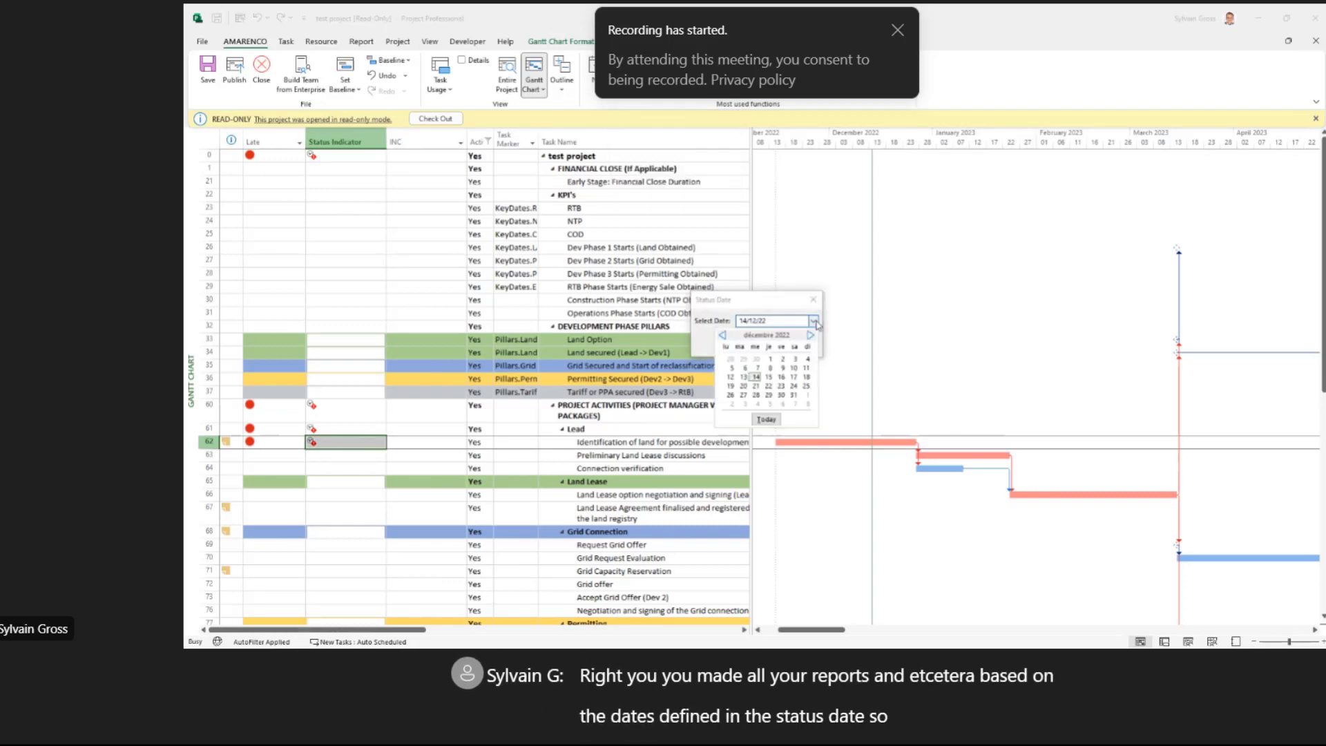
left_click(783, 378)
left_click(755, 349)
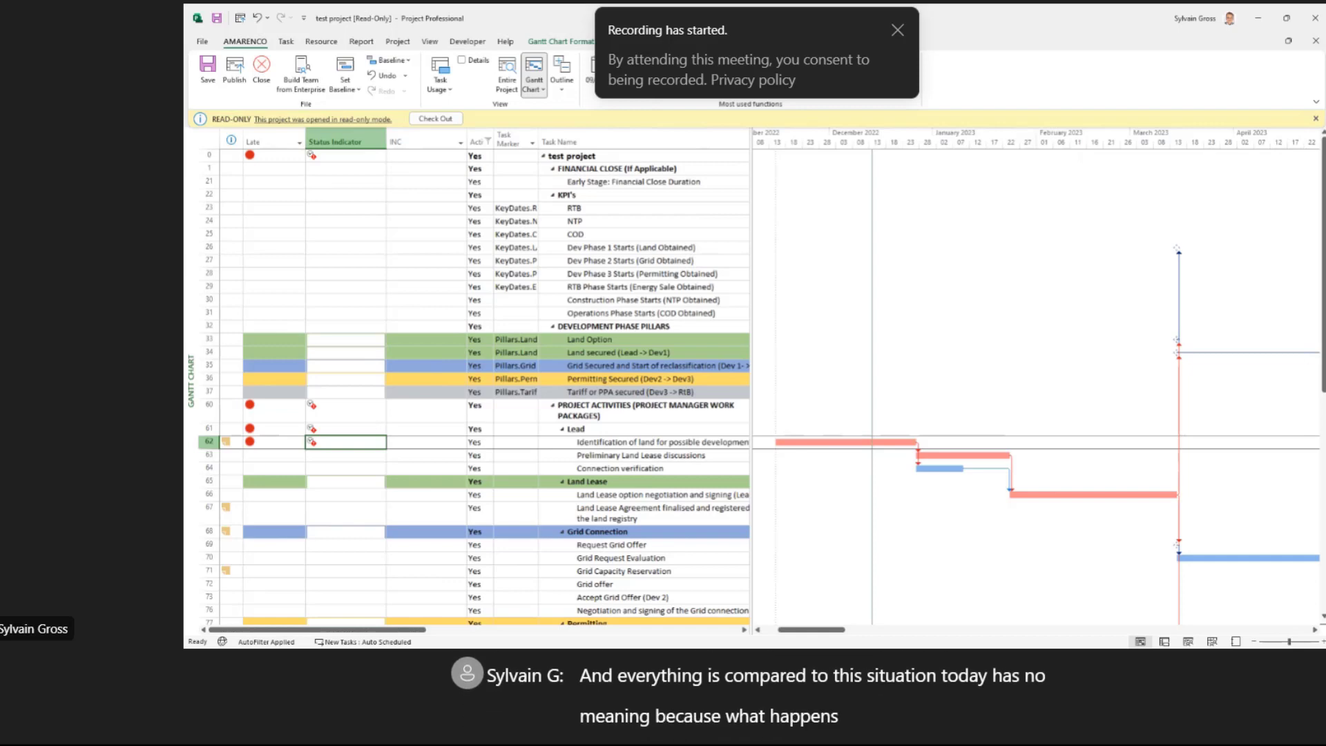
Step: Examine the status indicators of the project activities summary, the Lead summary and the land identification task
left_click_drag(625, 234, 633, 558)
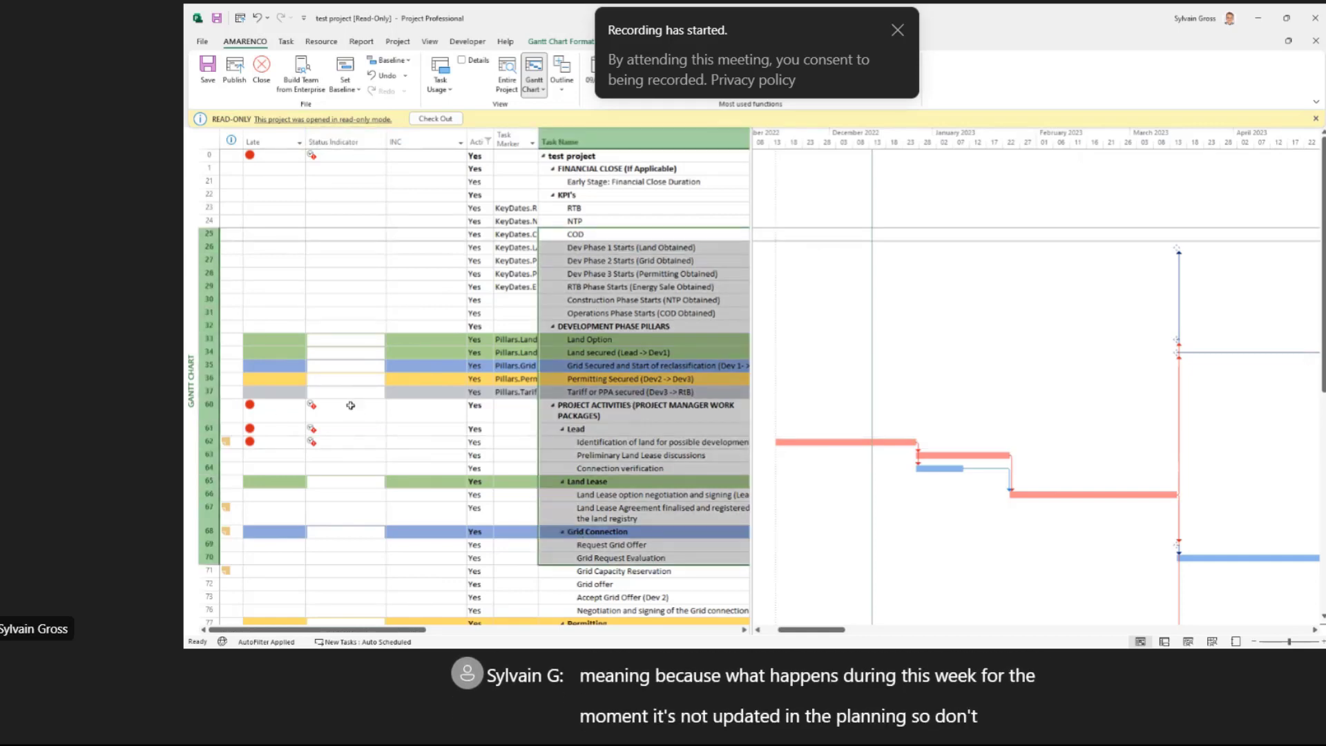
left_click_drag(353, 409, 354, 445)
mouse_move(354, 446)
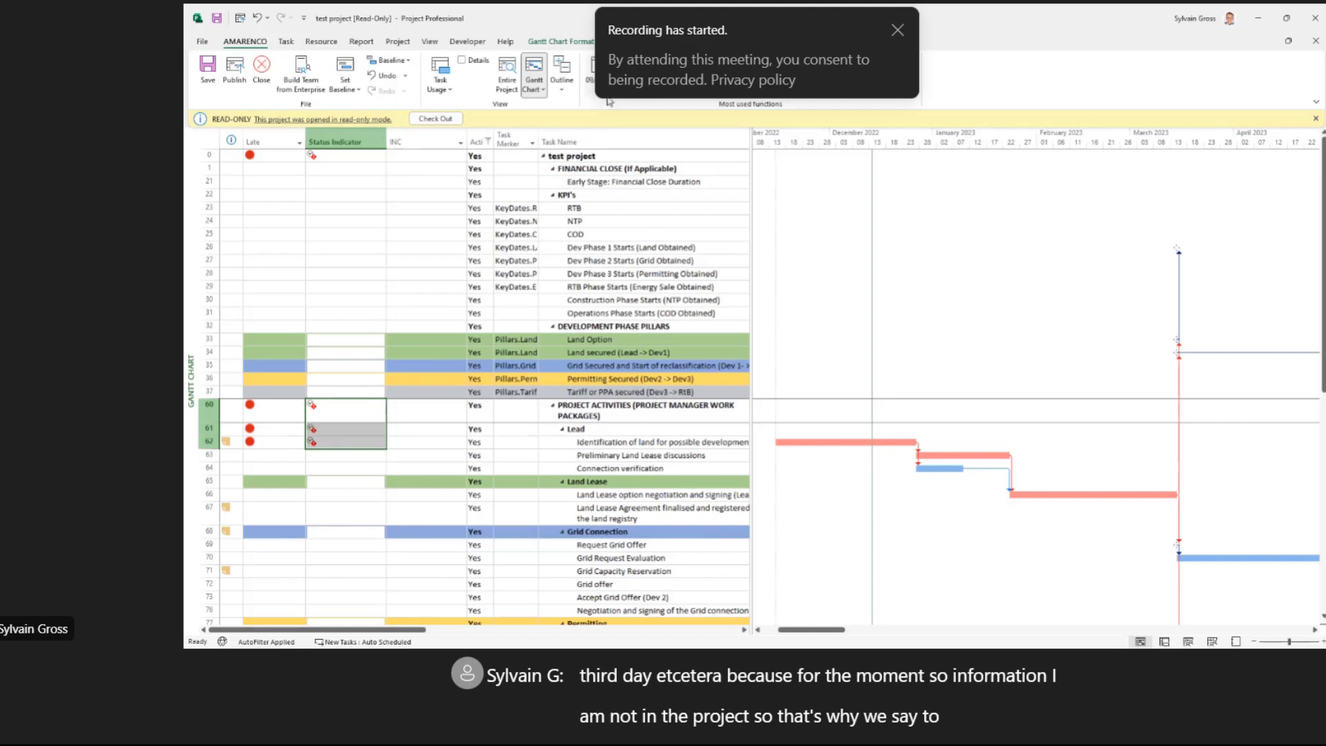
Step: Set the project status date to 02/12/2022
left_click(592, 69)
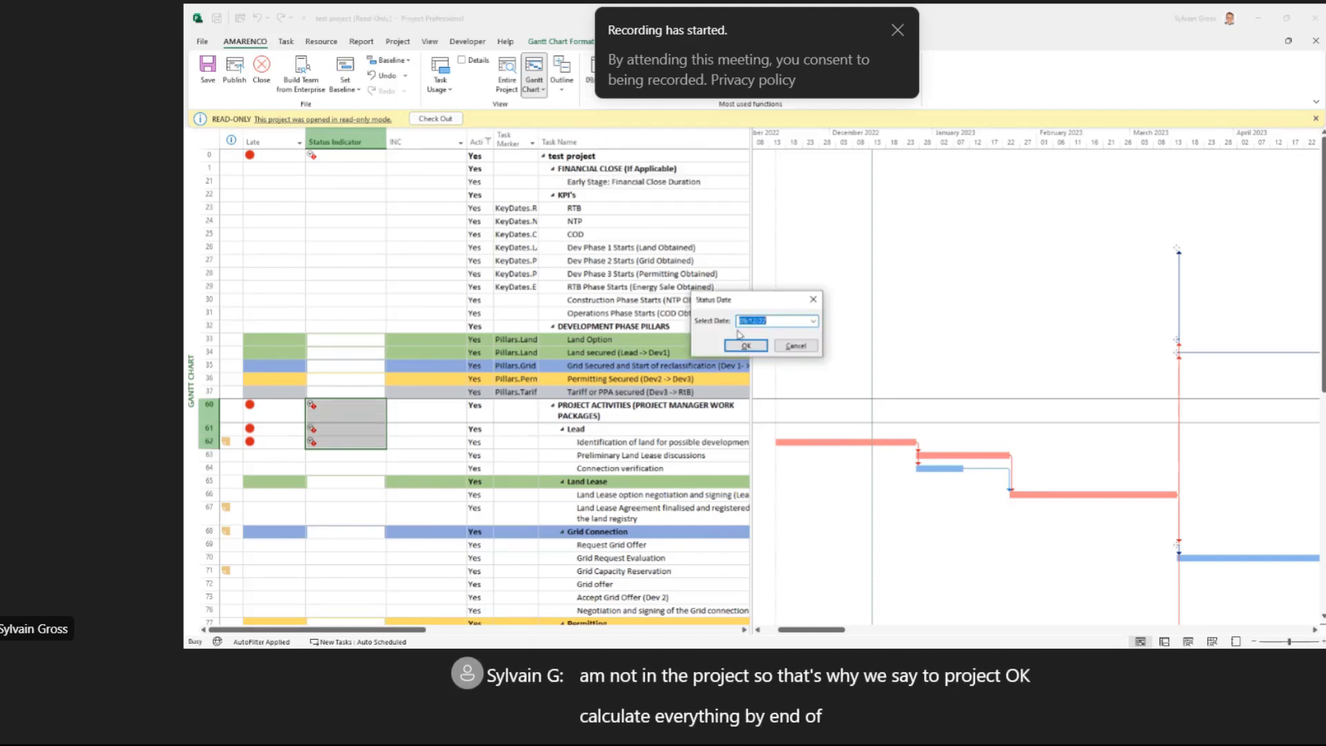
left_click(813, 320)
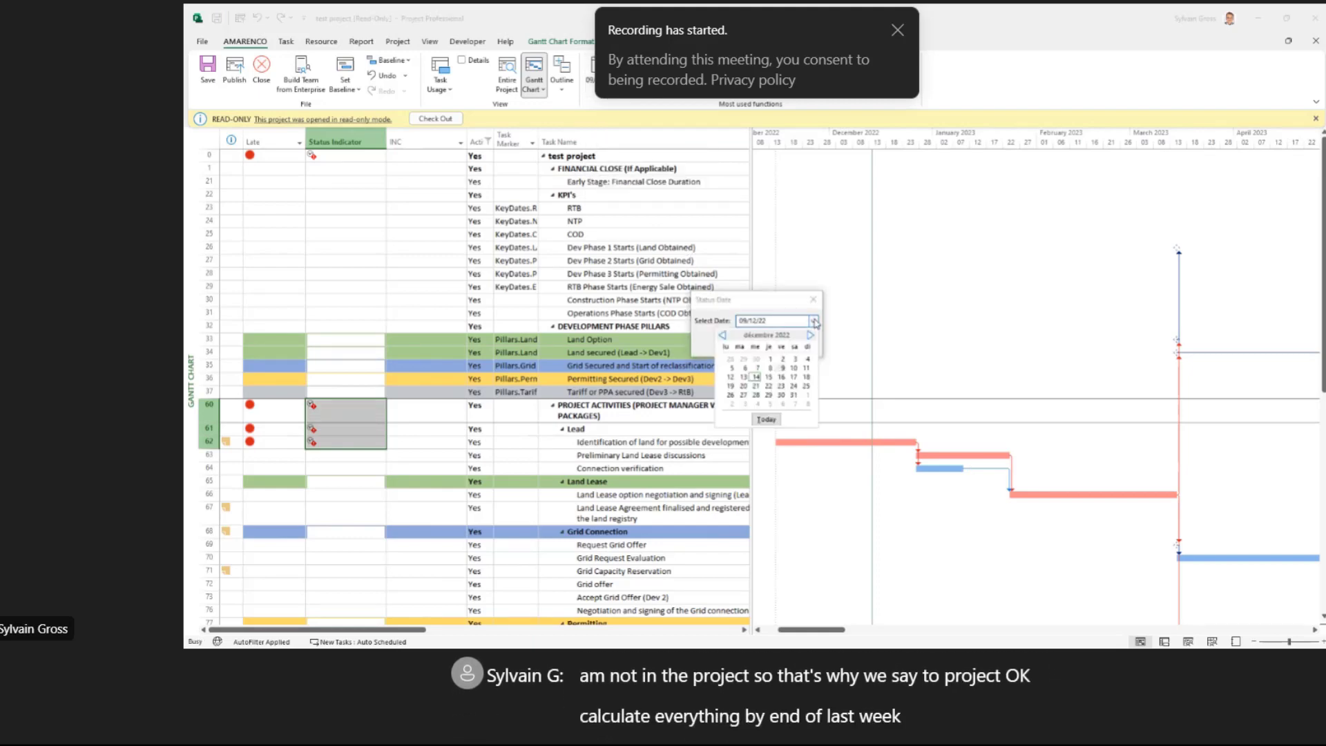
left_click(782, 359)
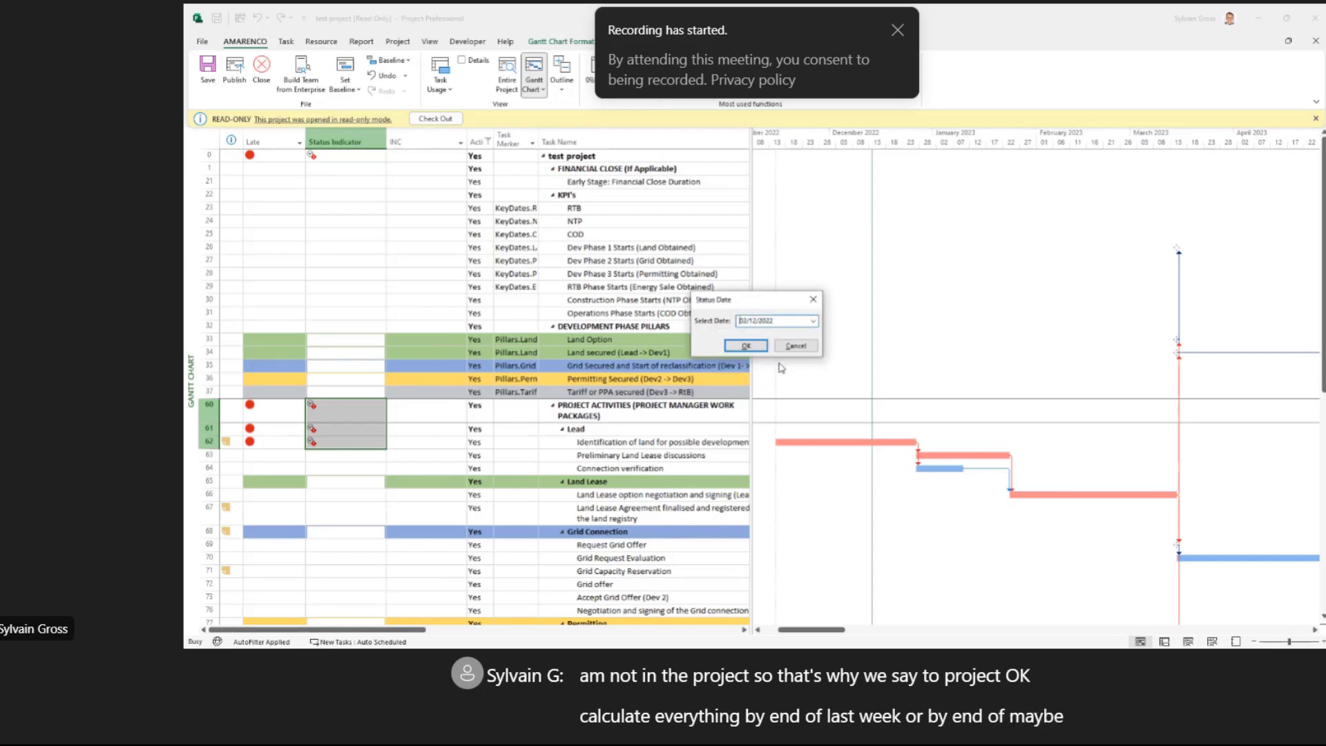
left_click(746, 346)
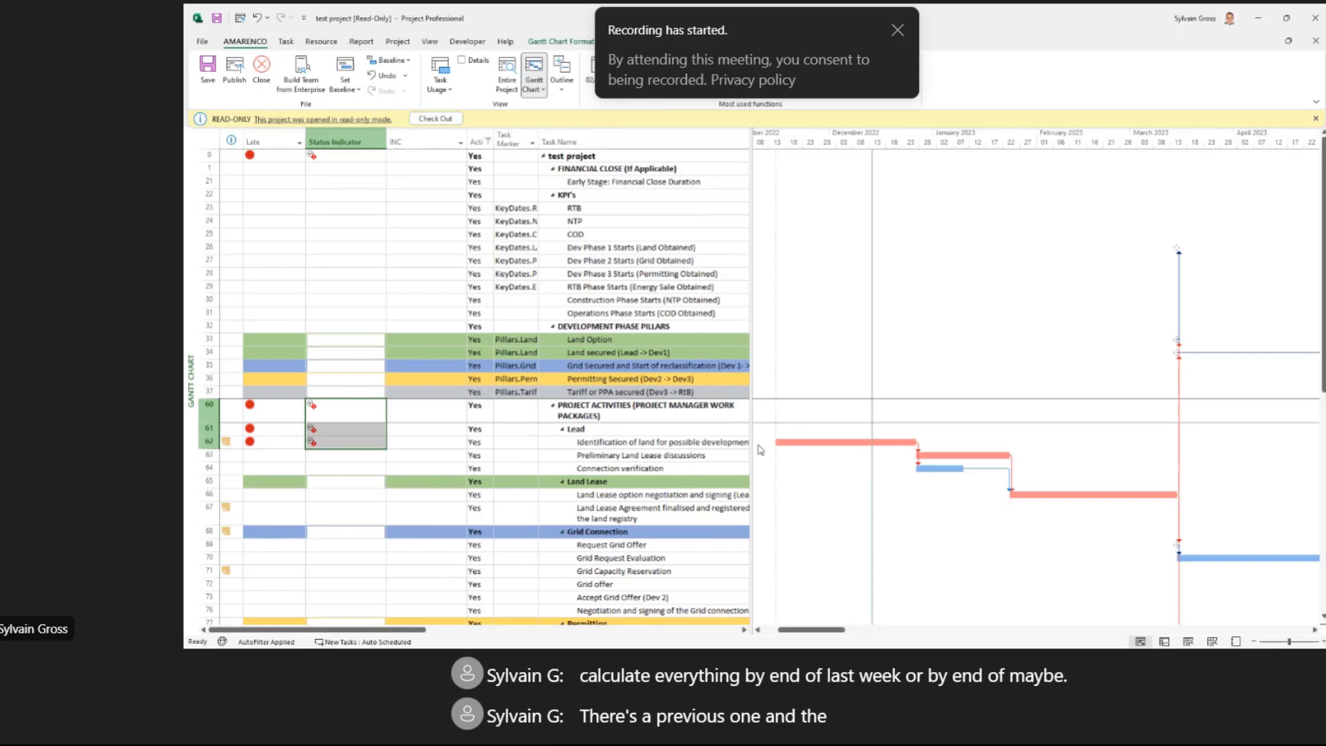
Step: Widen the task table to expose the date and predecessor columns, and select the land identification task's start date
left_click_drag(748, 455, 997, 456)
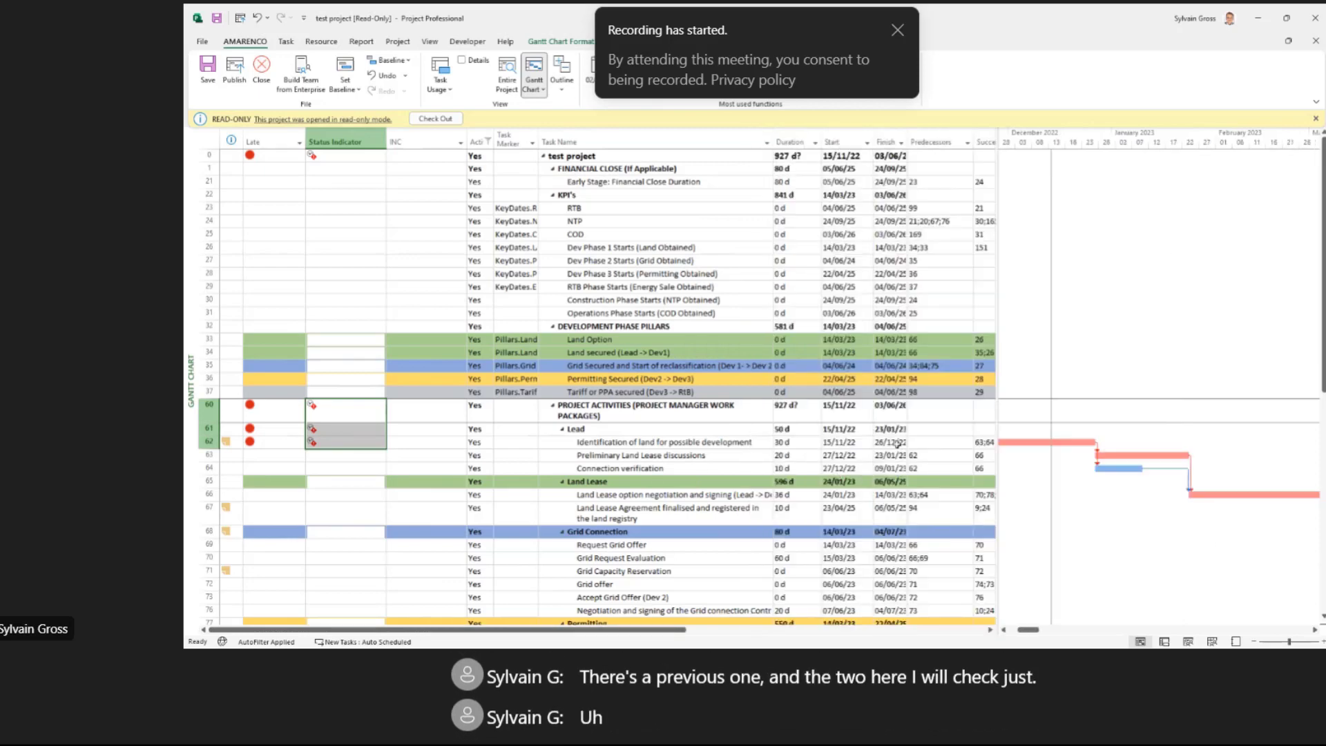
left_click(836, 442)
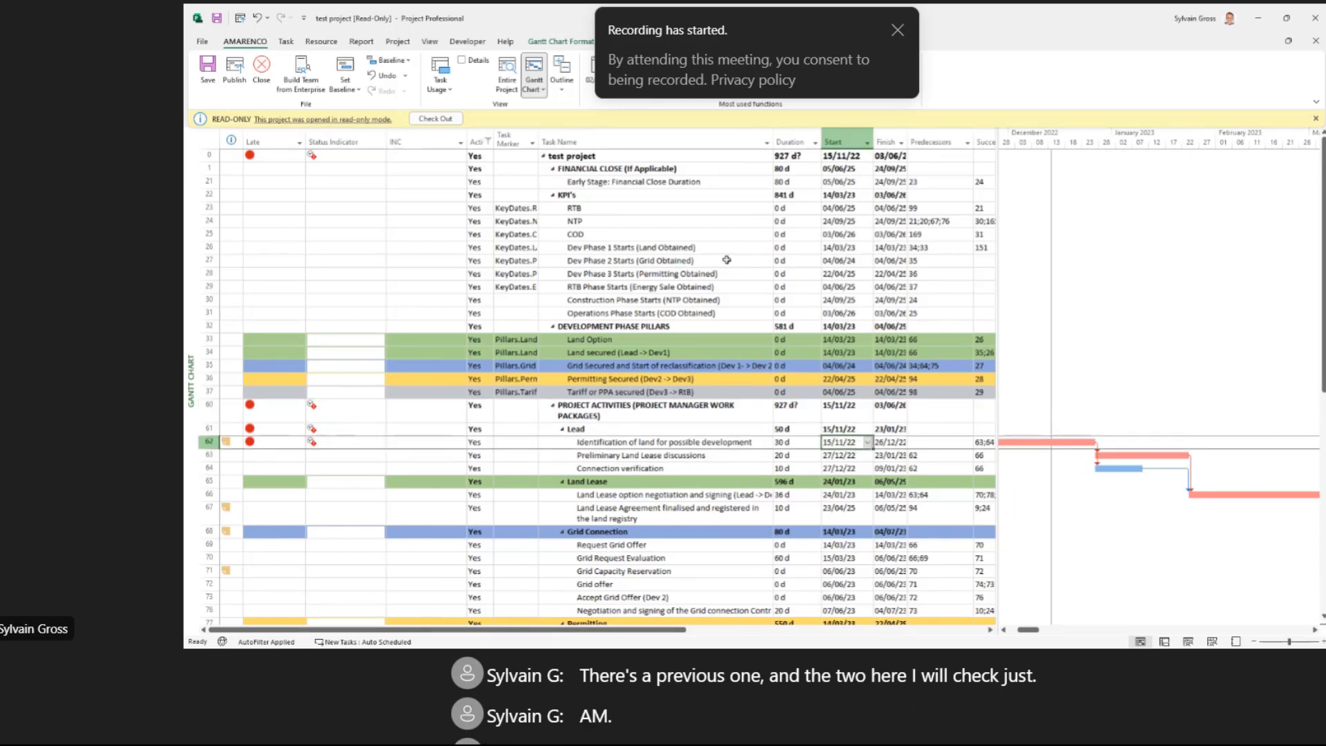
Step: Set the project status date to 09/11/2022, before the land identification task's start
left_click(593, 70)
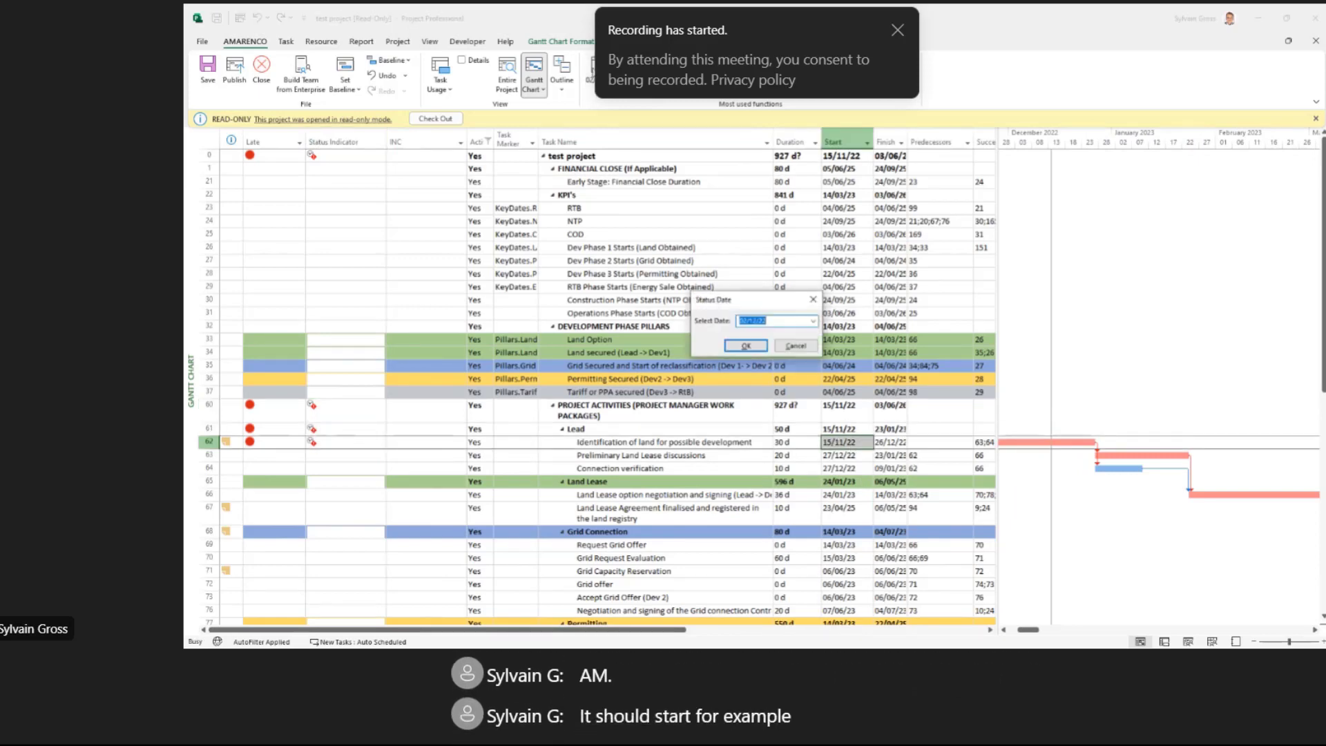
left_click(813, 320)
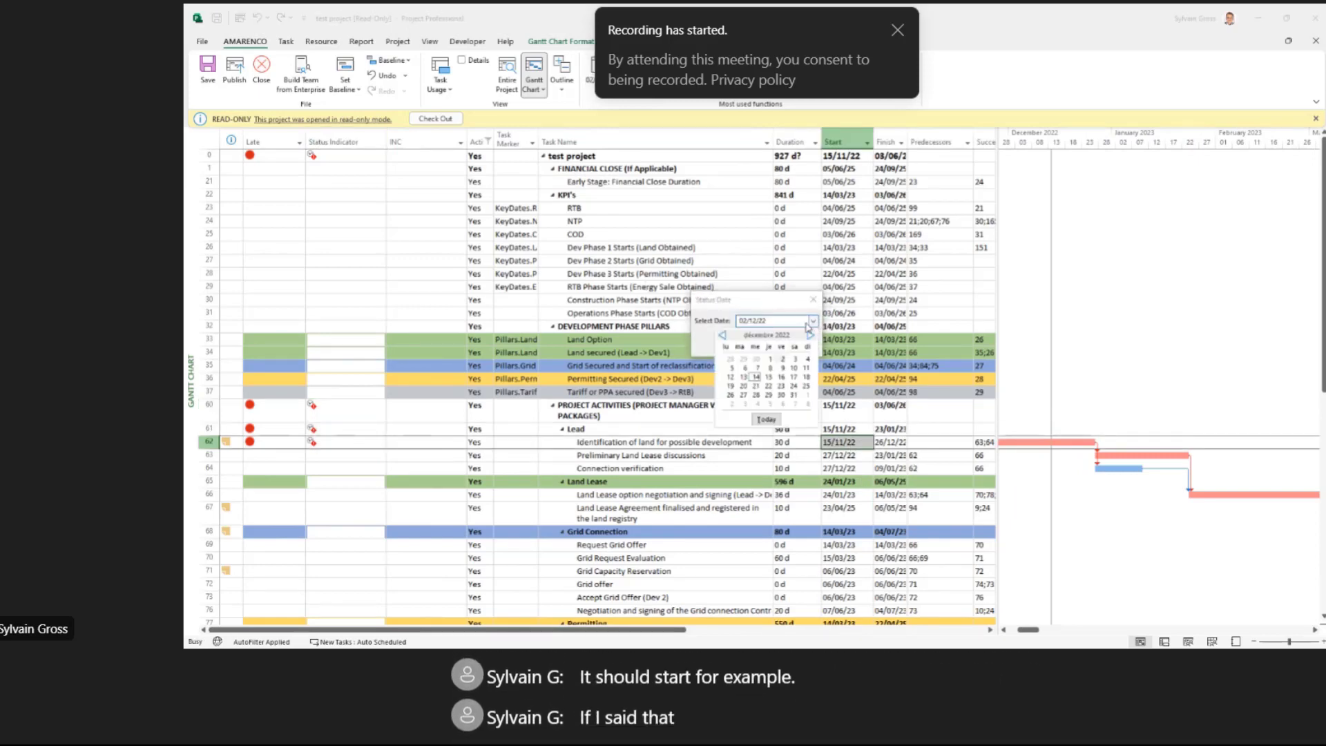
left_click(724, 336)
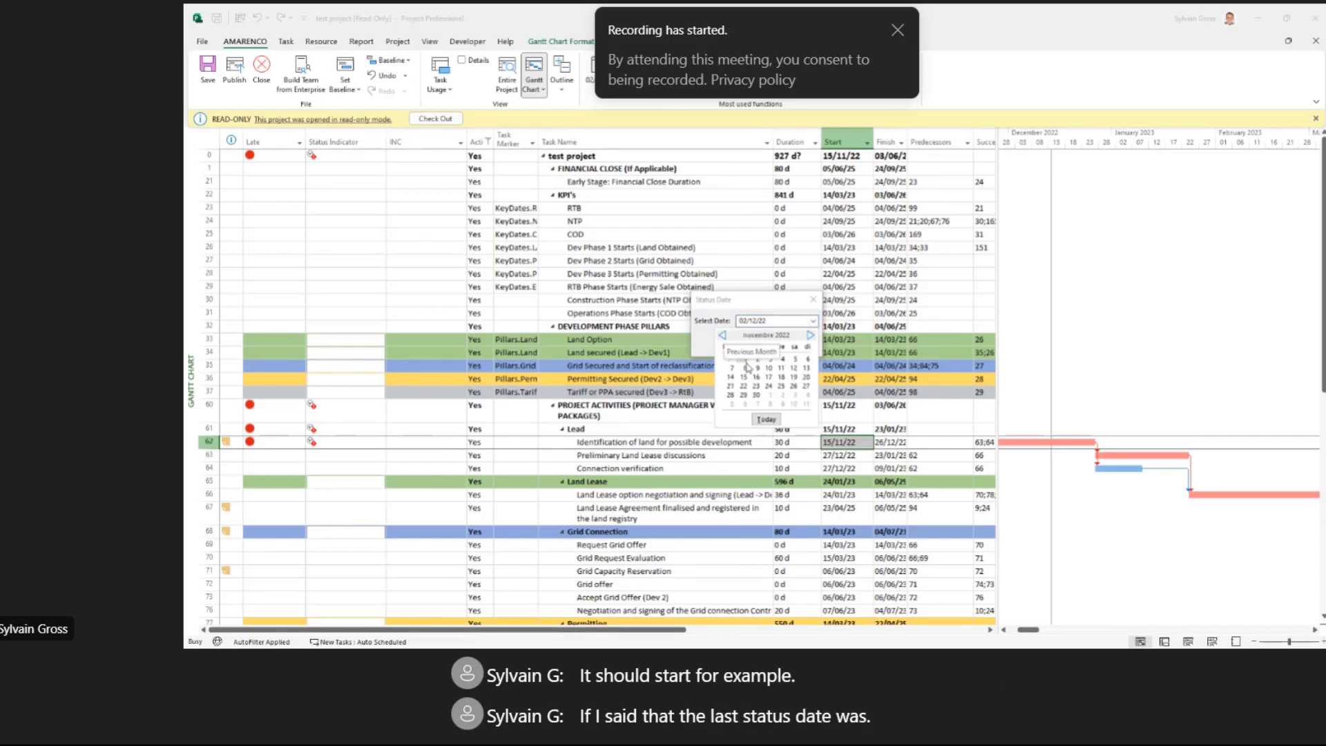
left_click(756, 367)
left_click(746, 346)
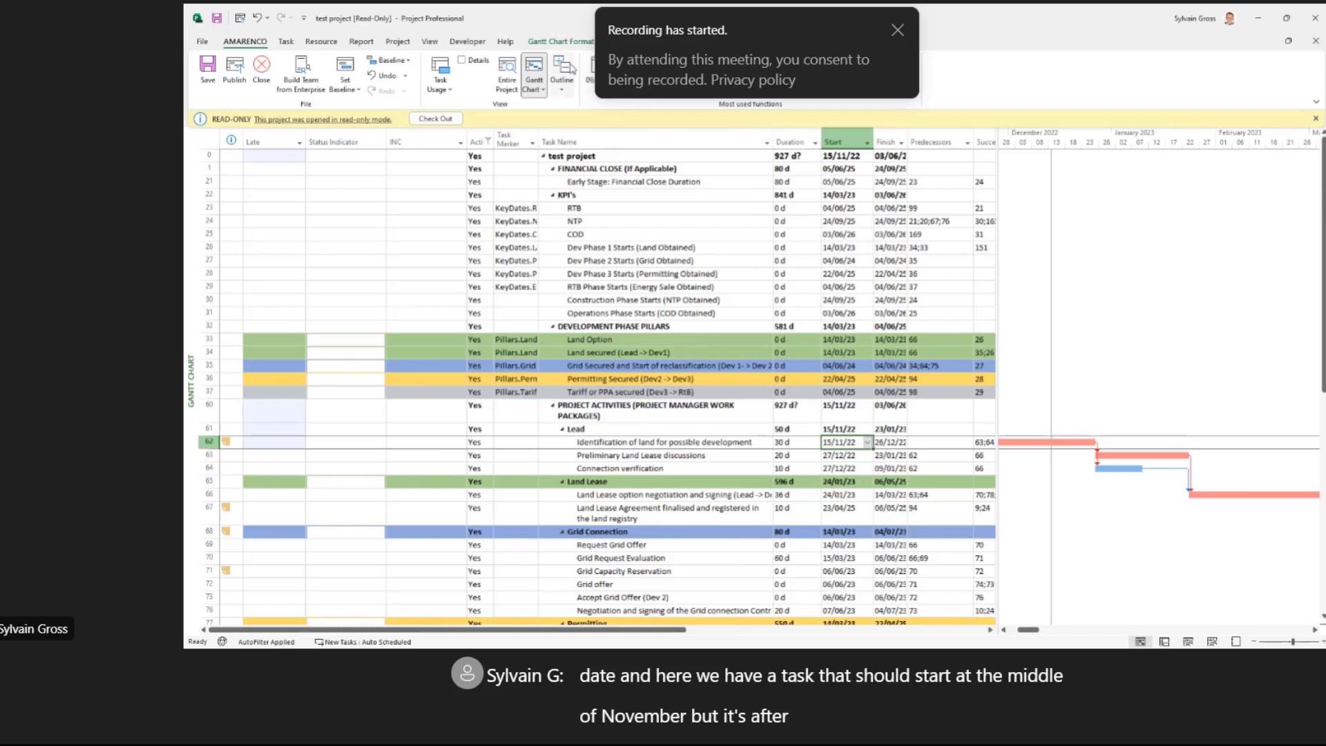
Step: Compare the land identification task's start and finish dates with its Late and Status Indicator cells
left_click(649, 443)
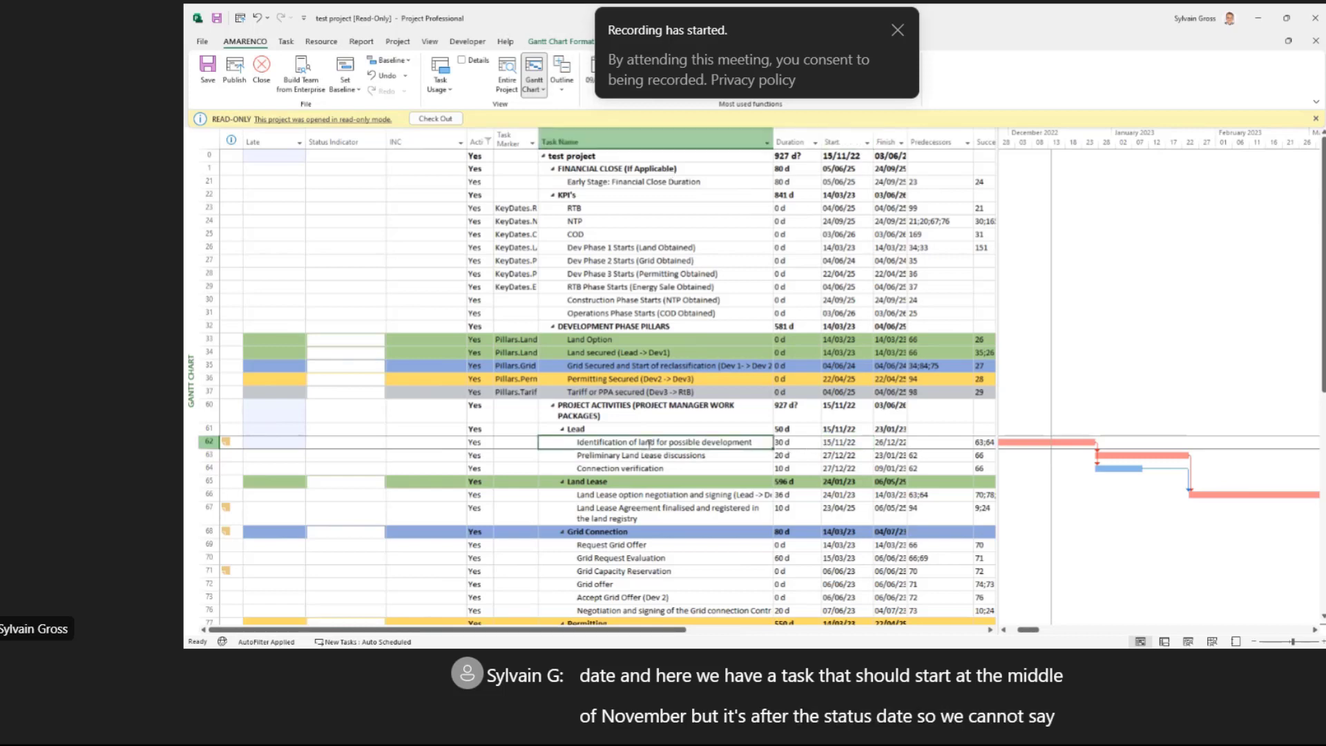
left_click(835, 443)
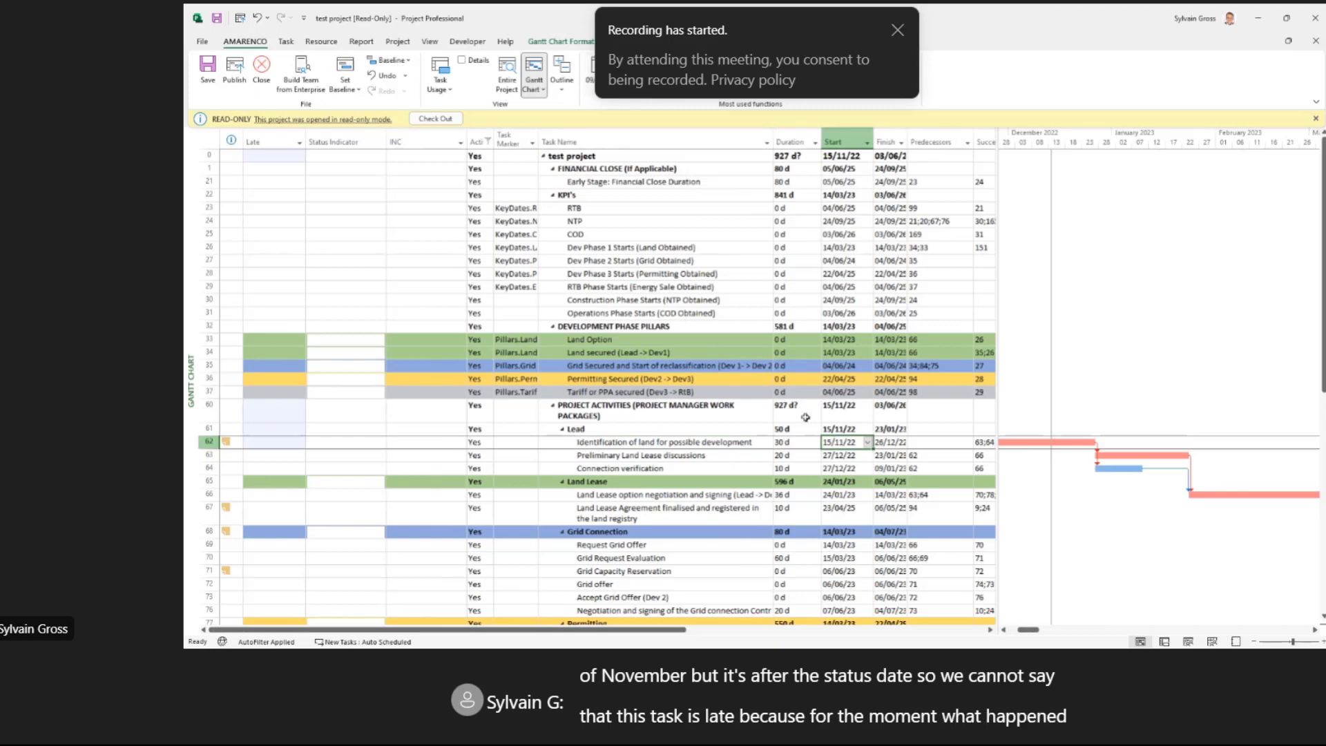
left_click(884, 442)
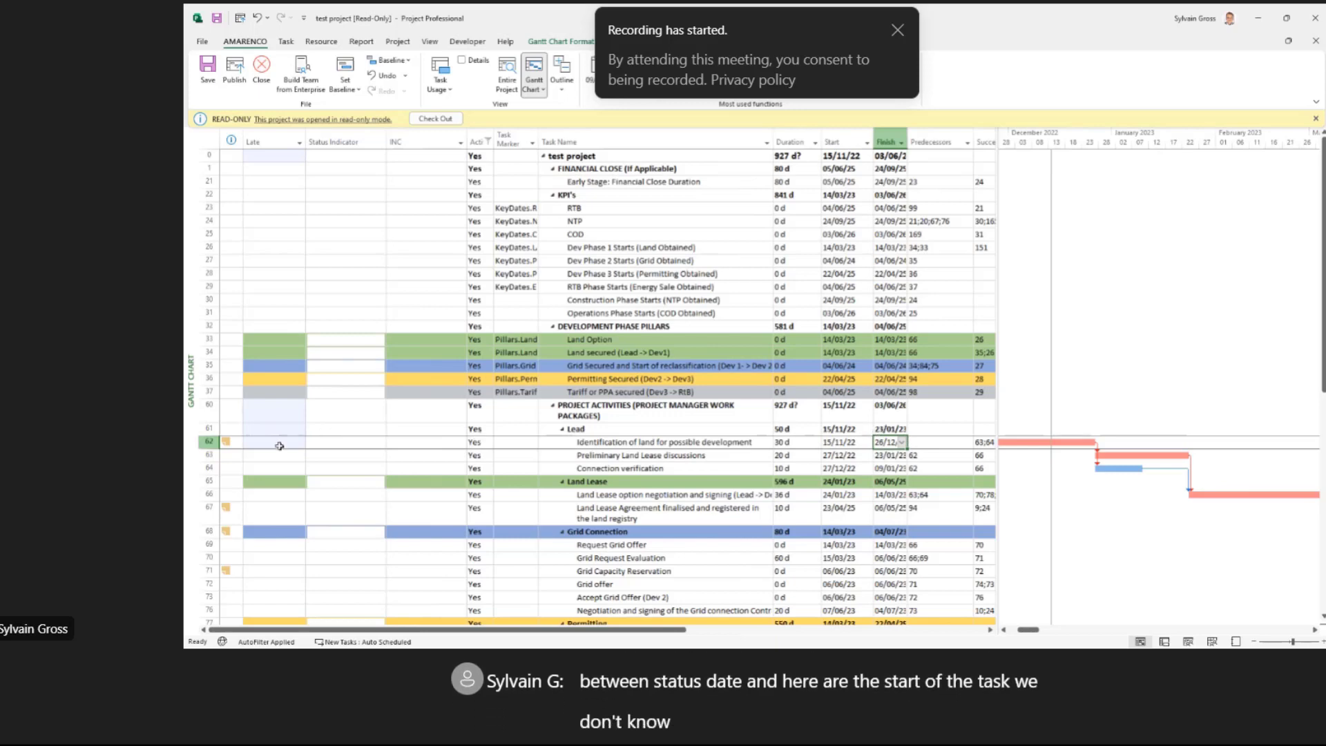
left_click(335, 443)
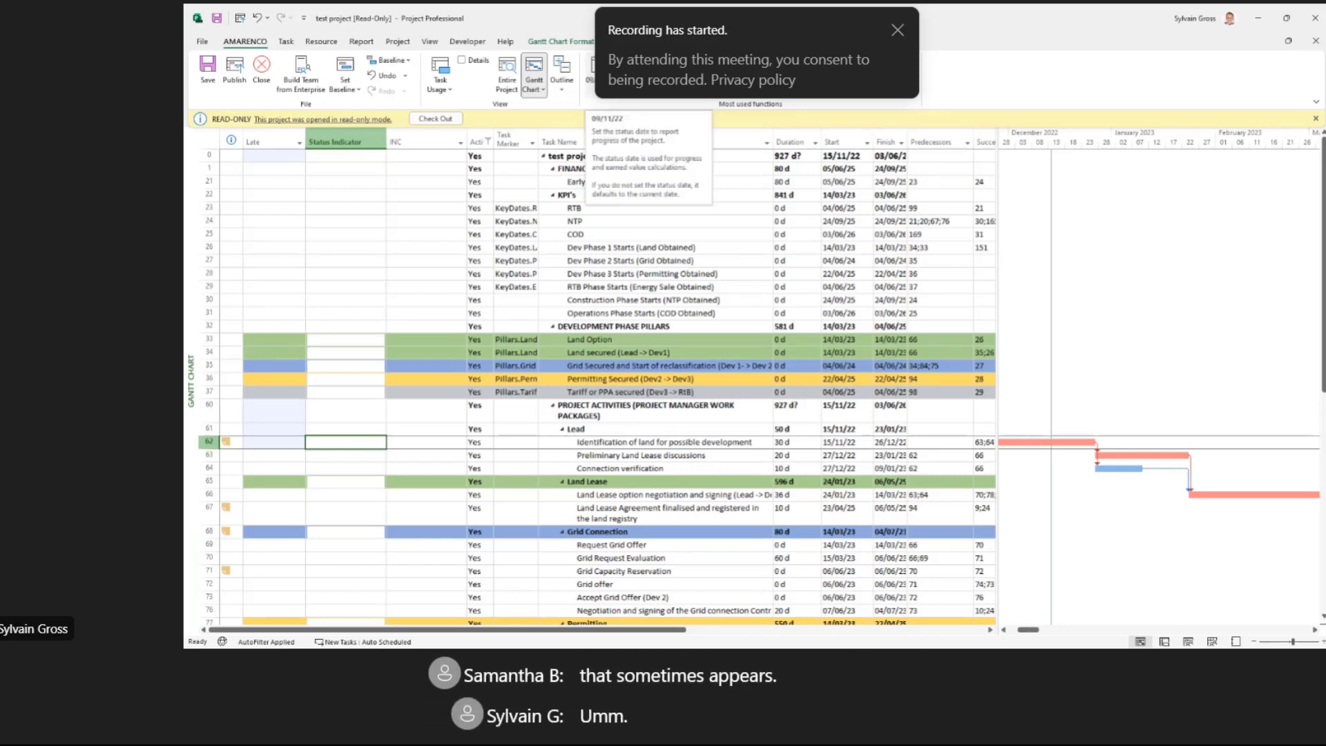
Step: Set the project status date to 30/12/2022
left_click(598, 73)
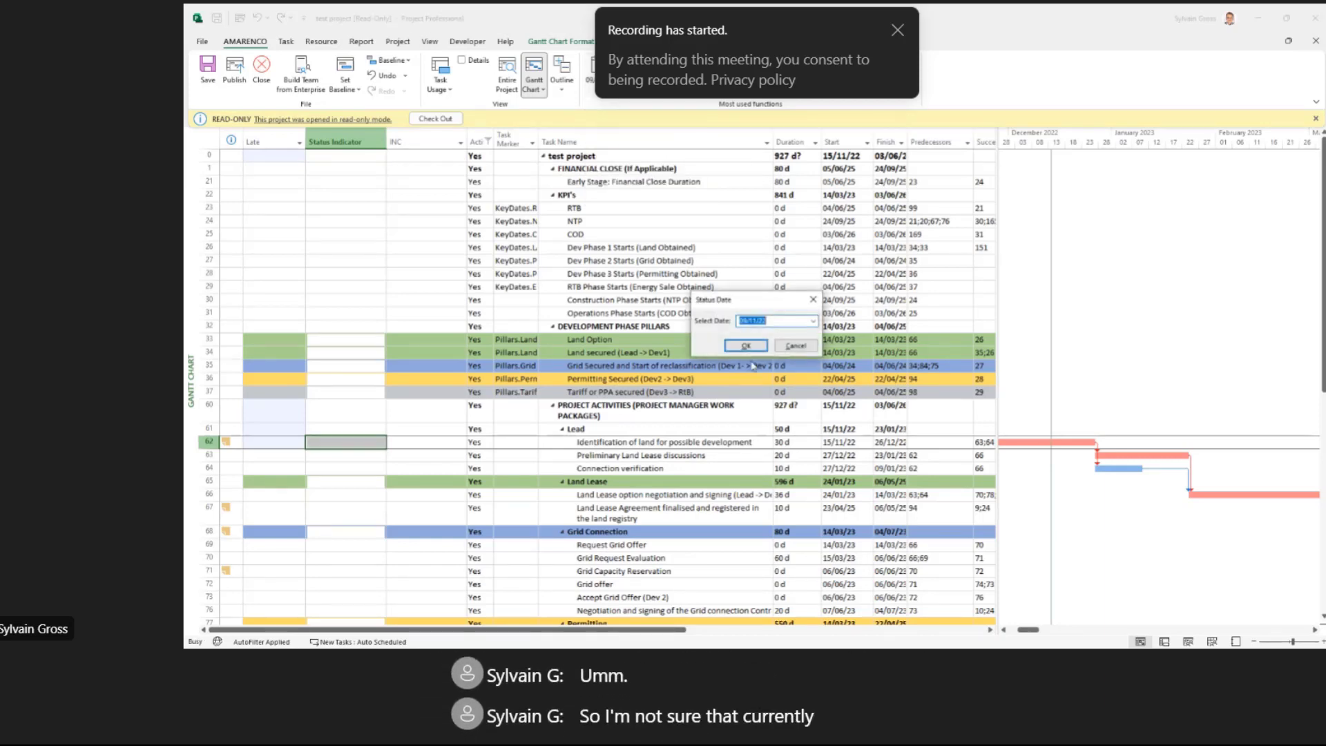
left_click(813, 322)
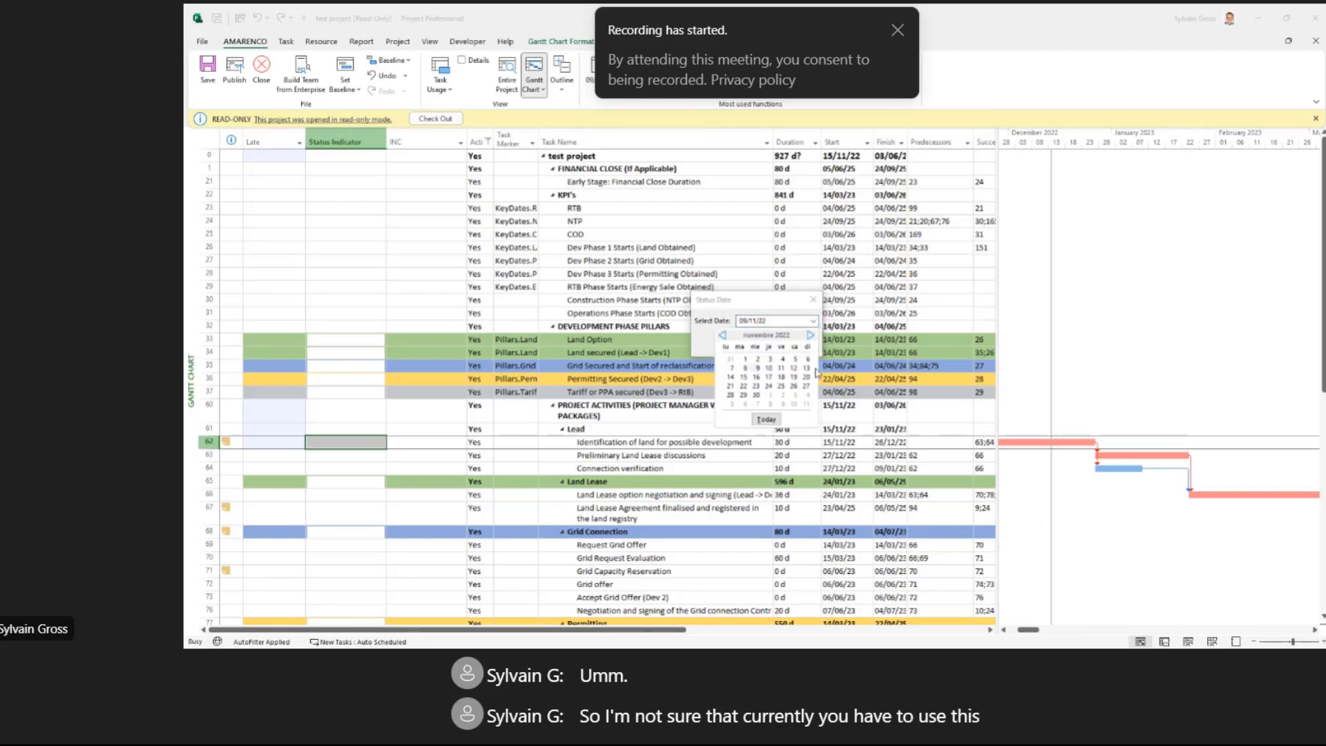
left_click(811, 336)
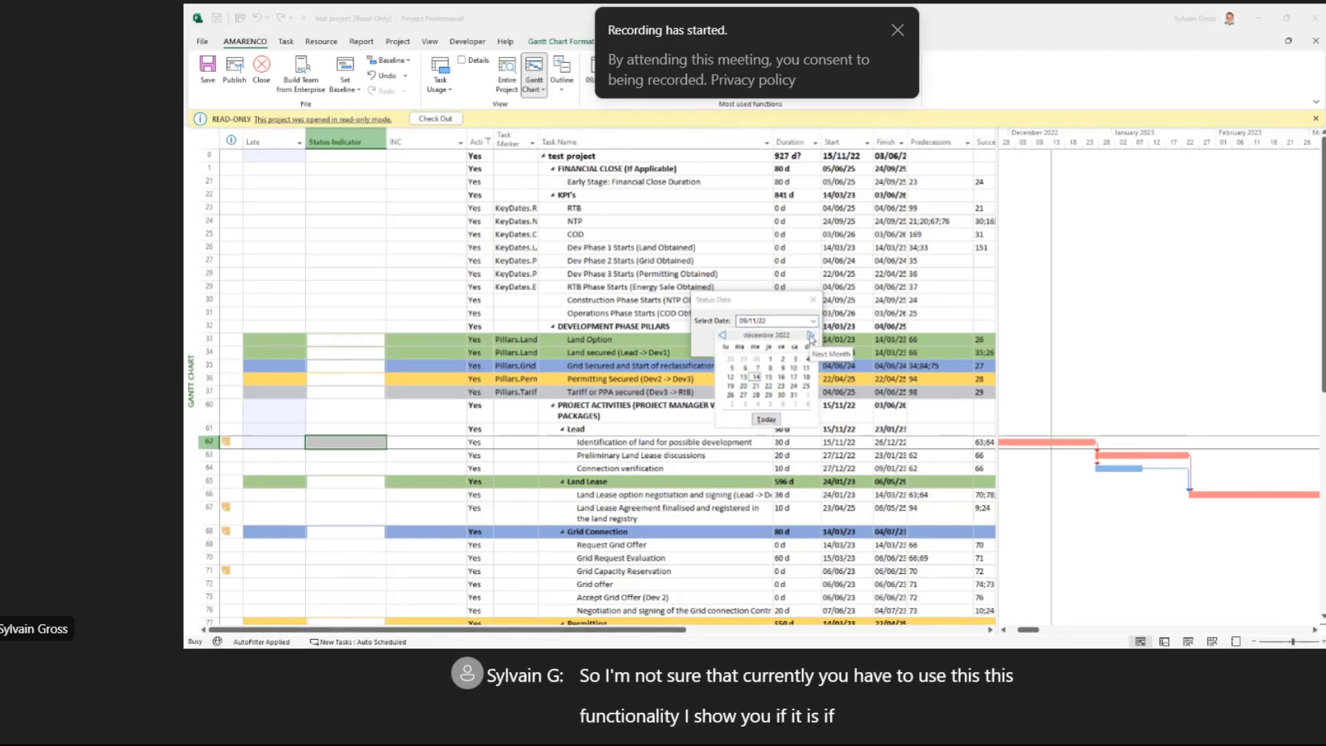
left_click(782, 396)
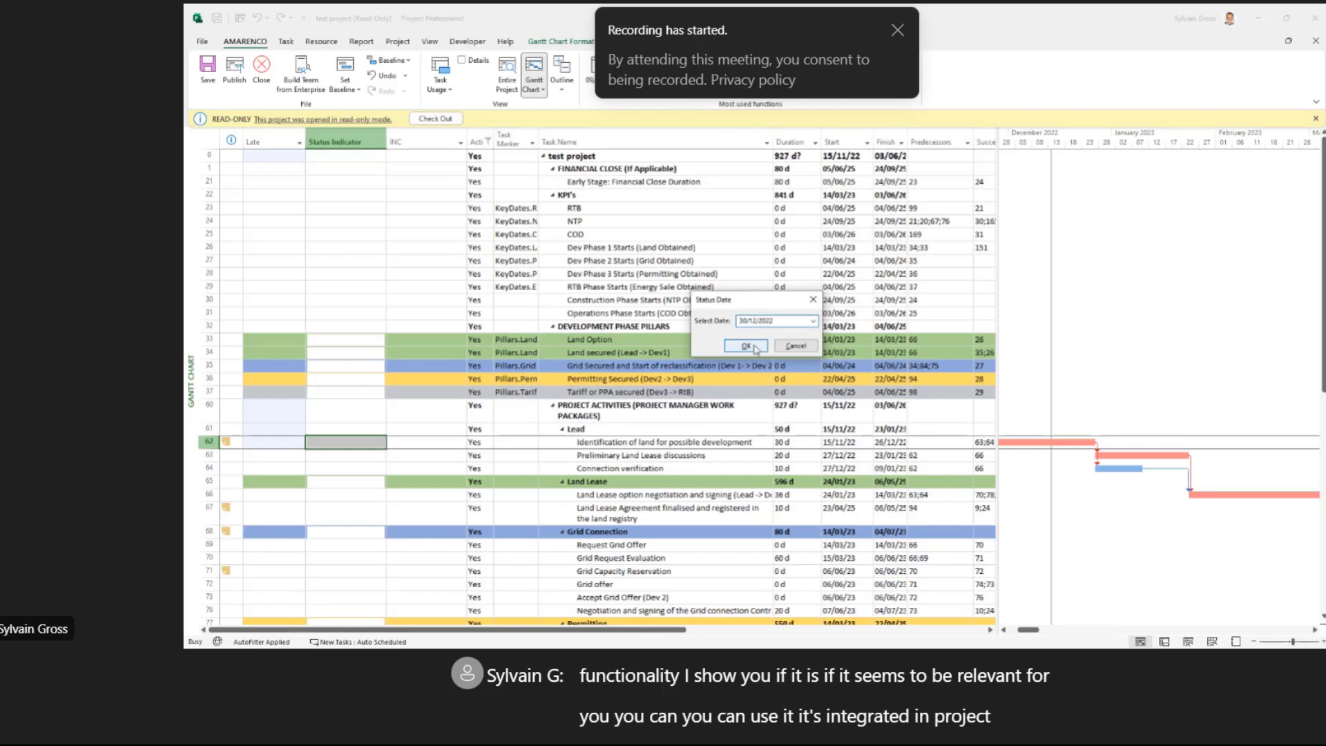
left_click(754, 348)
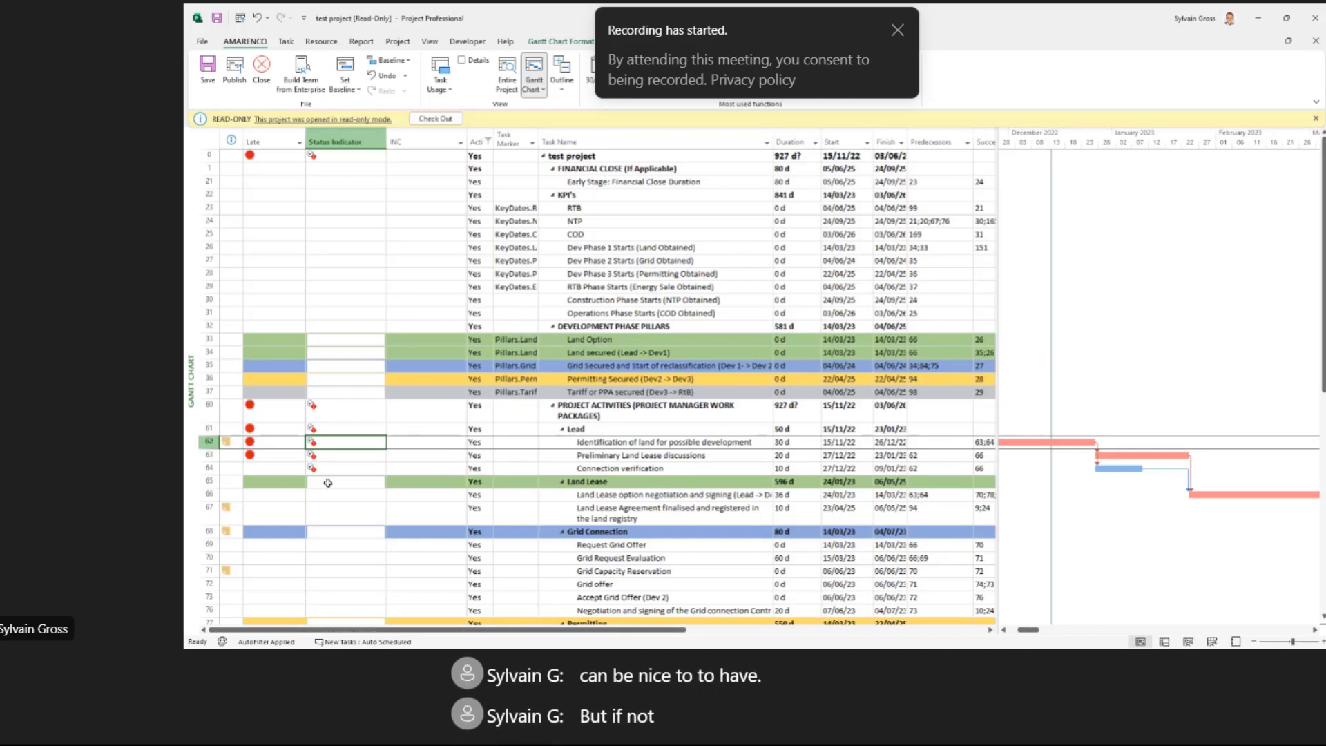
Step: Compare the Connection verification task's status indicator with its start and finish dates
left_click(395, 471)
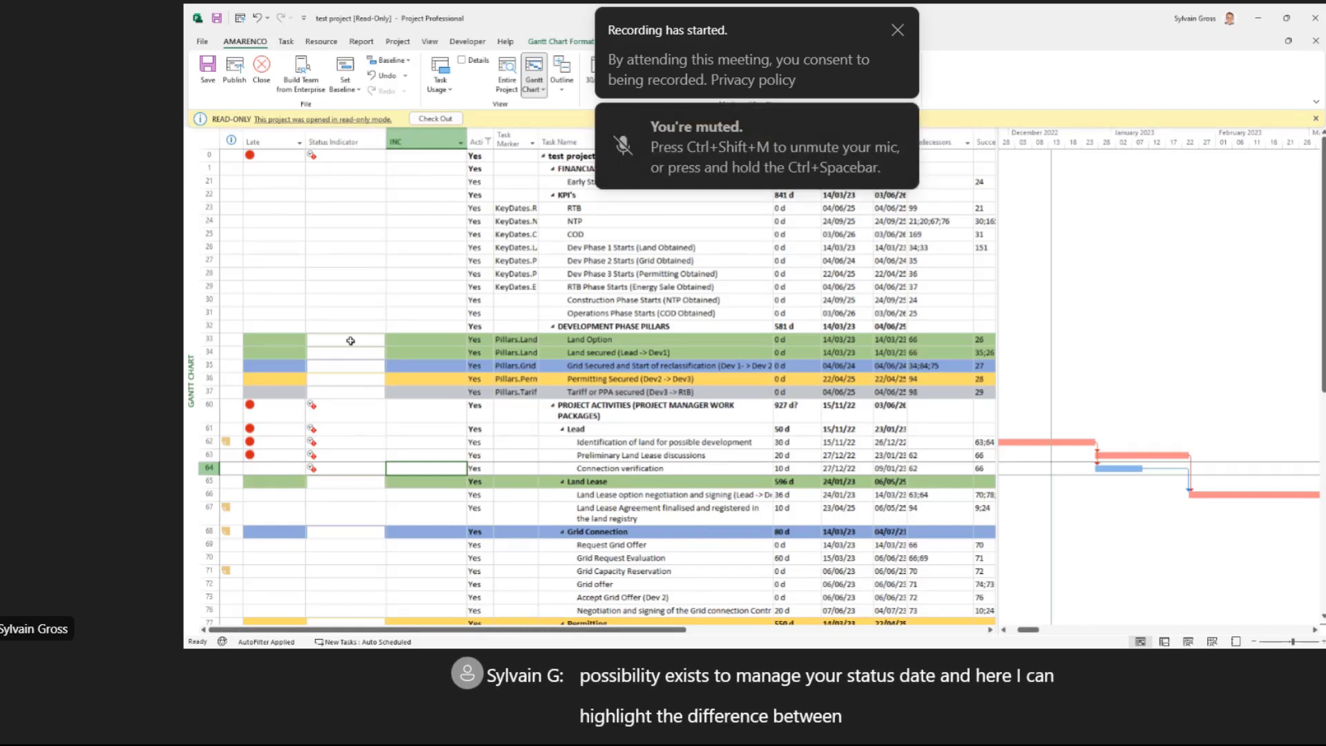
mouse_move(344, 472)
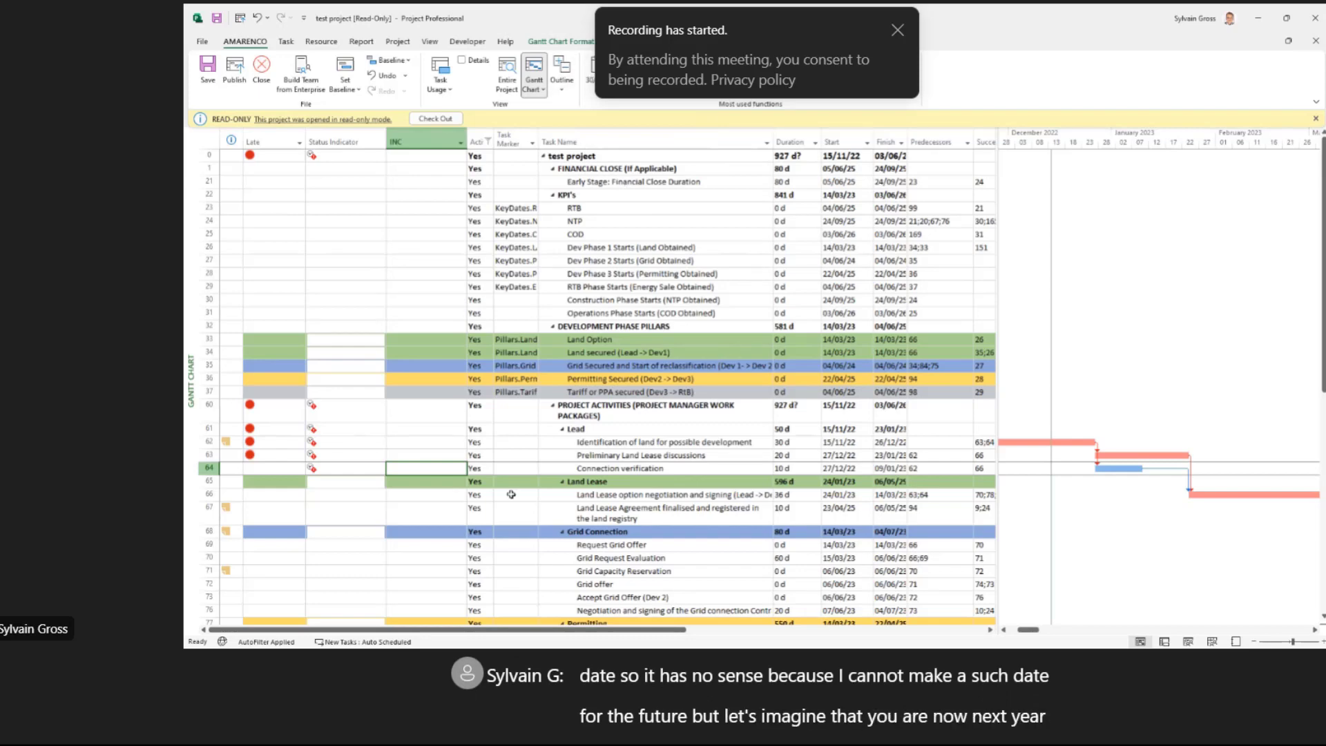
left_click(638, 469)
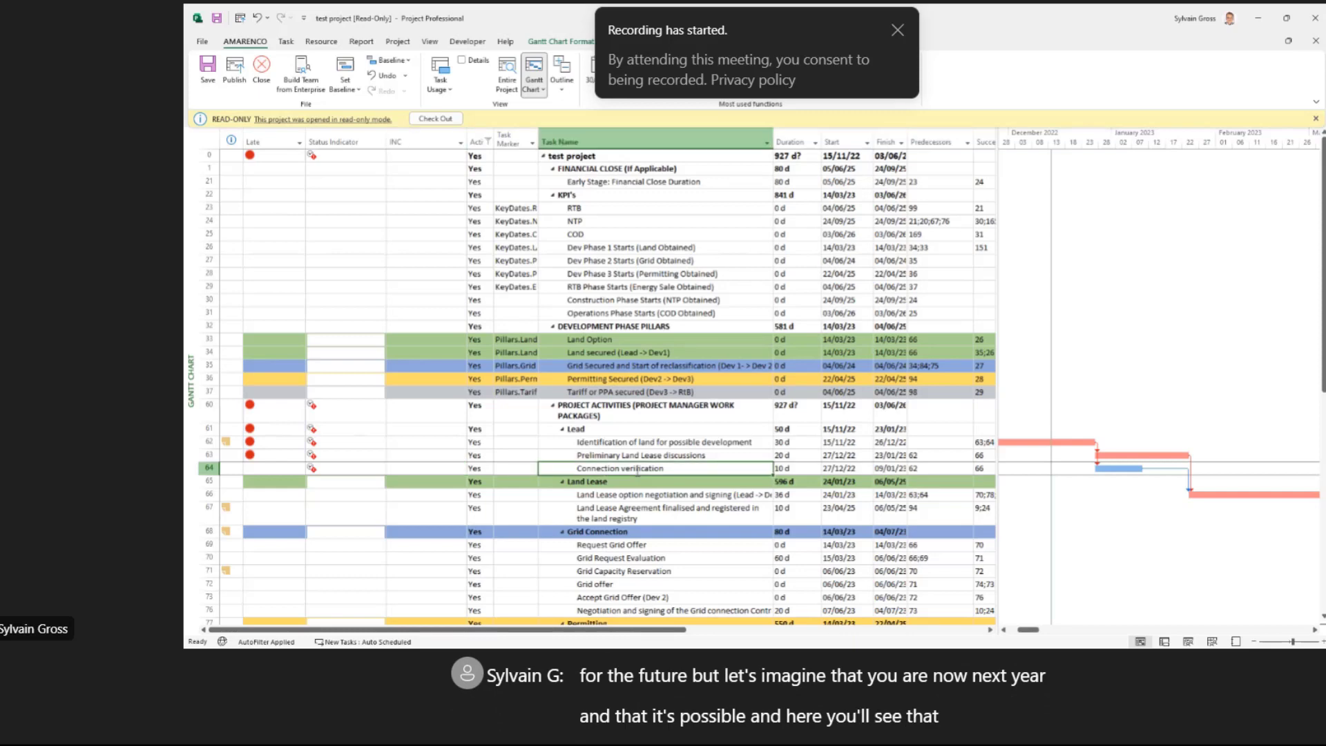
left_click(332, 466)
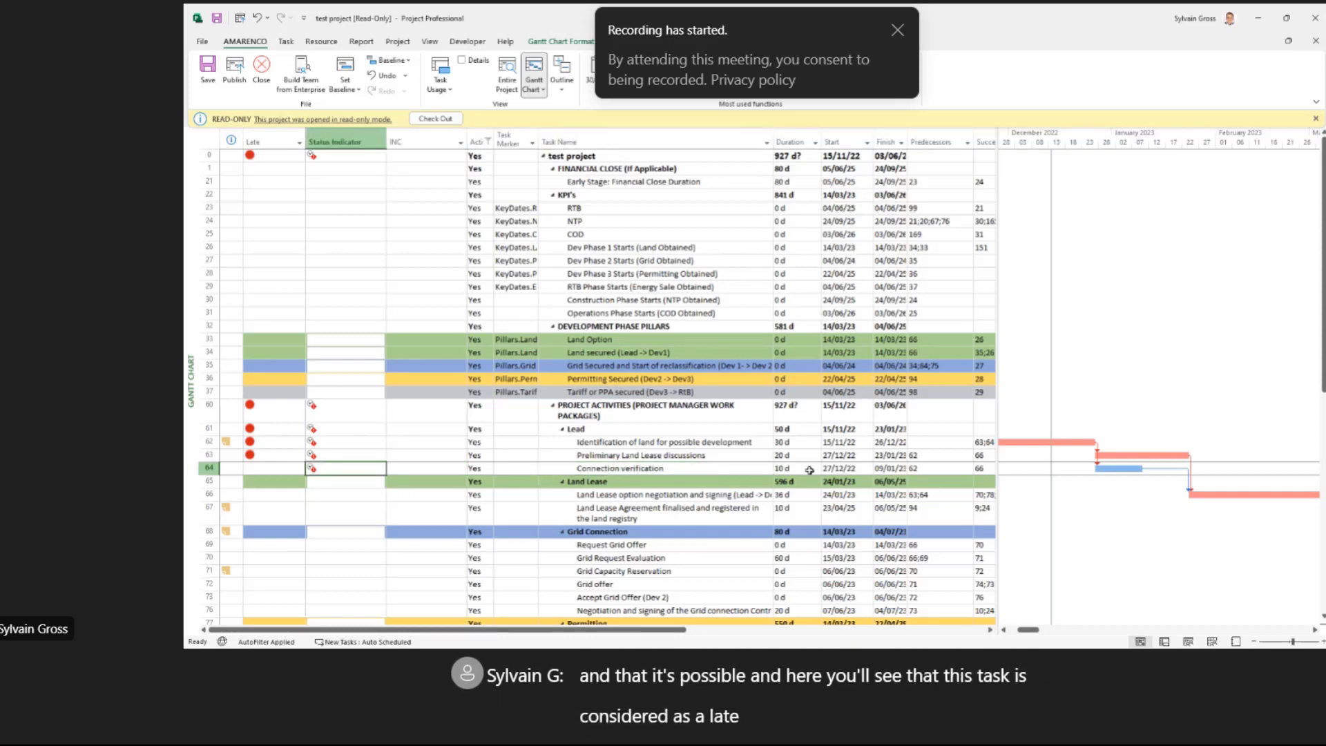
left_click(838, 468)
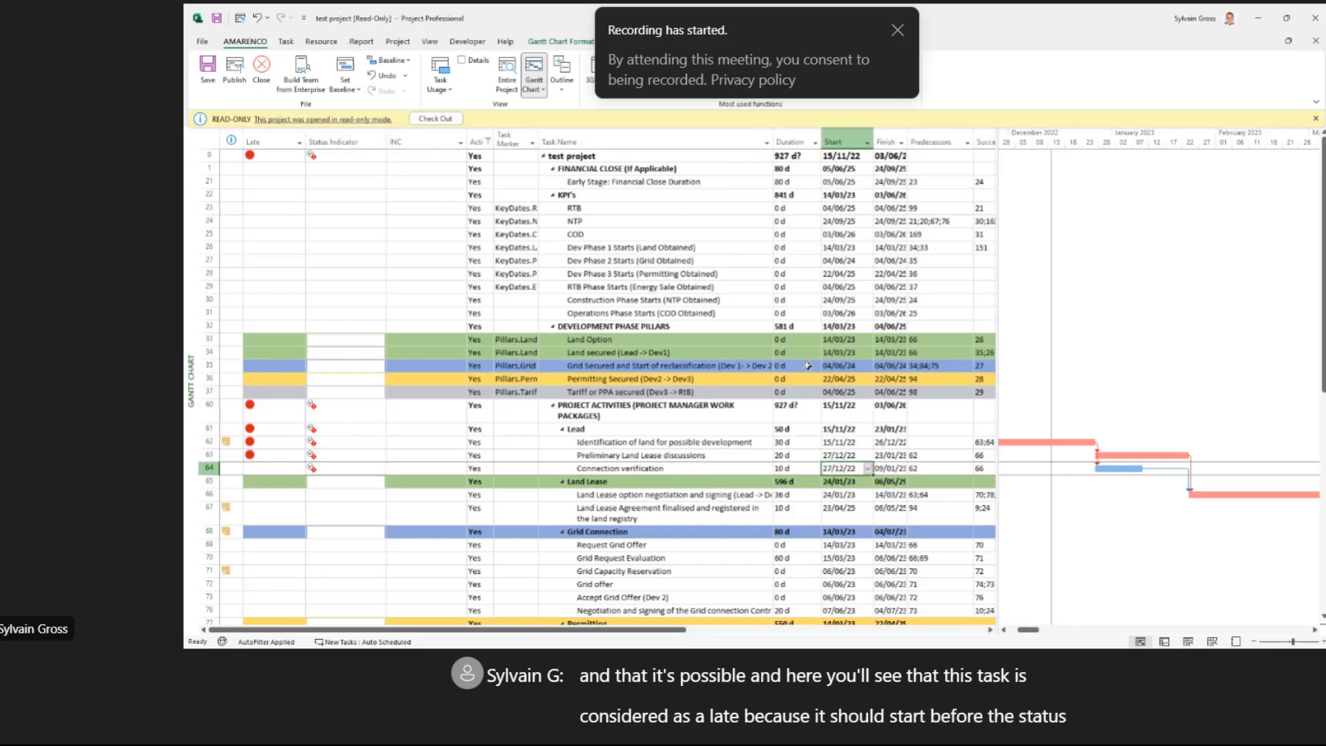
left_click(896, 469)
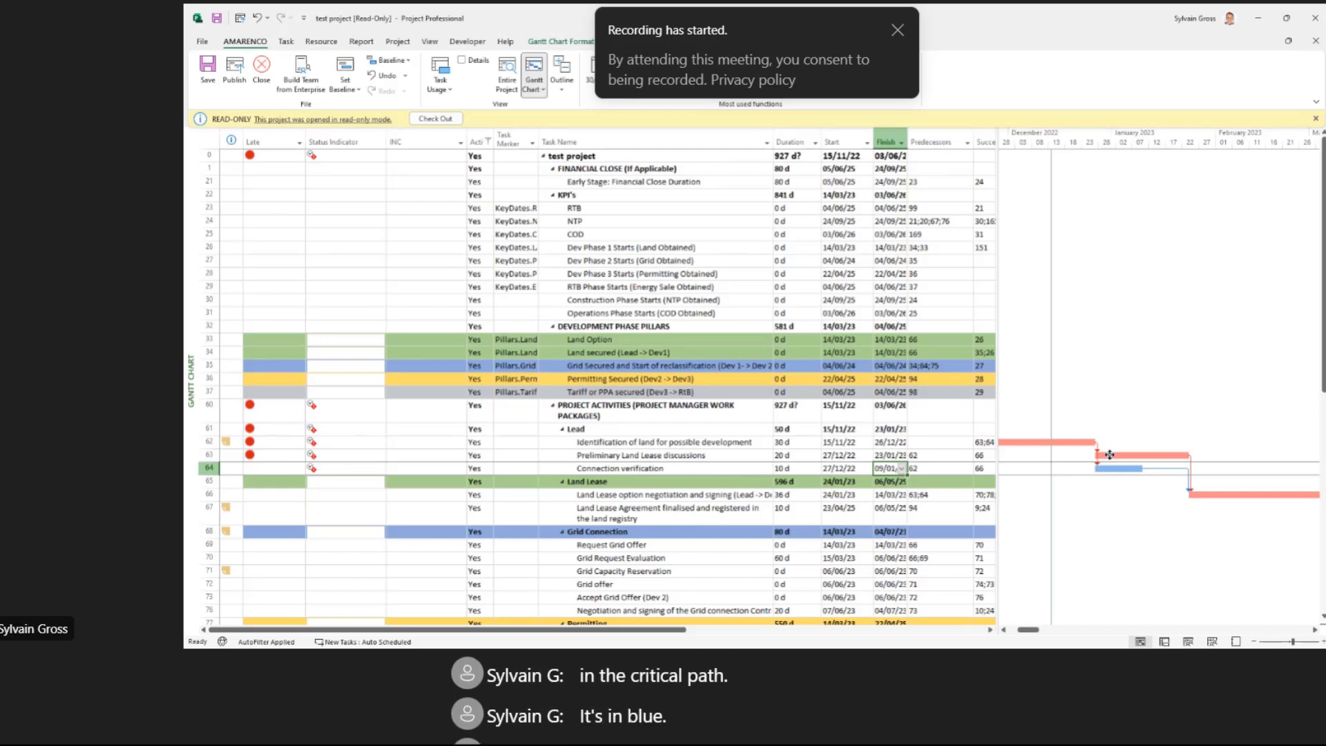
Step: Compare the Late alerts of the Preliminary Land Lease discussions and Connection verification tasks
left_click(263, 453)
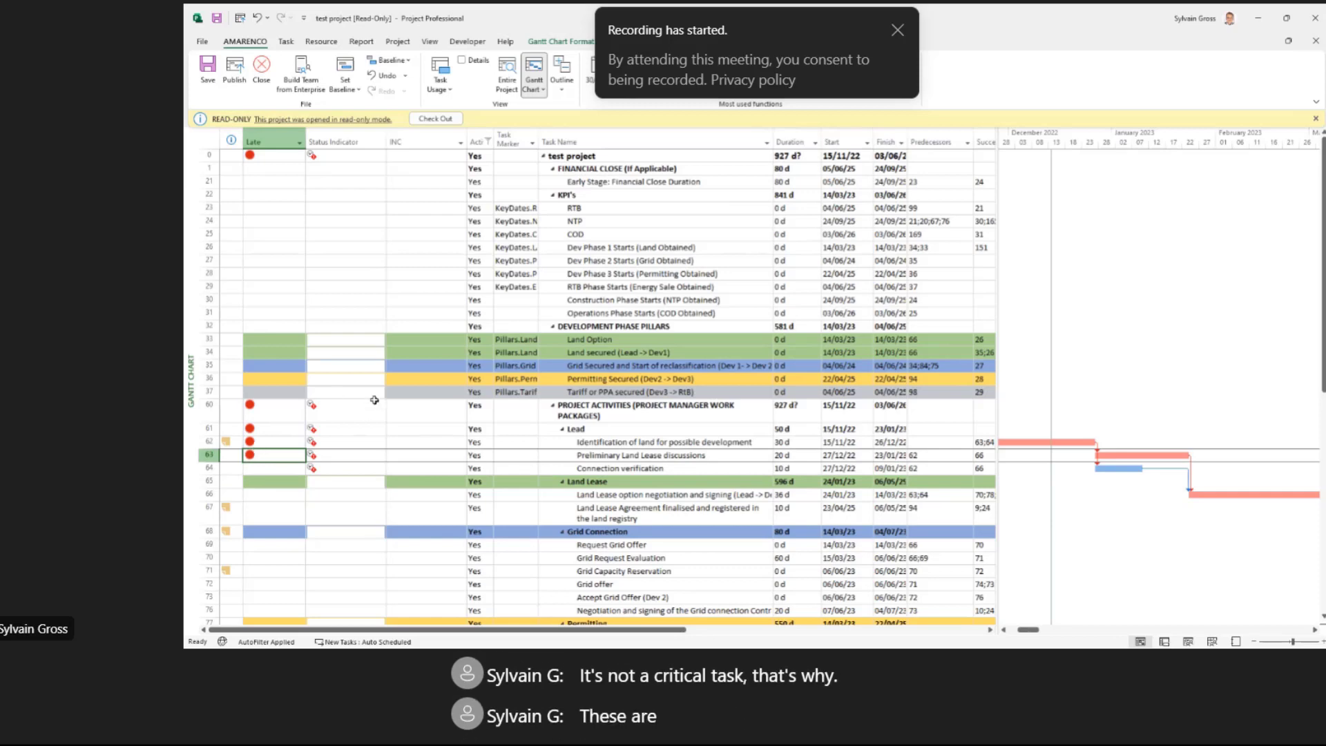
mouse_move(374, 401)
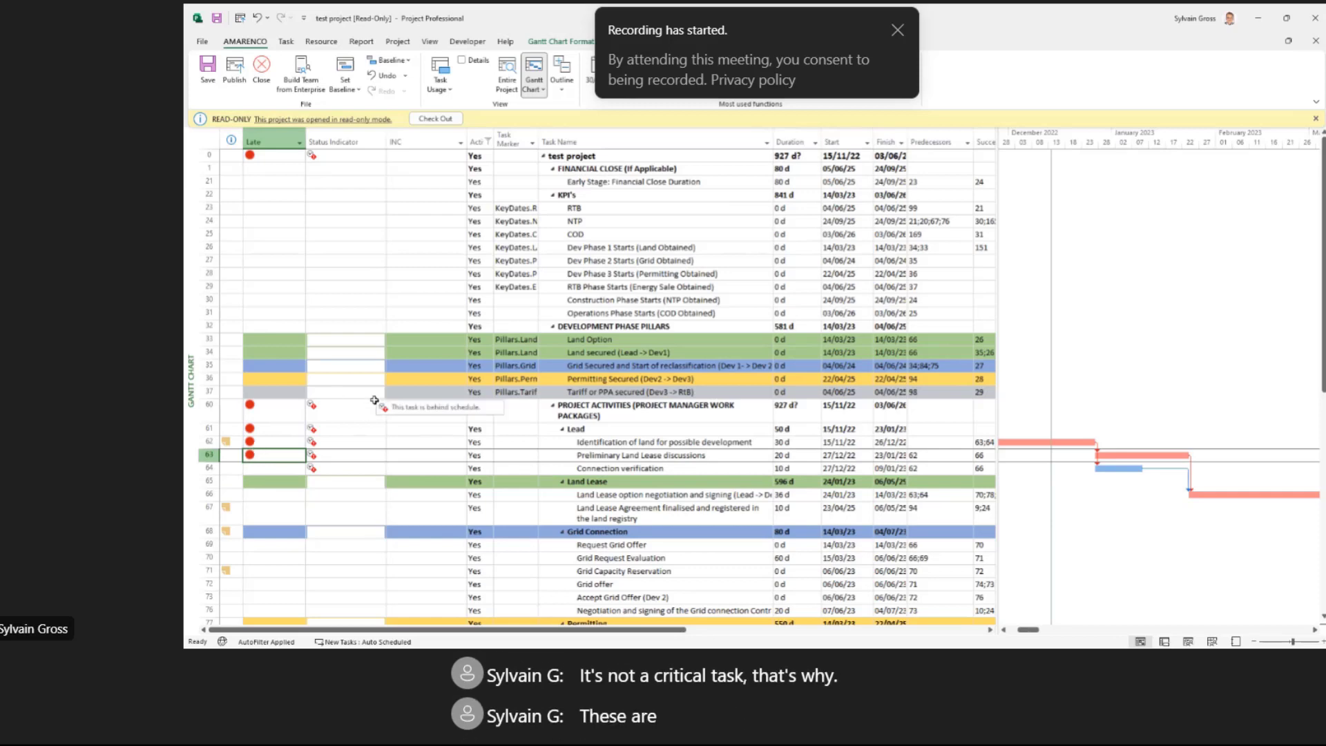
left_click(259, 470)
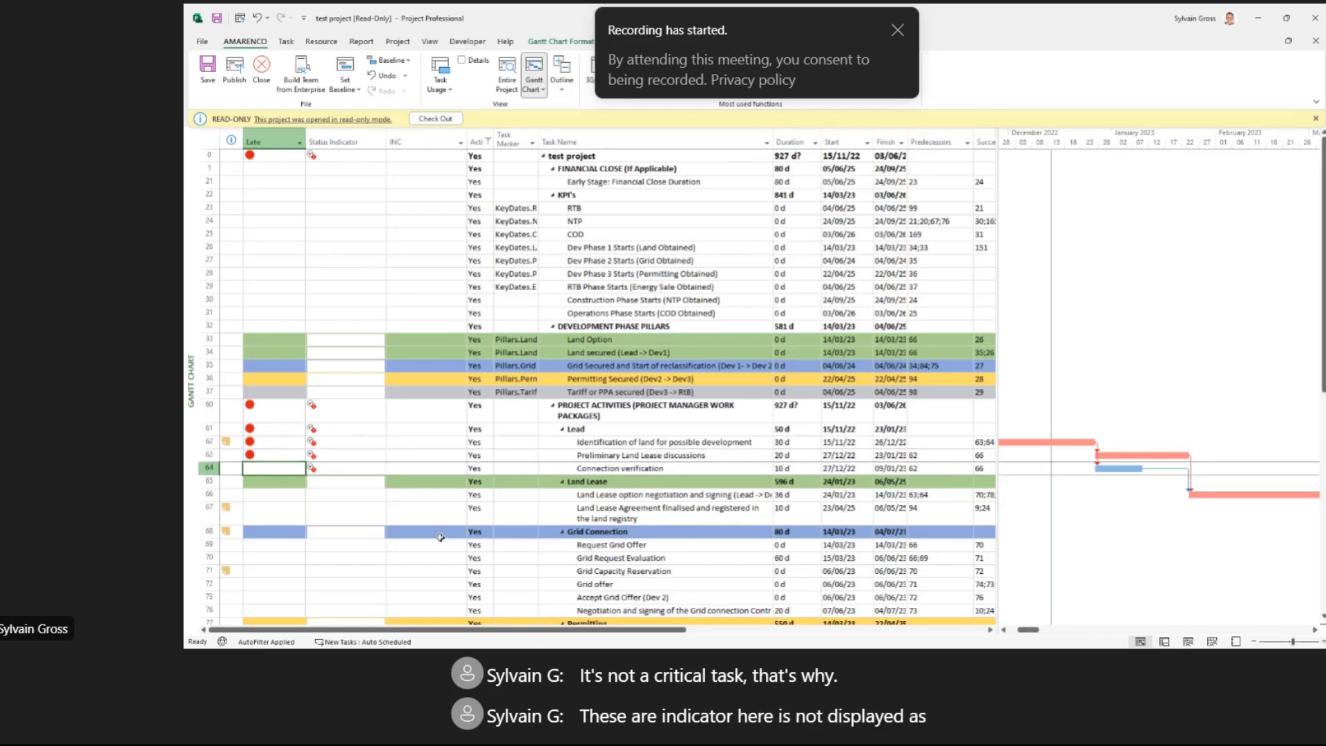
Step: Compare the Late alerts of the PROJECT ACTIVITIES, Lead and first two Lead task rows with their status indicators
left_click_drag(254, 404, 257, 453)
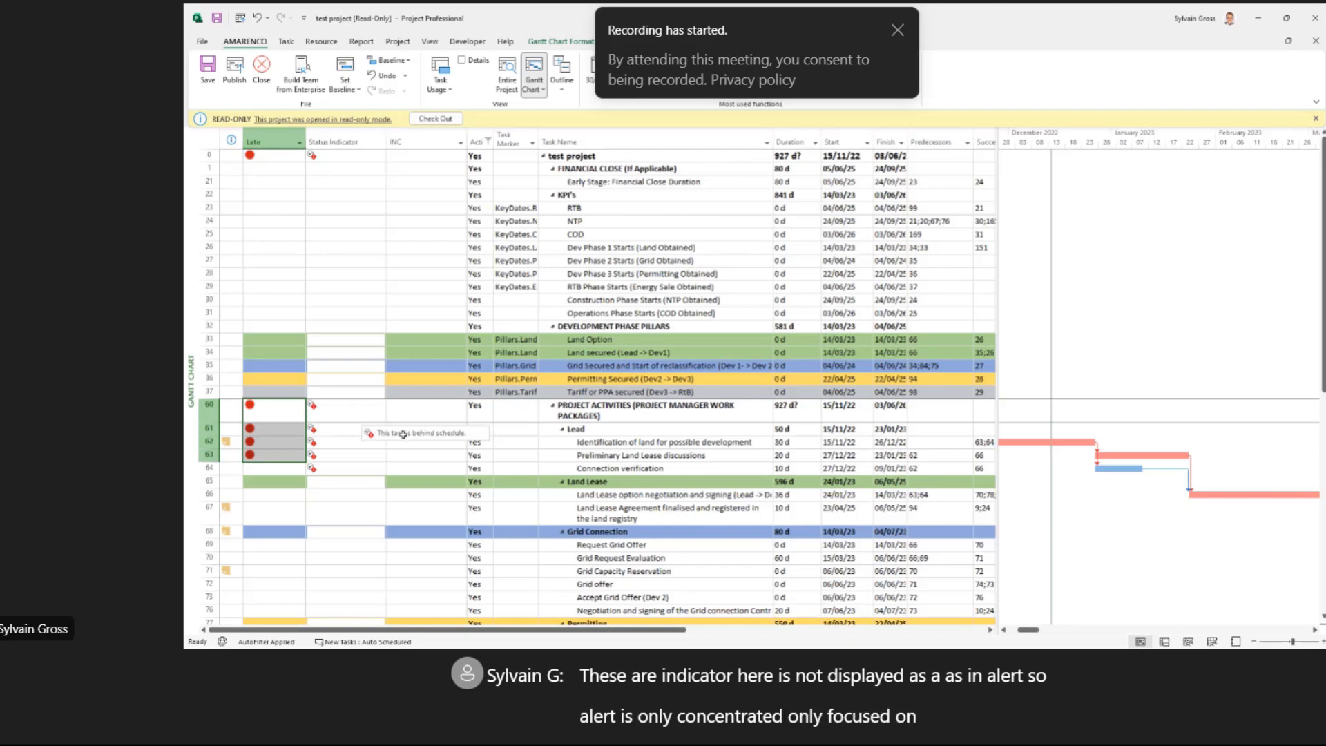
left_click(414, 413)
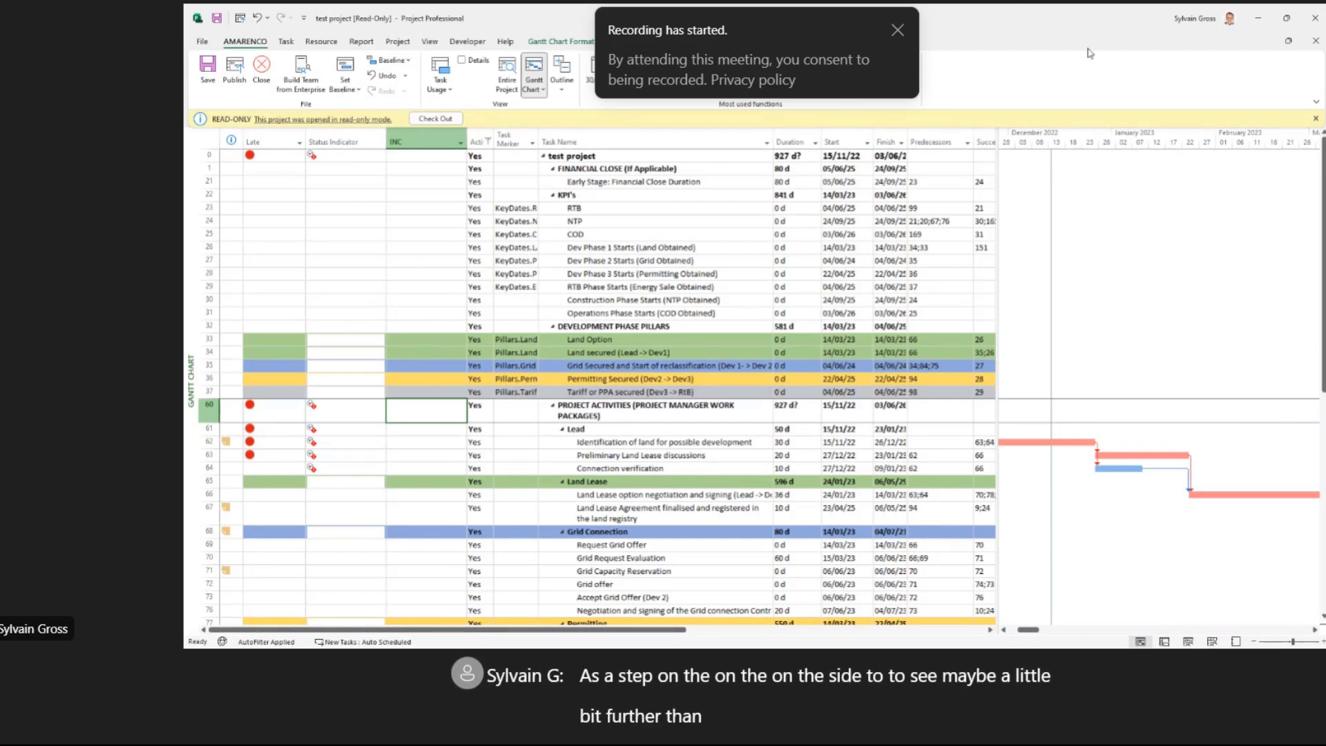
Step: Close the test project without saving its changes and exit the application
left_click(1316, 41)
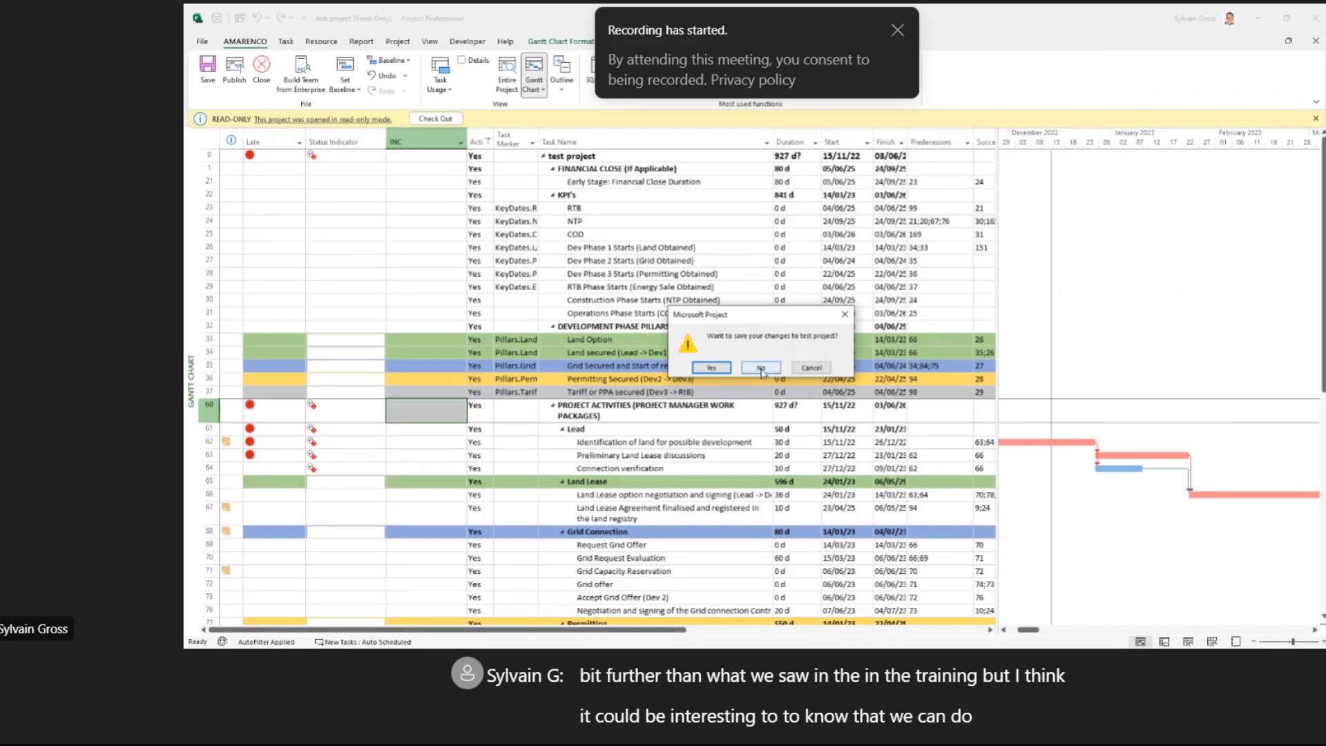
left_click(761, 368)
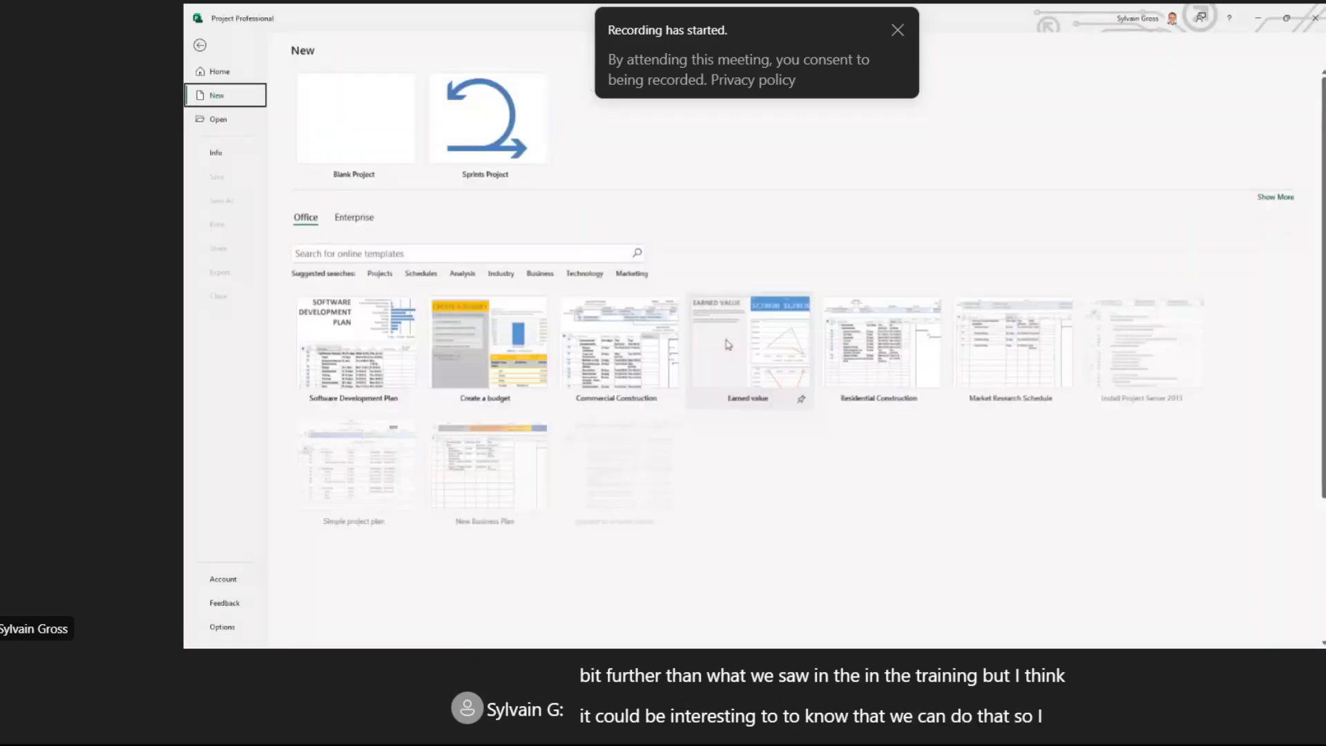
left_click(1316, 19)
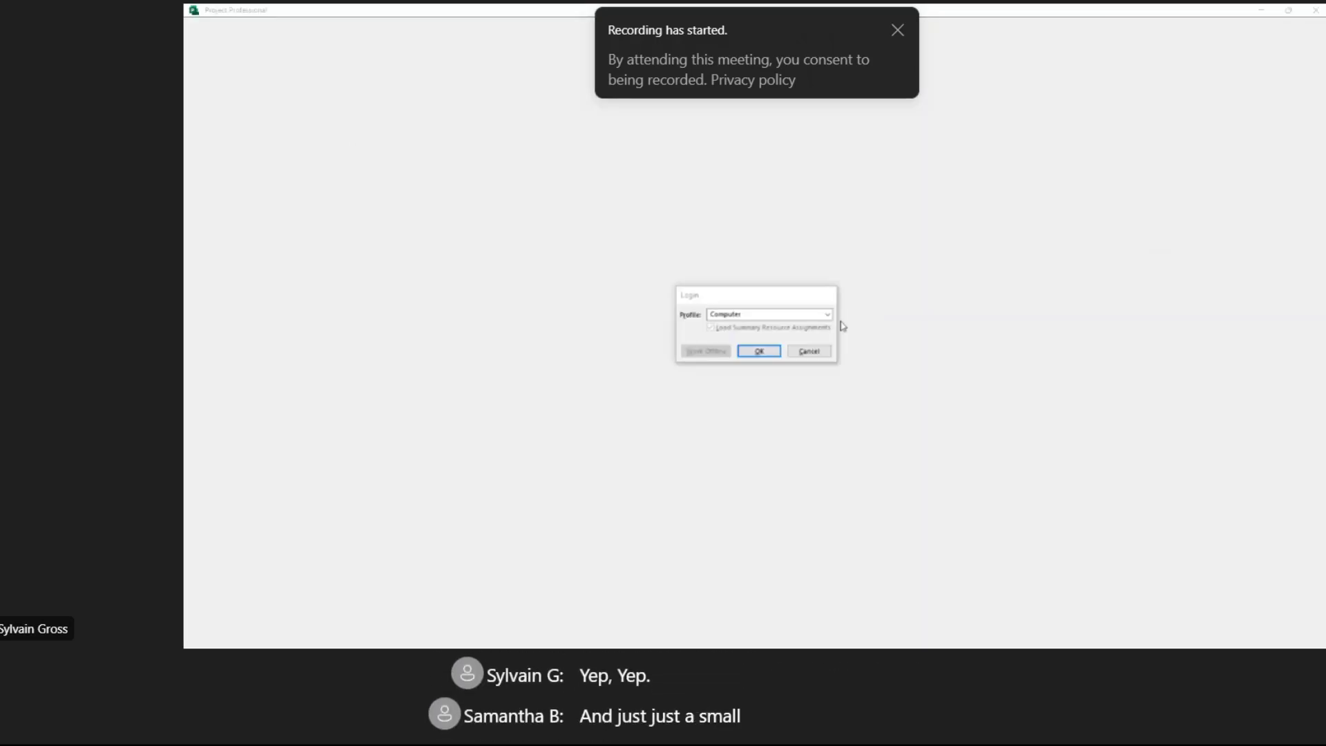
Step: Log back in to Project Professional with the Amarenco UAT profile and start with a blank project
left_click(770, 318)
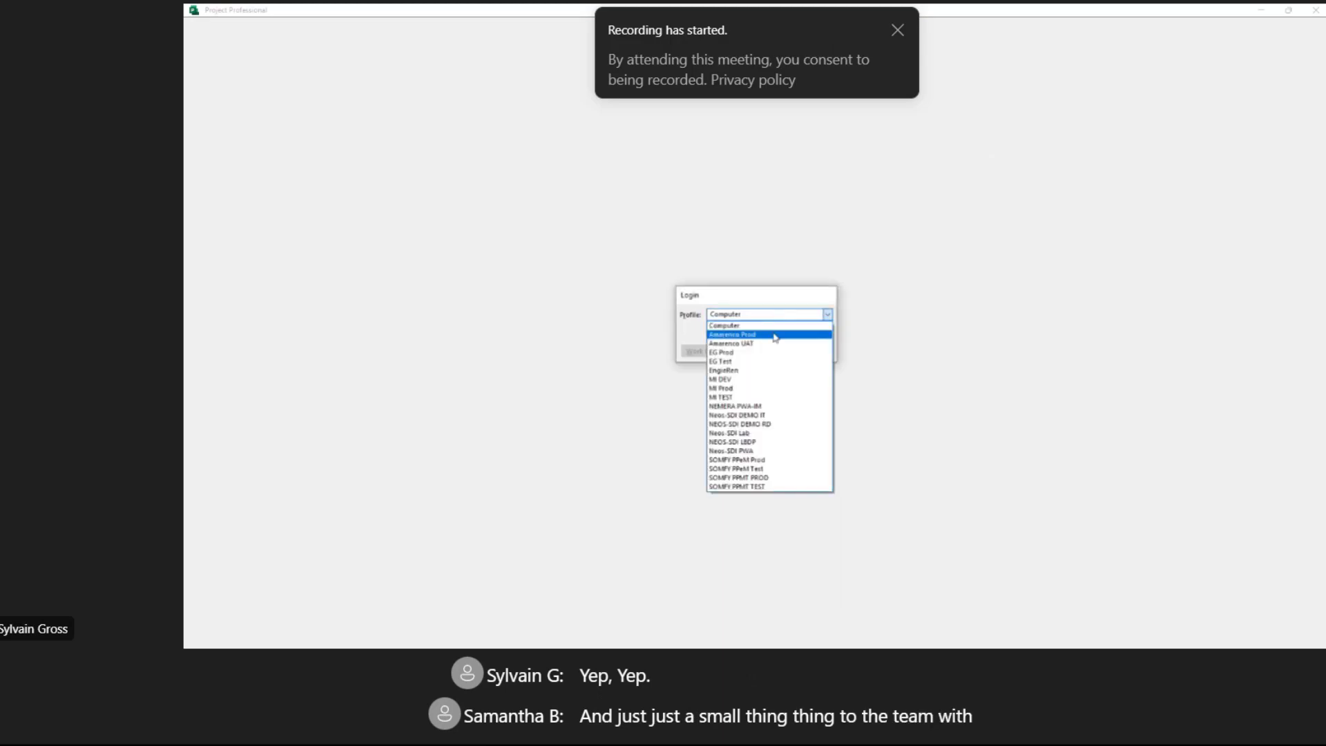
left_click(775, 337)
left_click(810, 350)
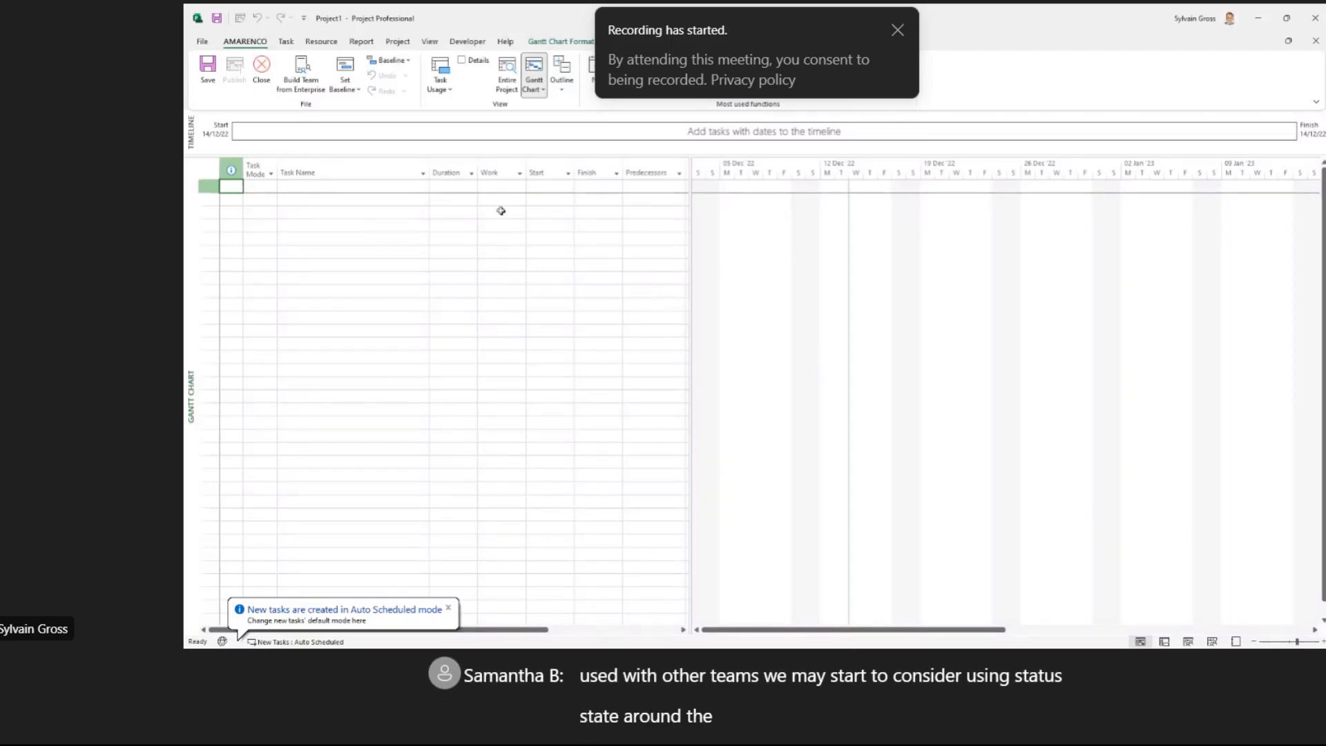
left_click(203, 43)
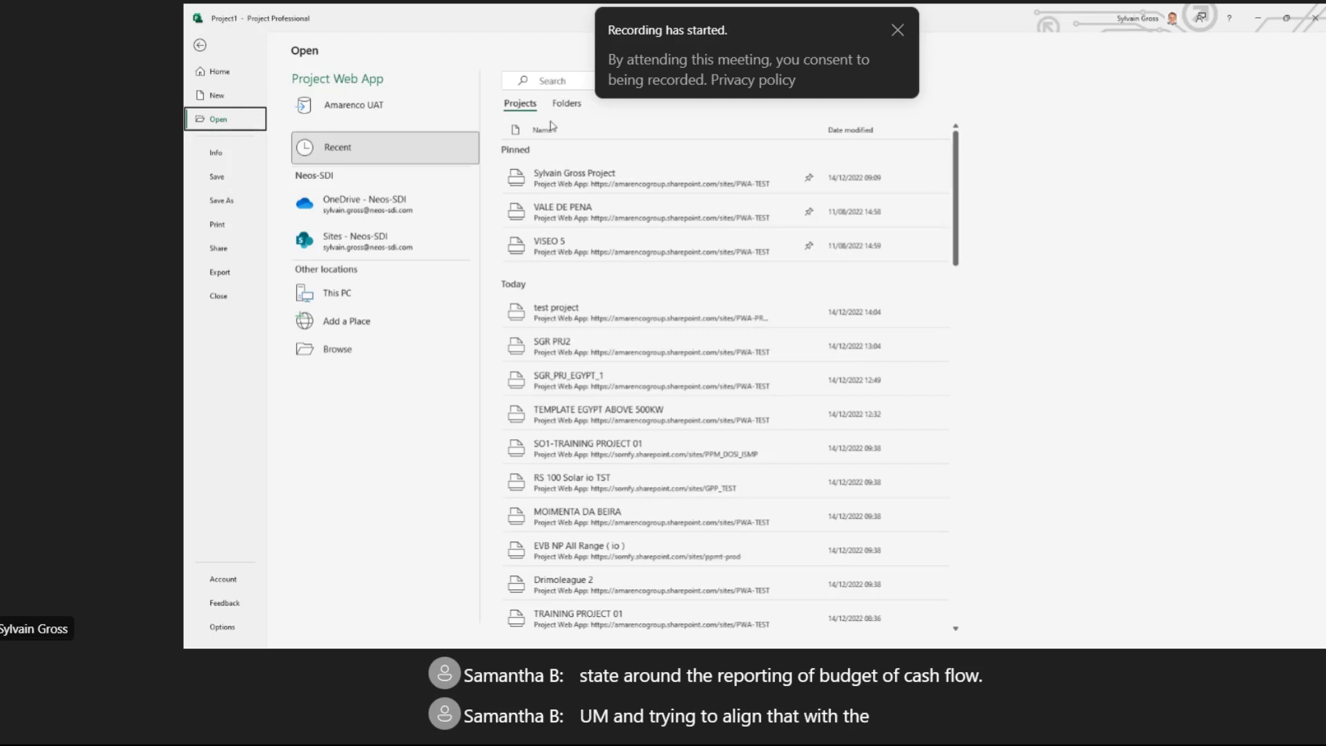
left_click(329, 110)
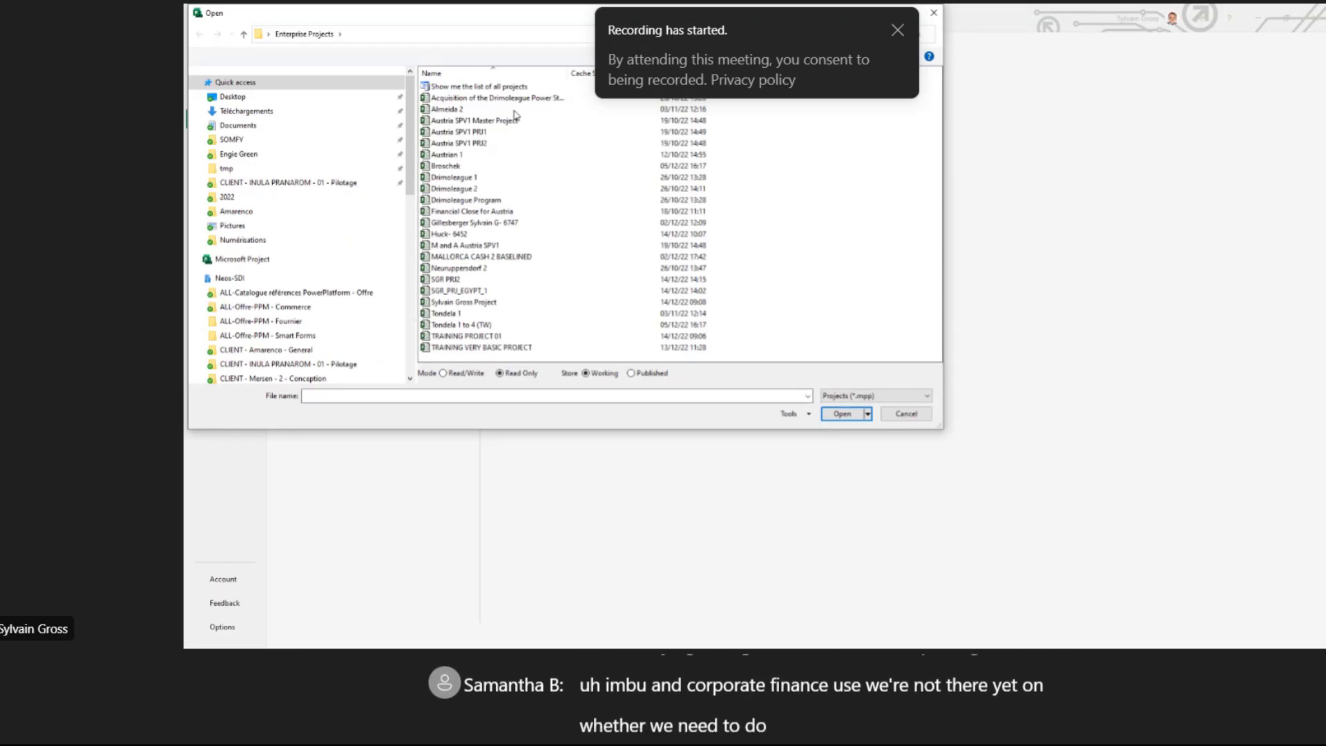
left_click(483, 89)
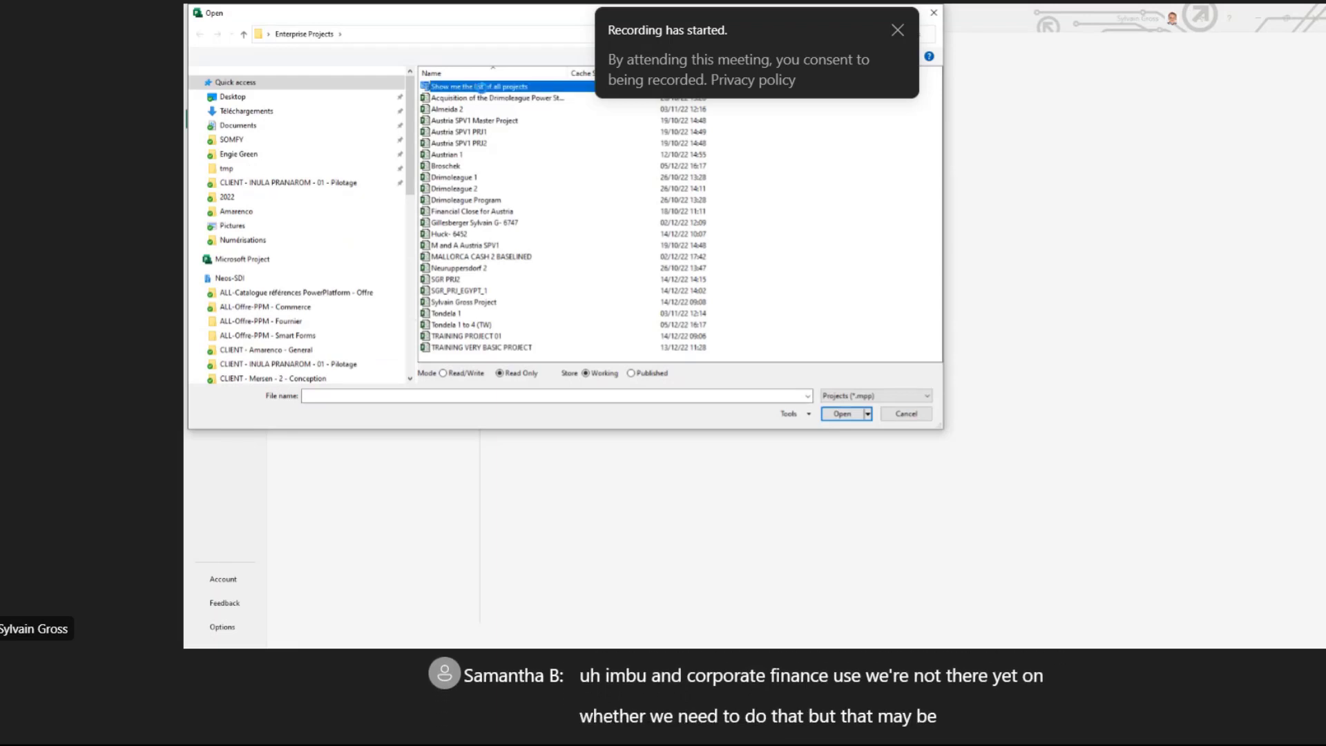
double_click(482, 89)
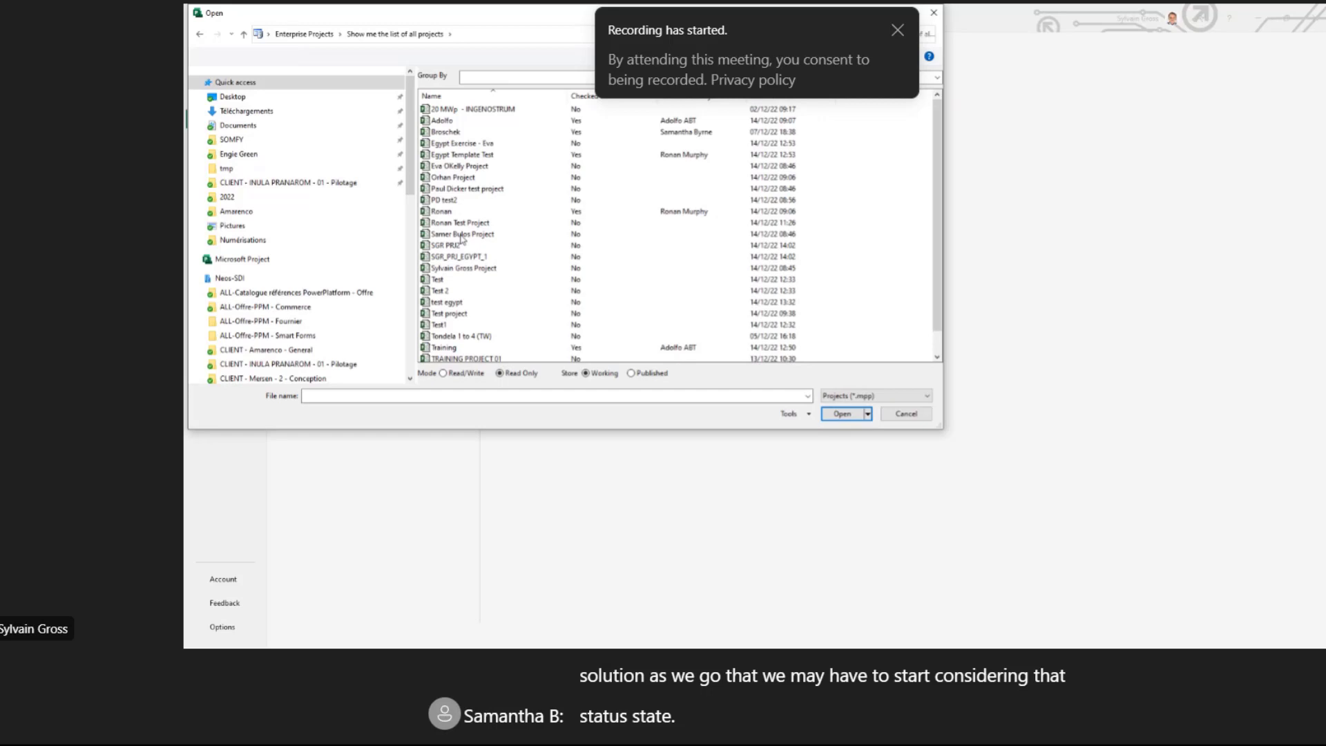
left_click(464, 269)
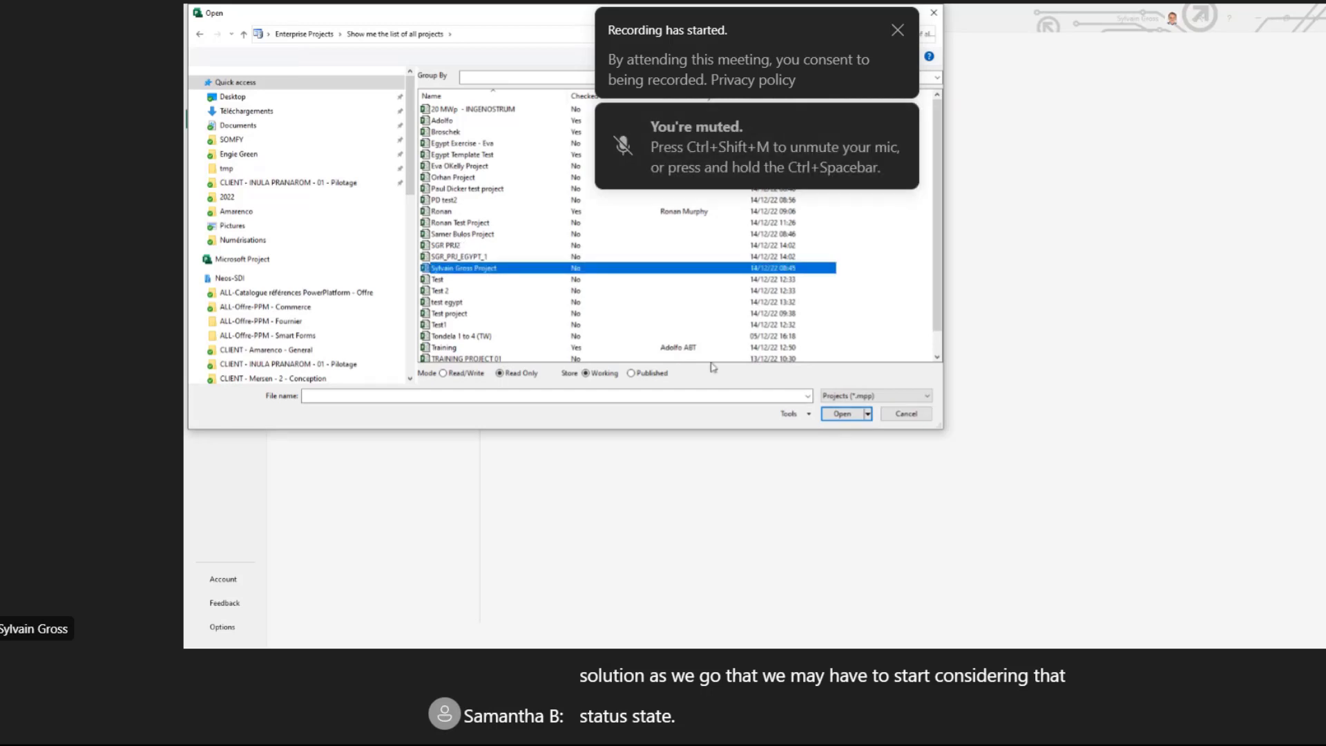
left_click(845, 414)
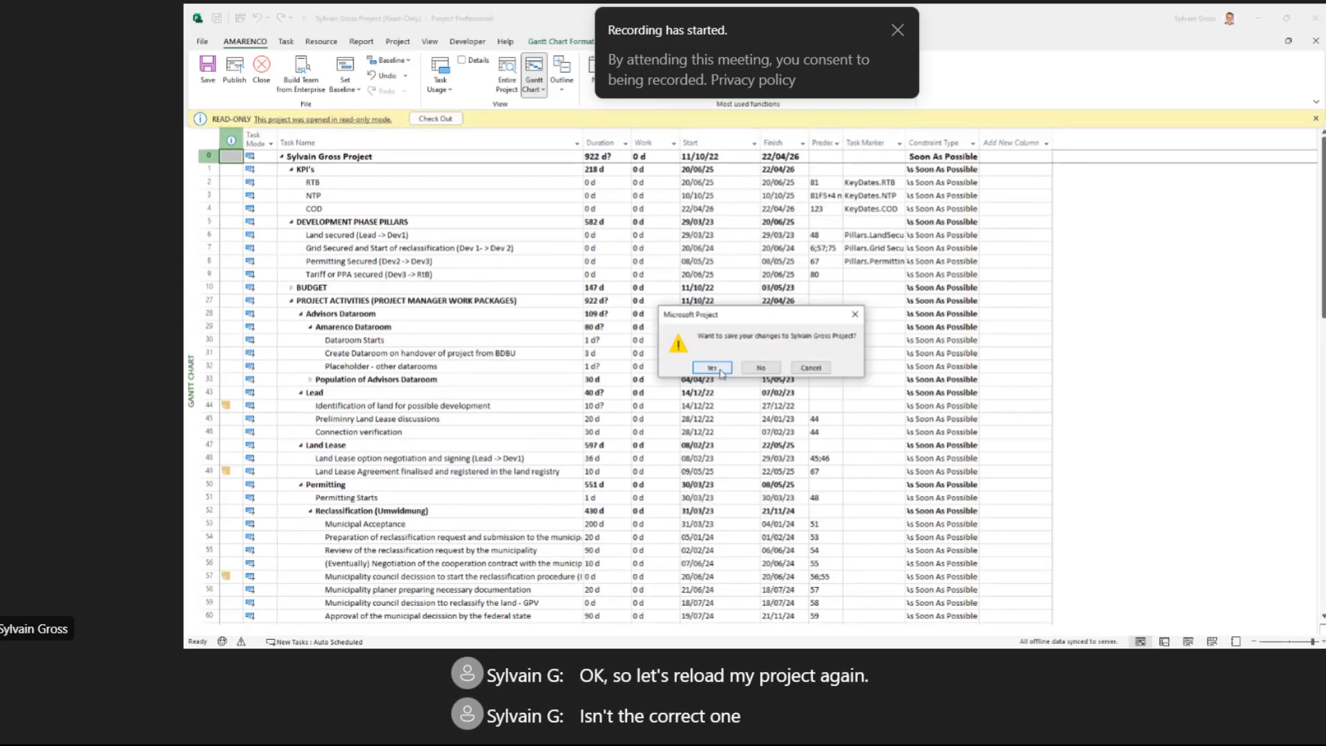
left_click(761, 369)
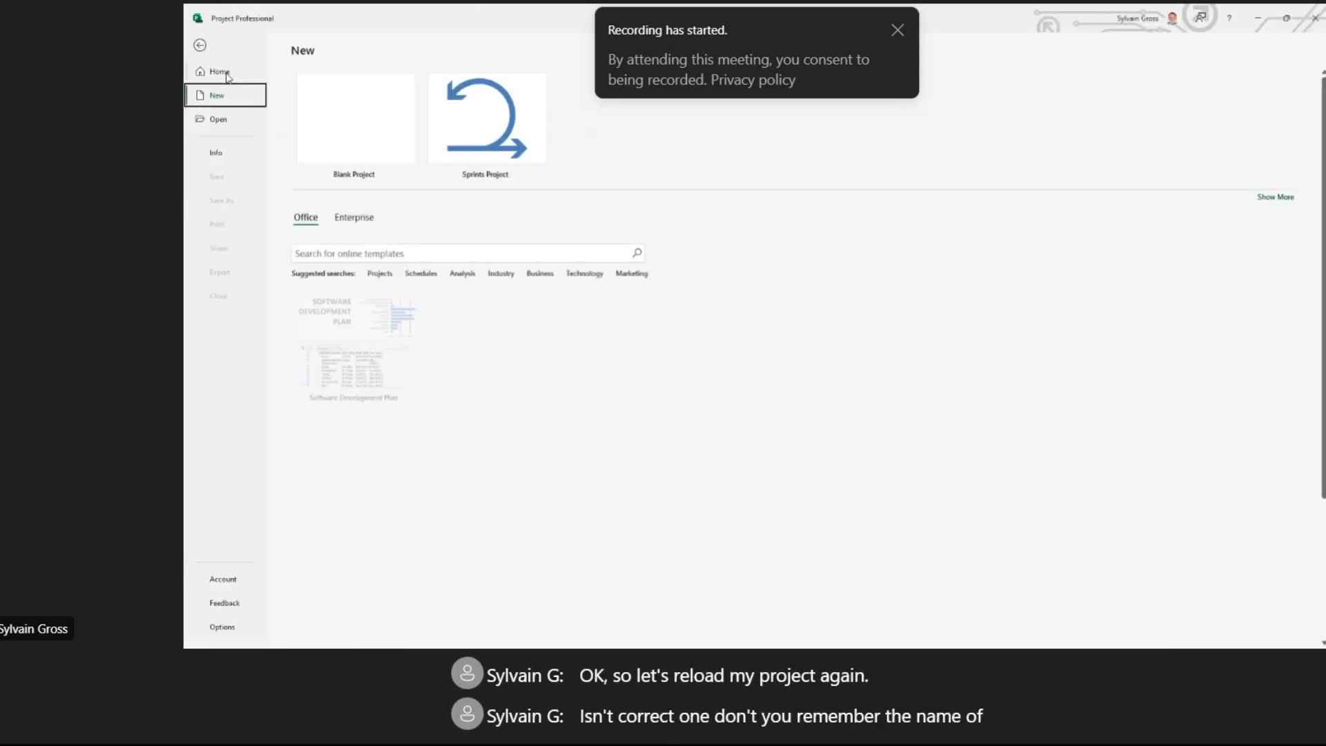
Step: Open the recent enterprise project TEMPLATE EGYPT ABOVE 500KW from the PWA-TEST site
left_click(223, 125)
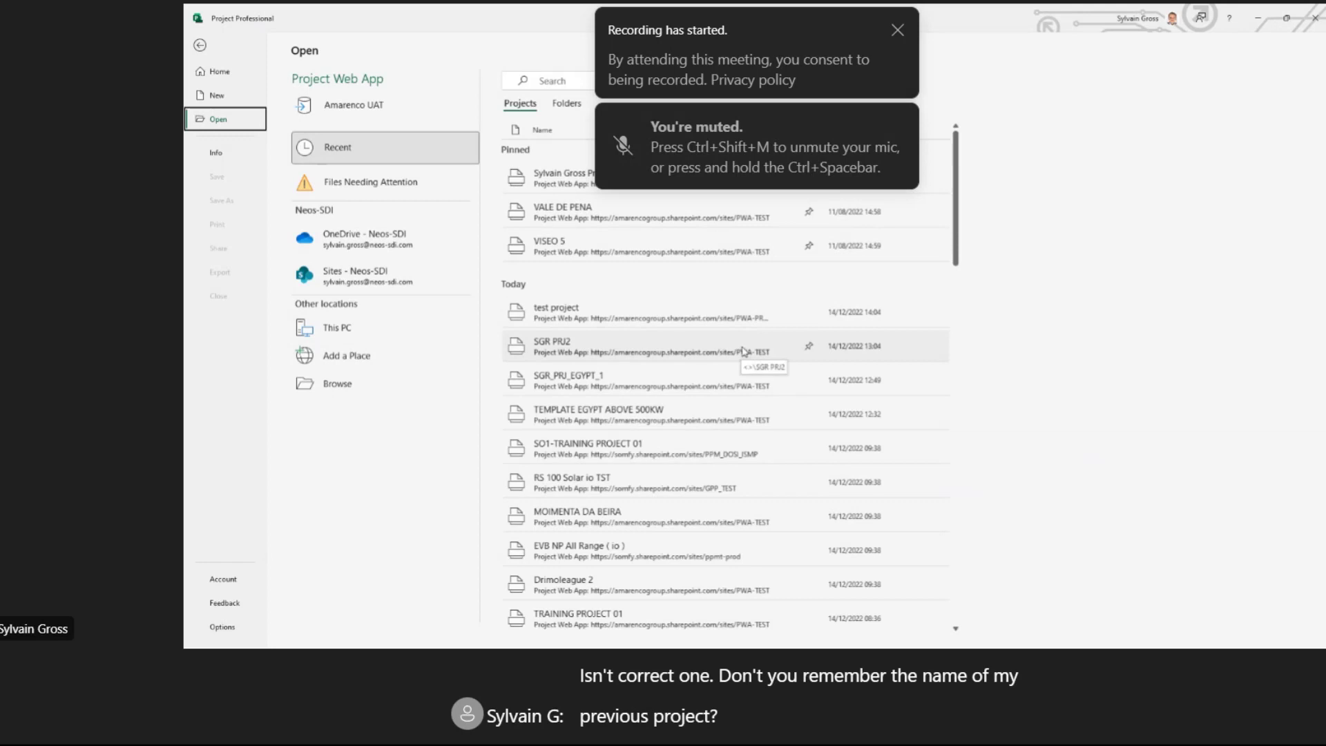
scroll(743, 351, "down", 1)
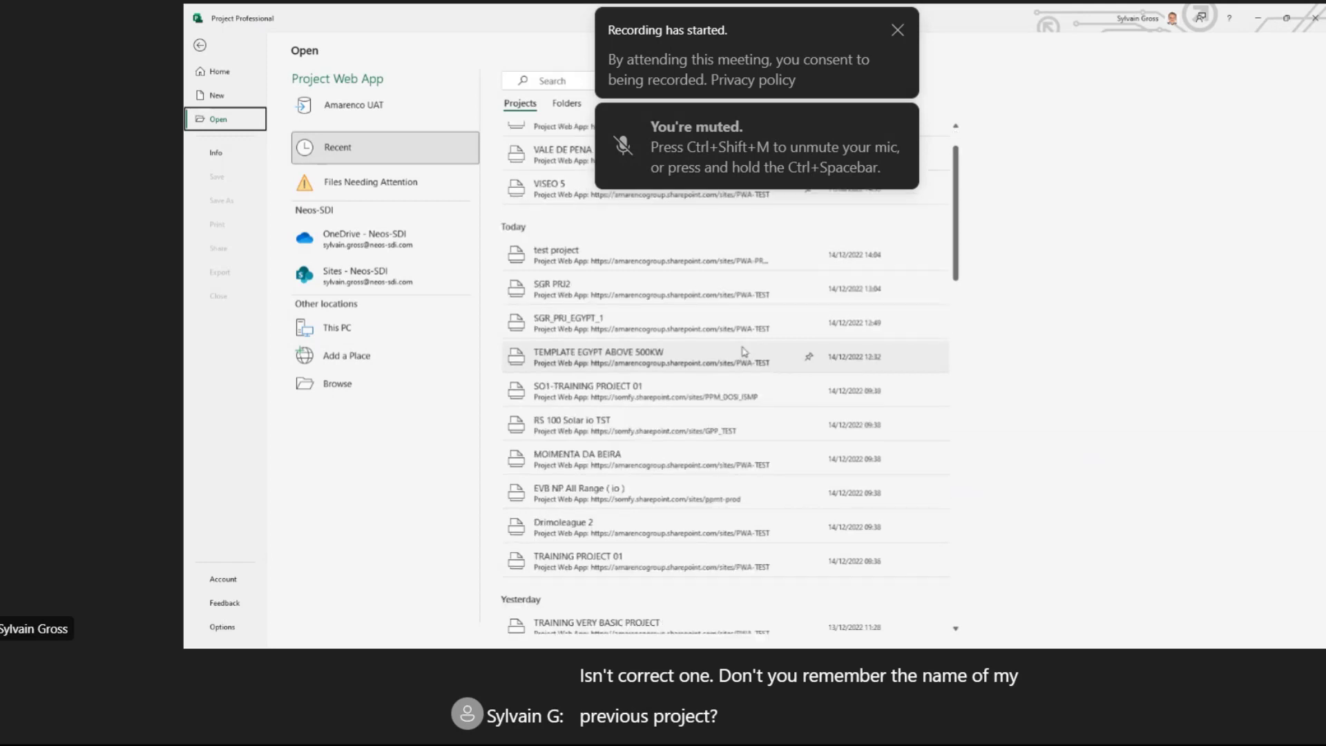
scroll(644, 531, "down", 1)
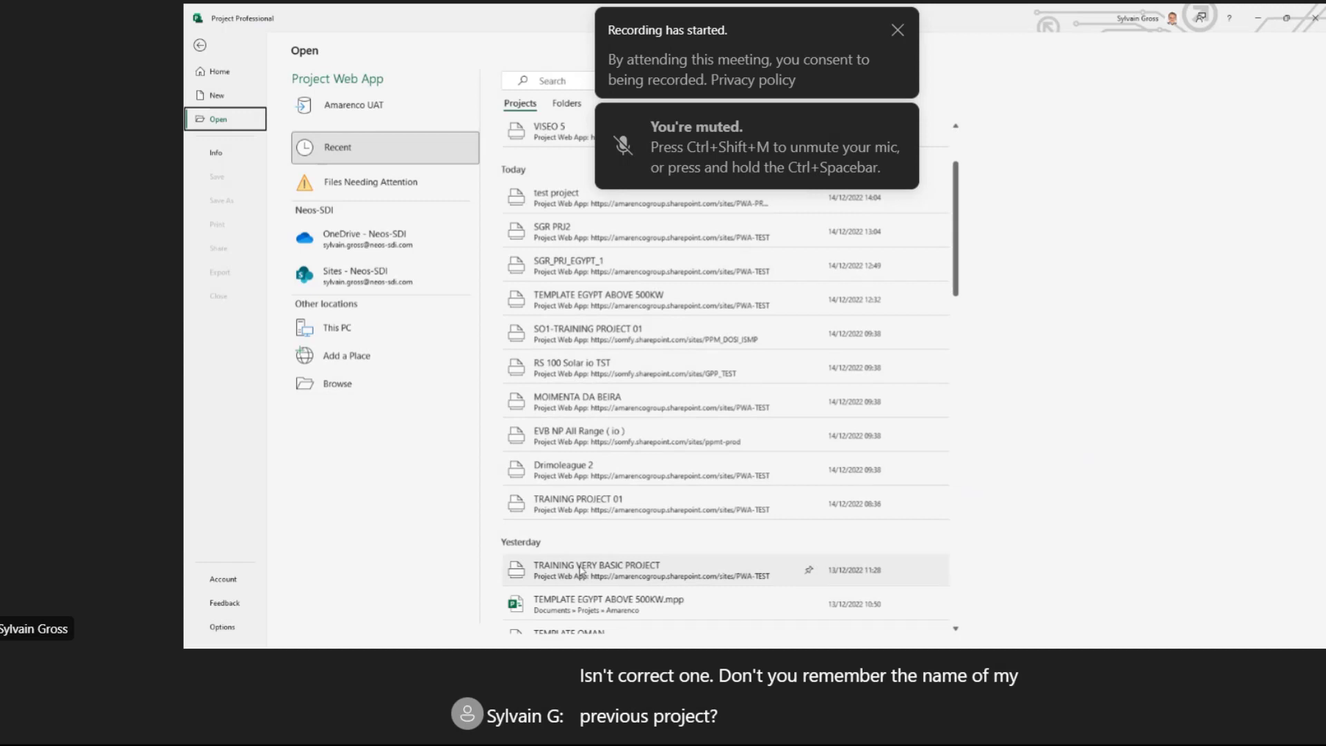
left_click(602, 296)
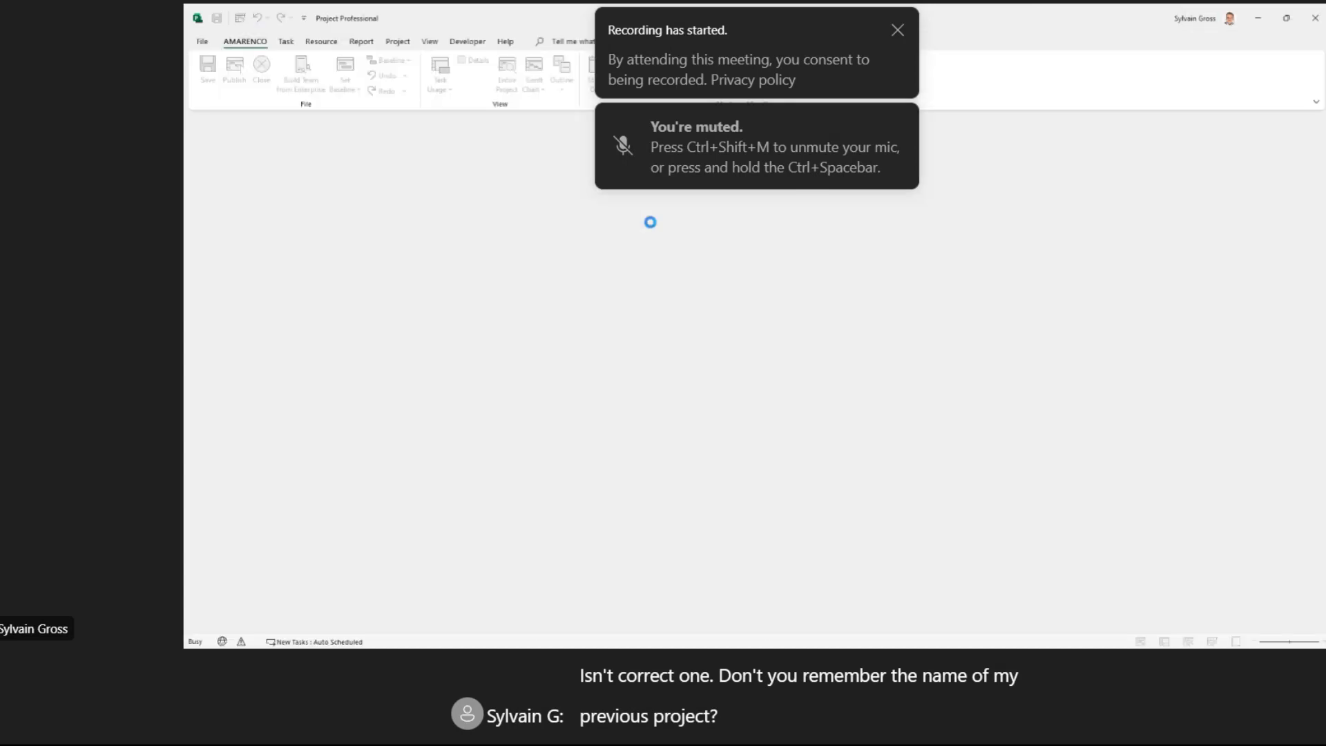